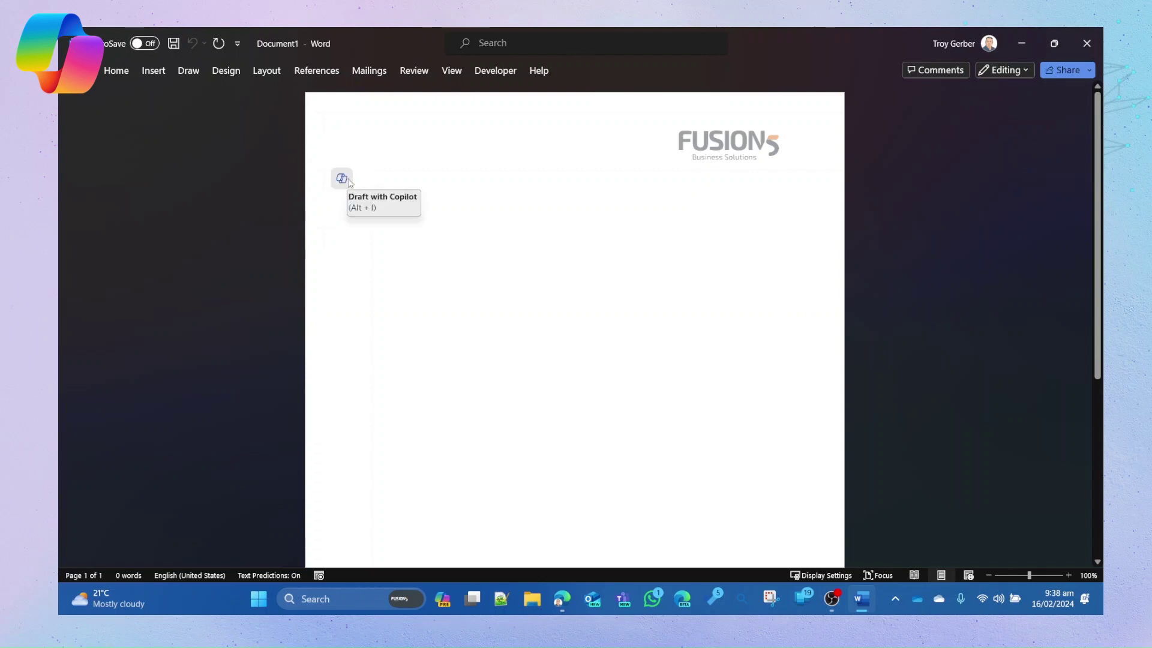
- Close the open document, relaunch Word from the desktop and create a blank document
click(1086, 52)
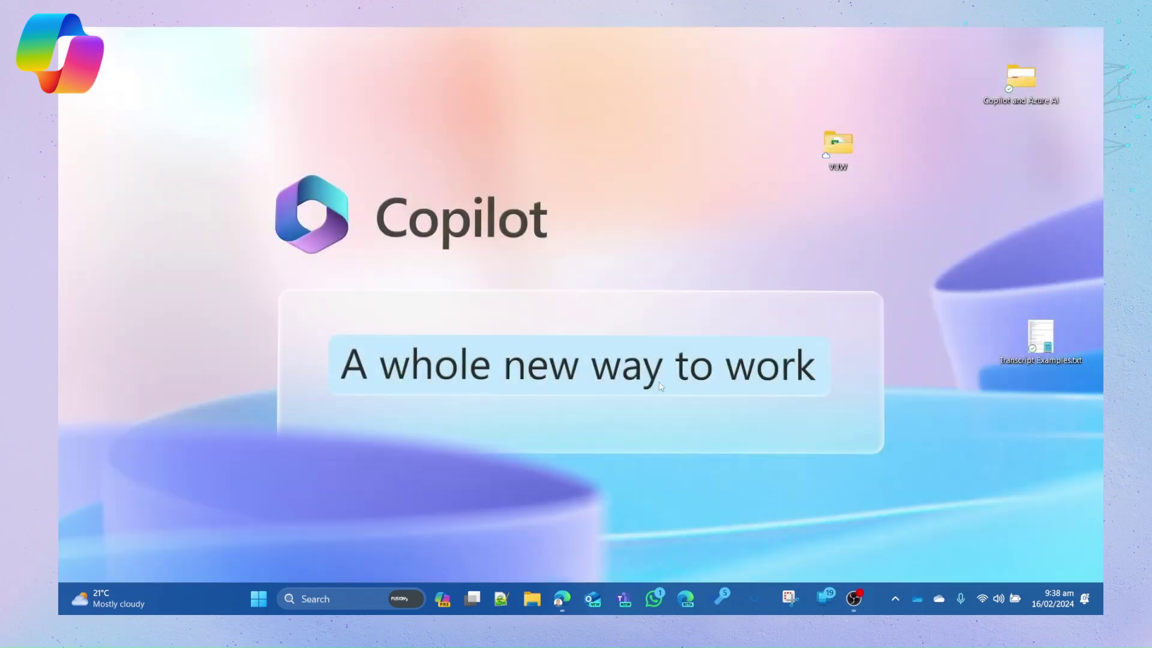
click(290, 599)
text(word)
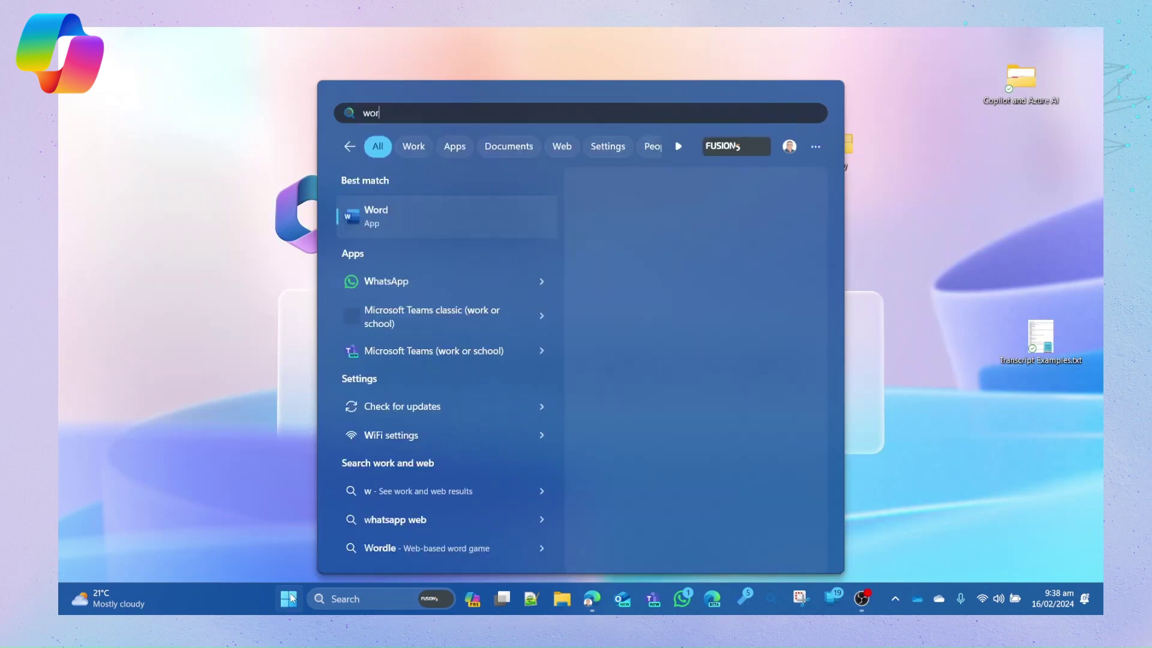
click(436, 229)
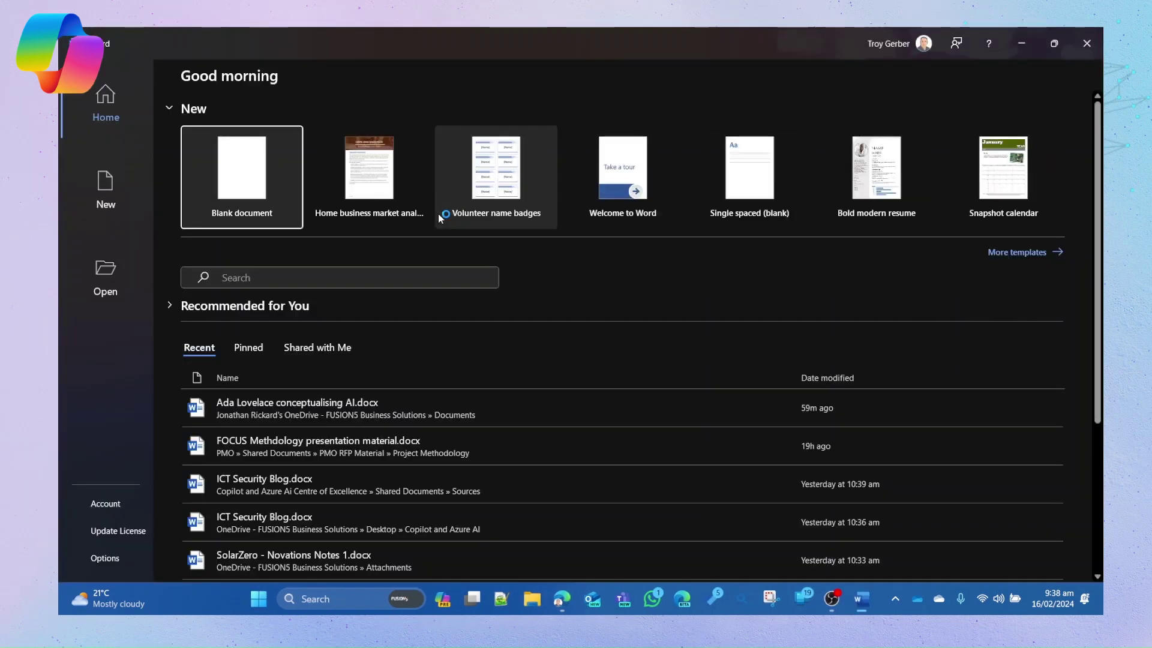
click(260, 164)
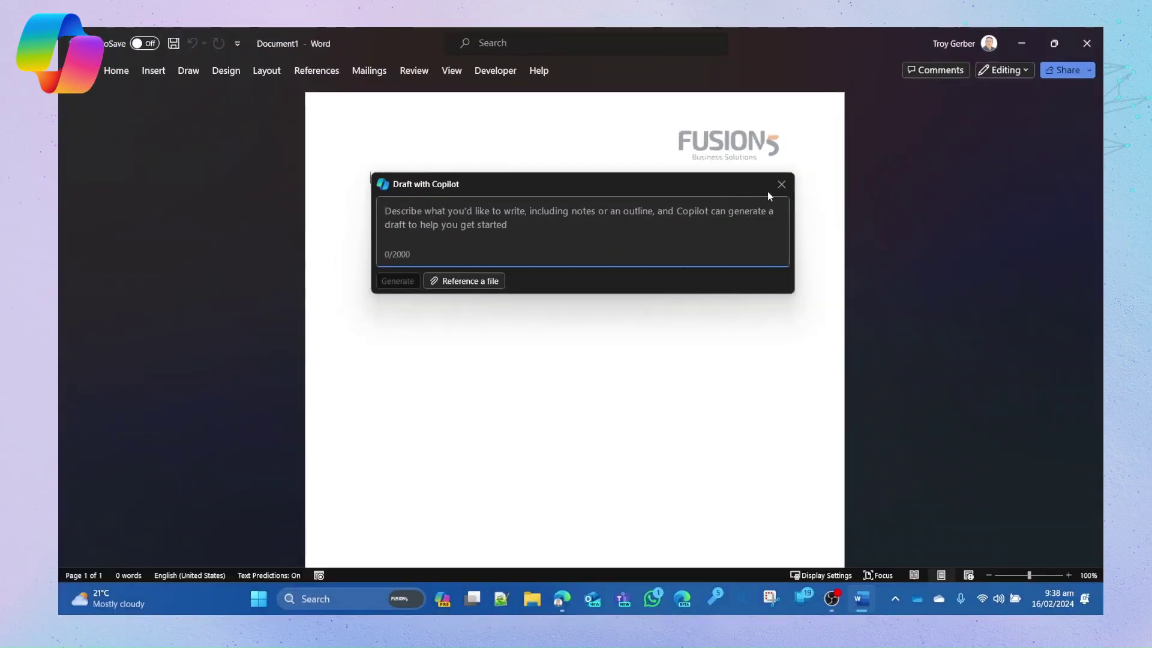
- Dismiss the Draft with Copilot prompt box on the blank page and open the Copilot chat pane
click(944, 132)
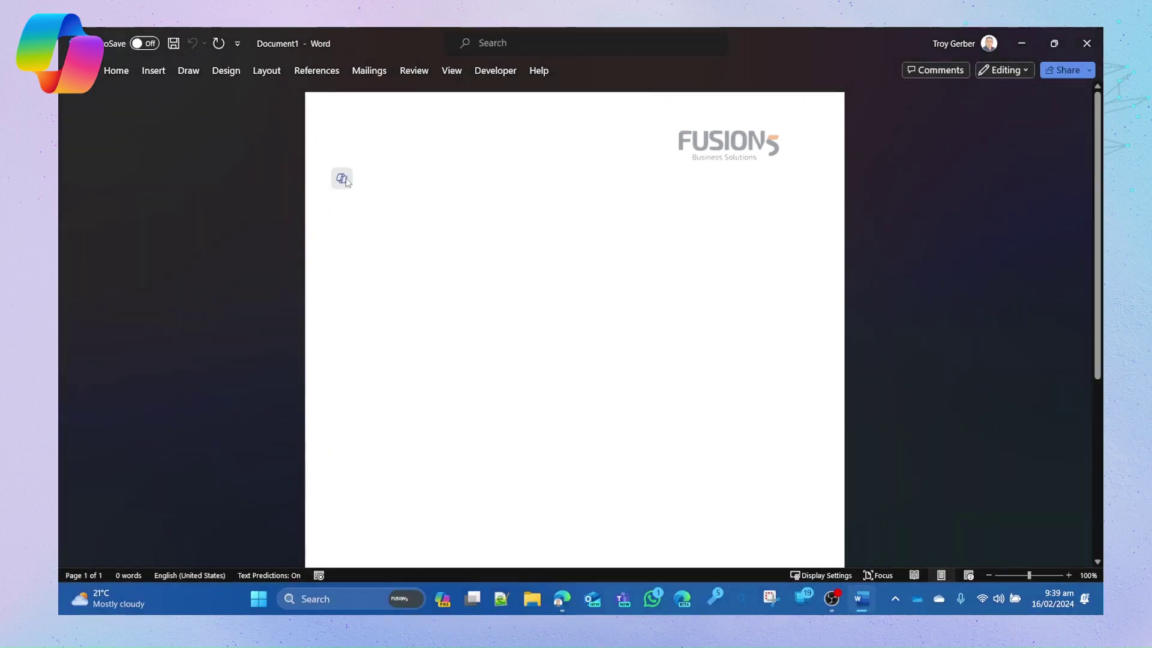
click(309, 169)
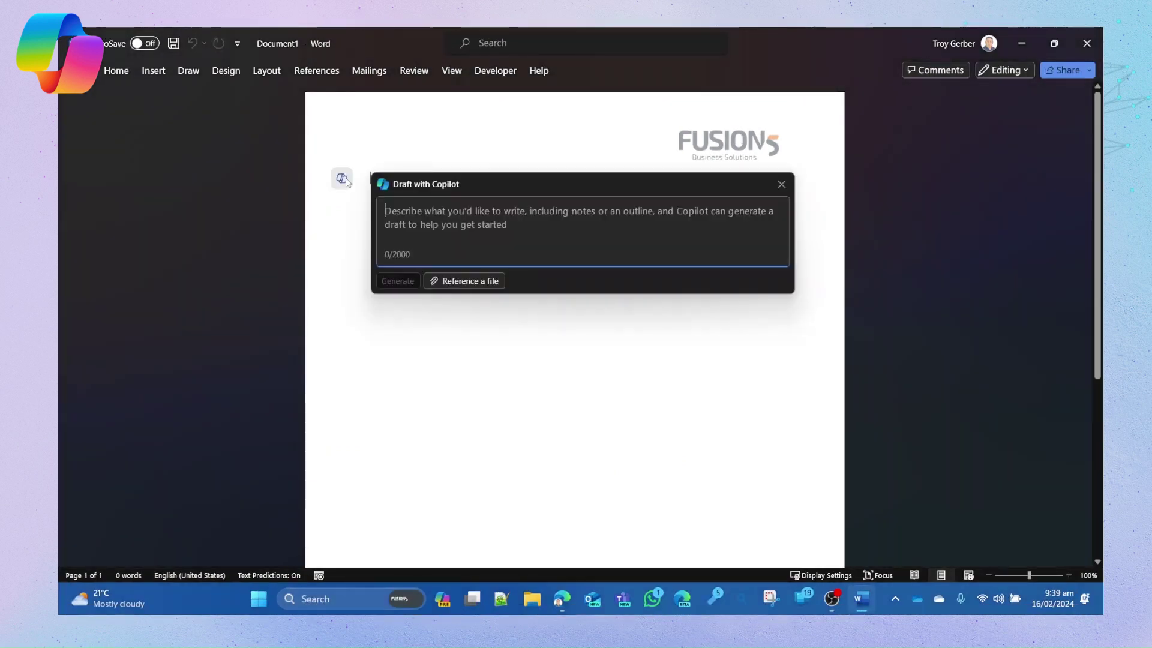
click(781, 184)
click(125, 75)
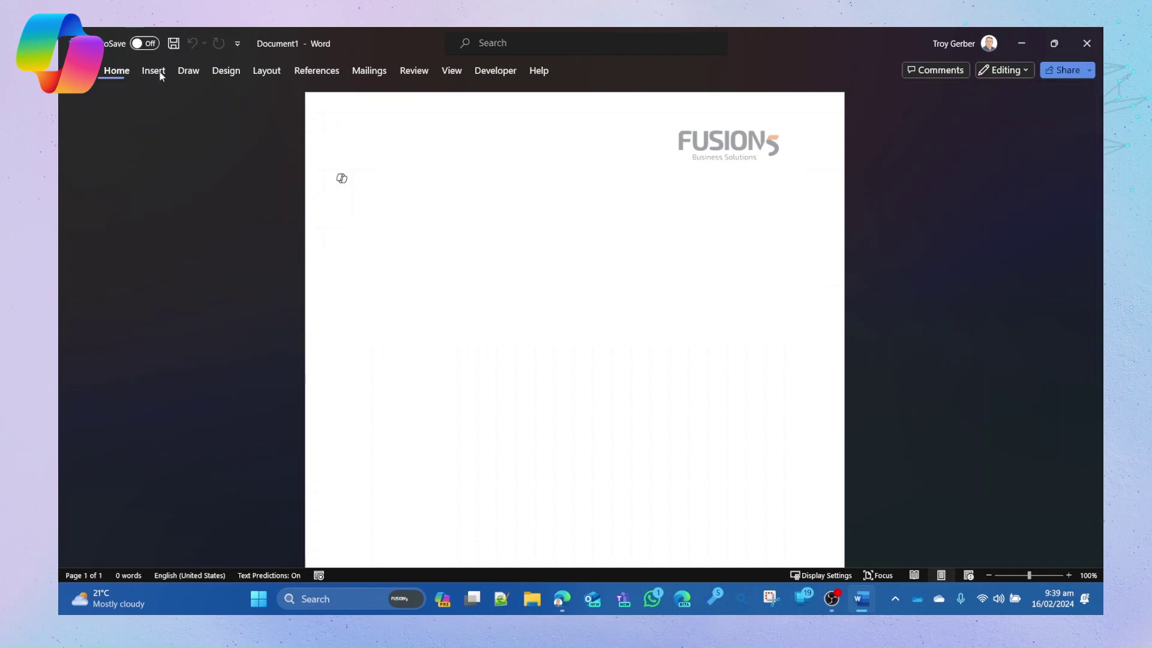
click(928, 99)
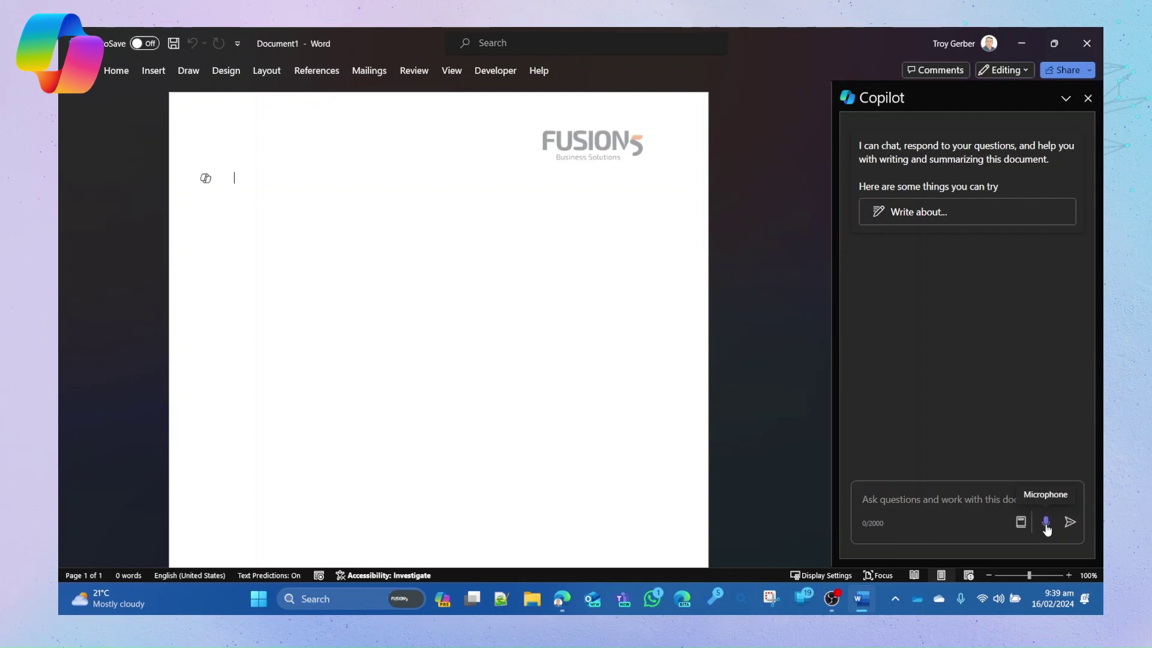
- View the Copilot prompt categories and insert the suggested "Write about" starter into the chat prompt
click(1021, 523)
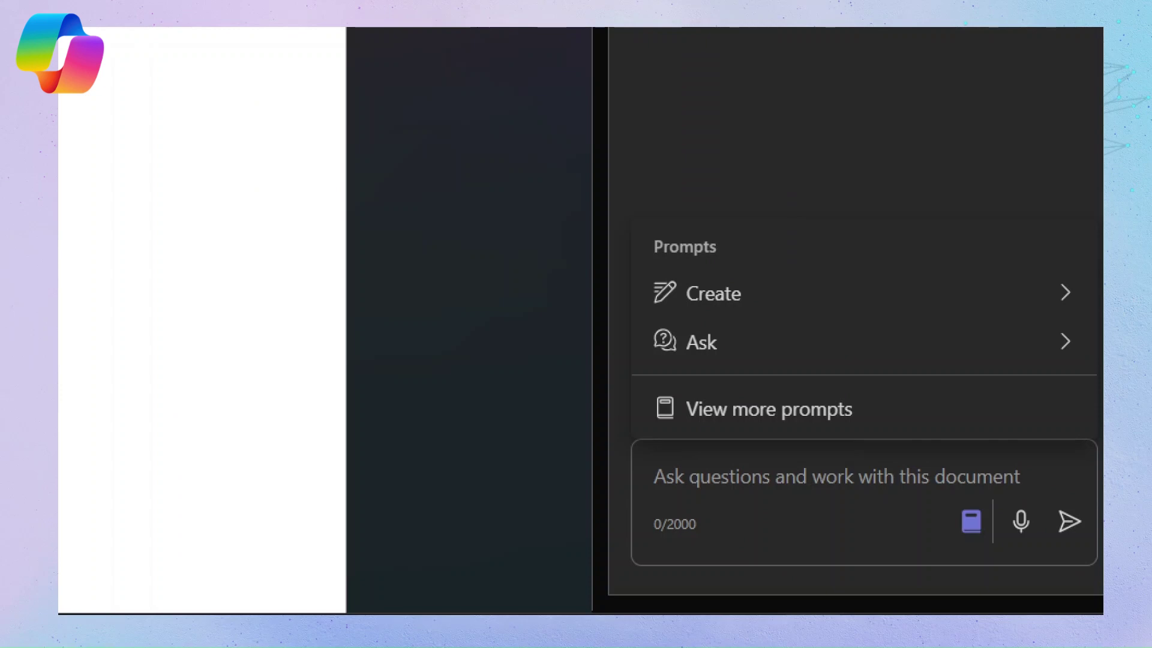
click(973, 522)
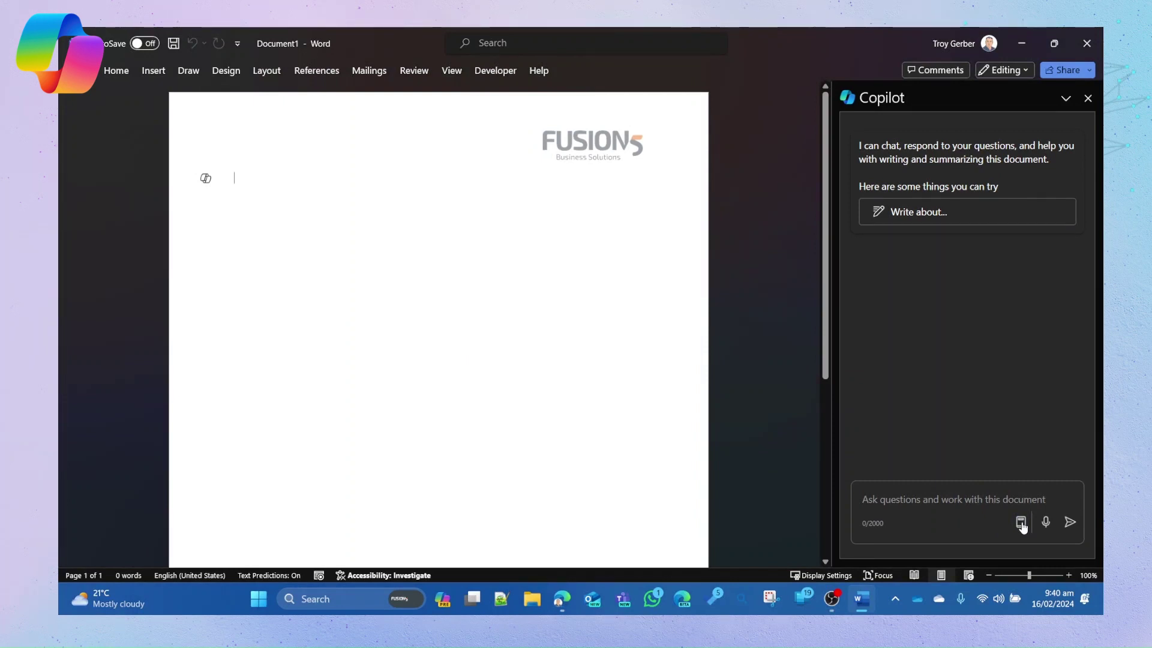
click(897, 214)
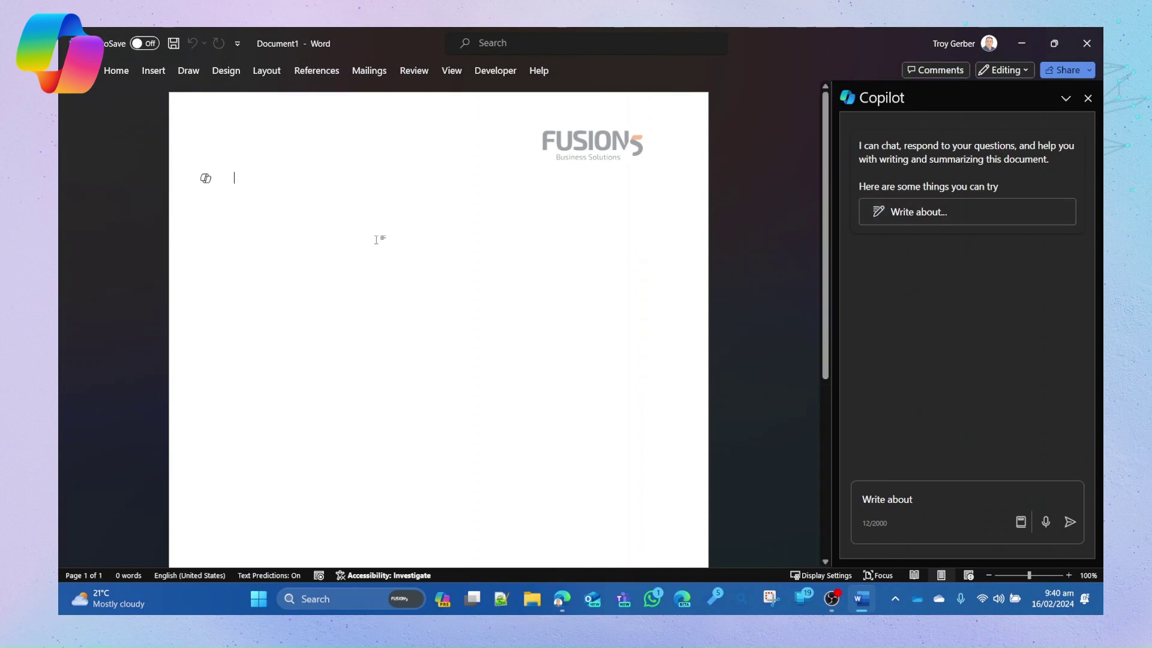
- Generate a Copilot draft on the blank page with the prompt "Add a paragraph on how to write and executive summary"
click(206, 178)
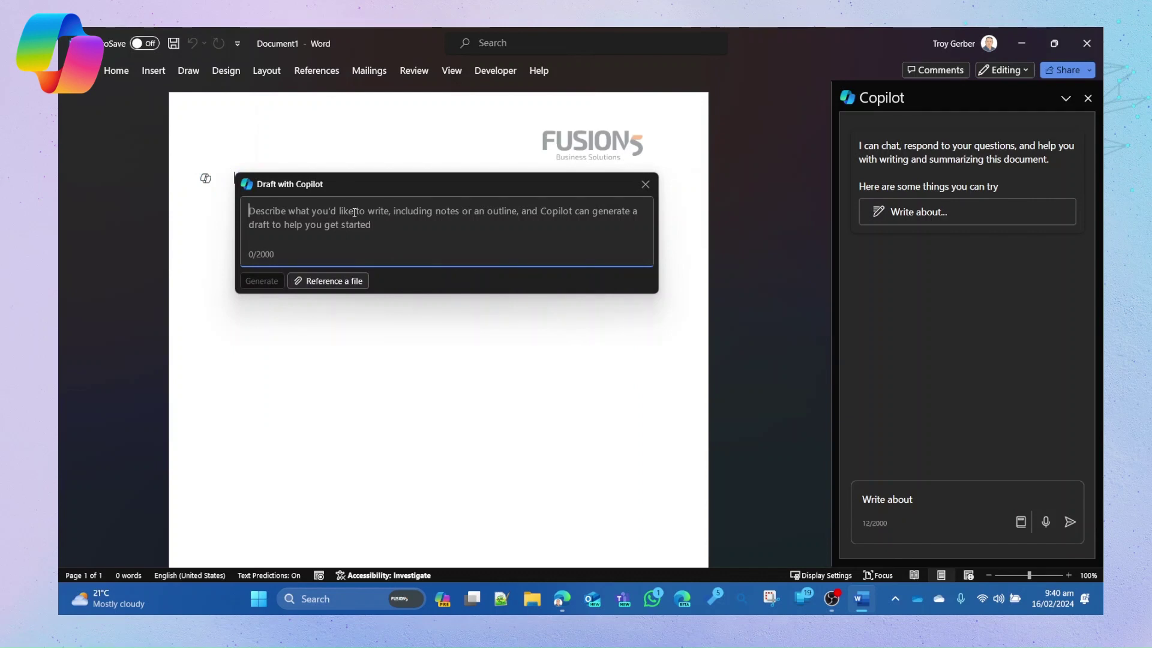
text(Add)
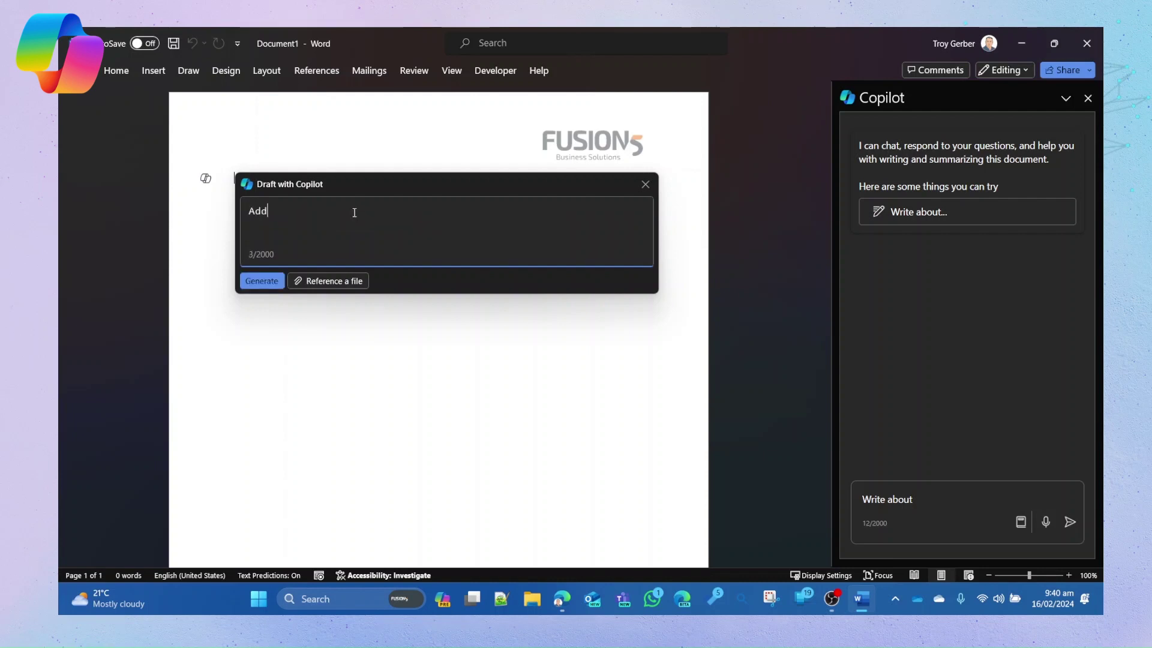
text( a pa)
text(a)
text(agra)
text(ph on how)
text( to w)
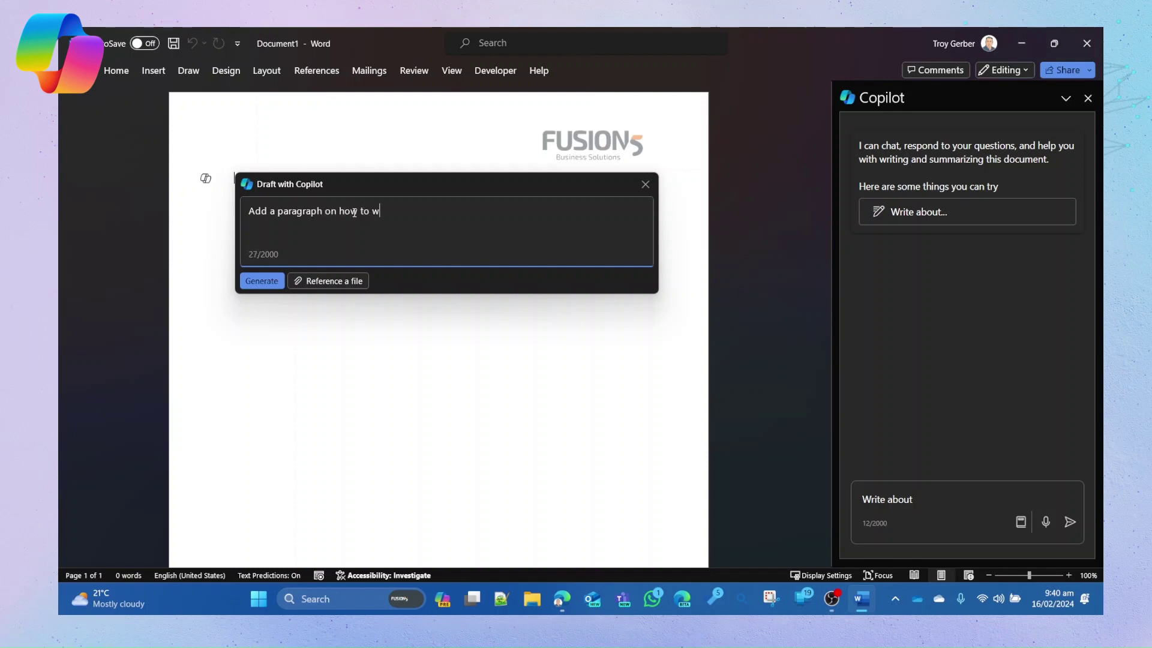
text(rite and e)
text(xecutive )
text(sumary)
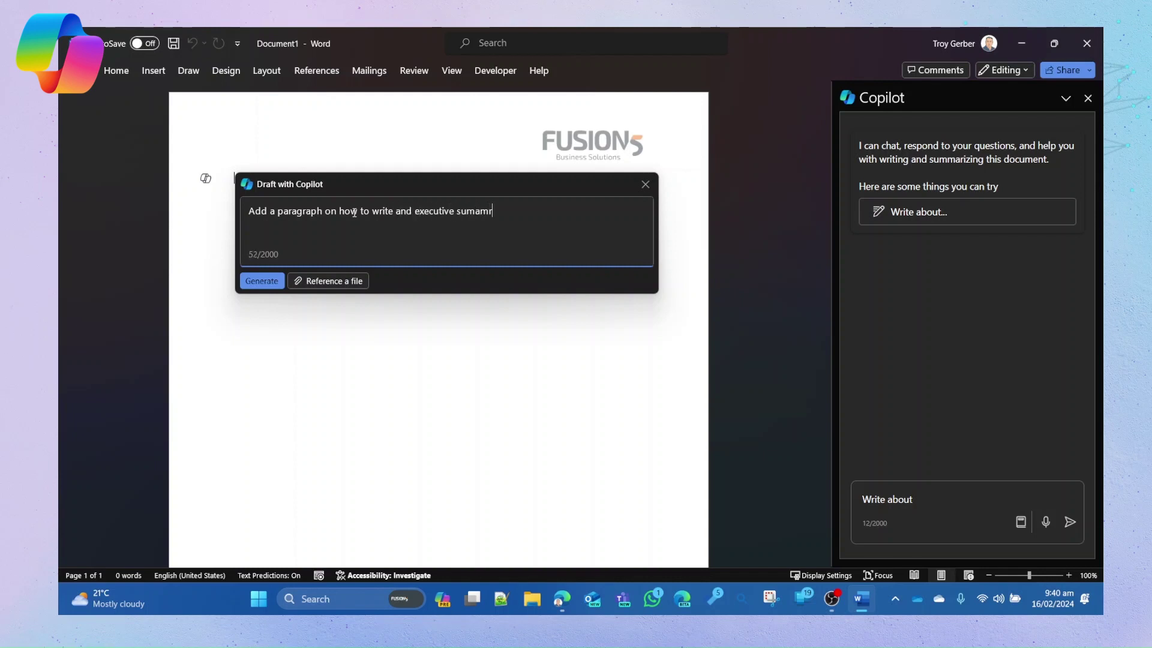
key(BackSpace)
key(BackSpace)
key(BackSpace)
text(mary)
click(262, 281)
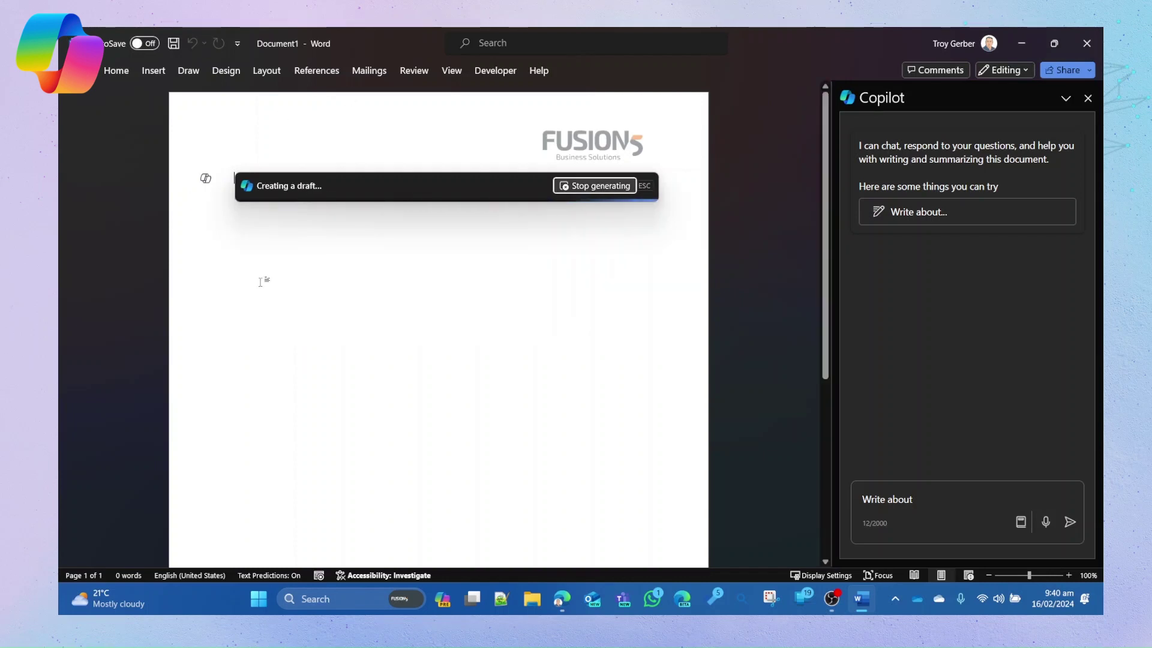
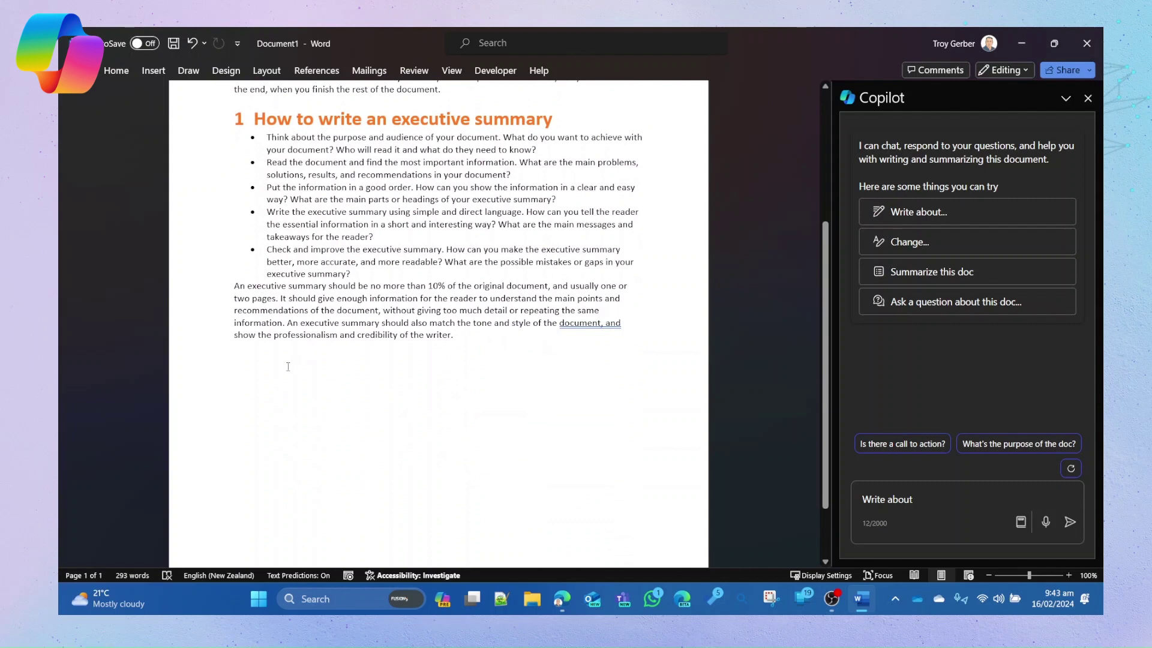
- Start a new Copilot draft prompt below the last paragraph reading "Please summarise the contents of this document"
key(Return)
click(205, 359)
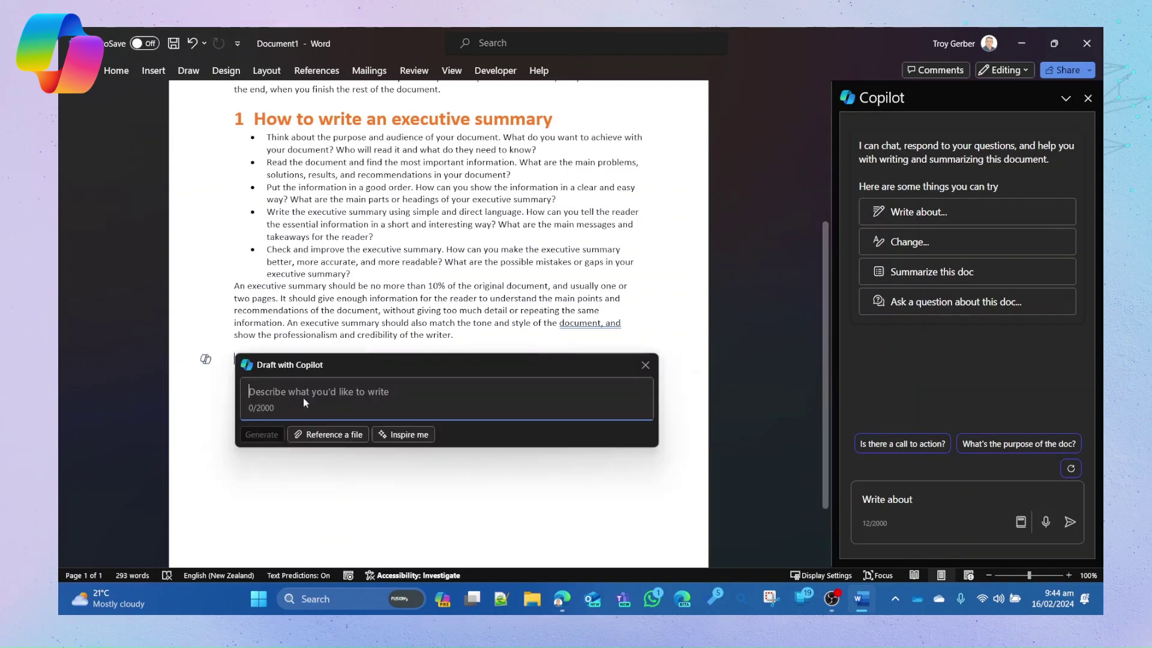
text(P)
key(BackSpace)
text(Please suam)
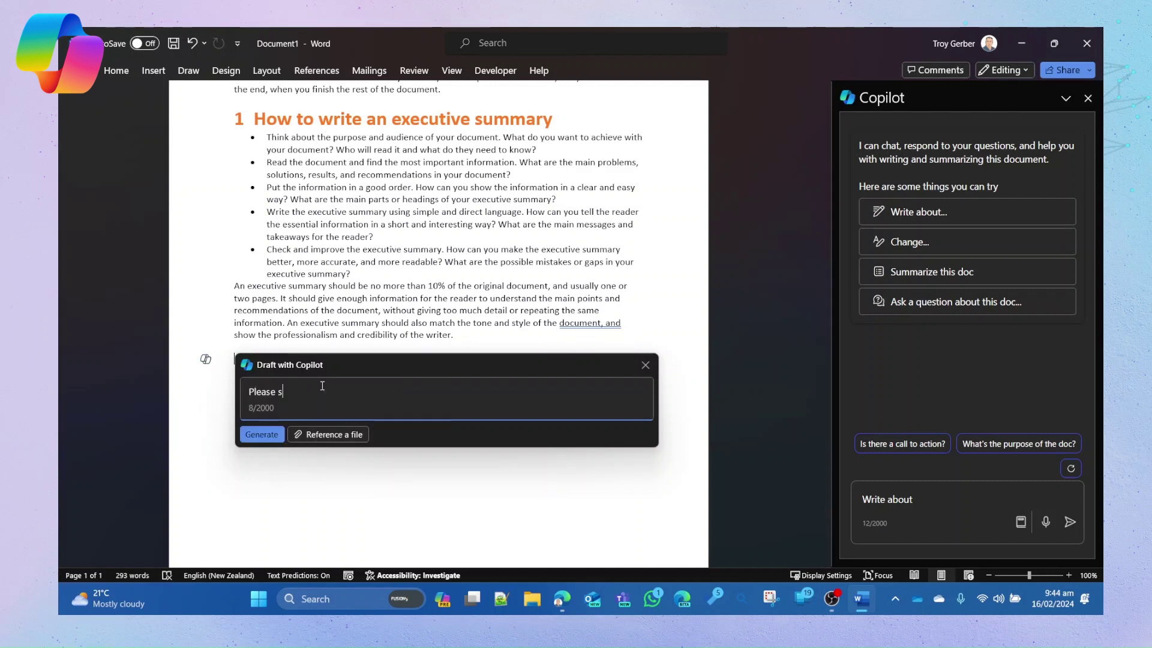
key(BackSpace)
key(BackSpace)
text(mmaris)
key(BackSpace)
key(BackSpace)
key(BackSpace)
text(rise  the contents of )
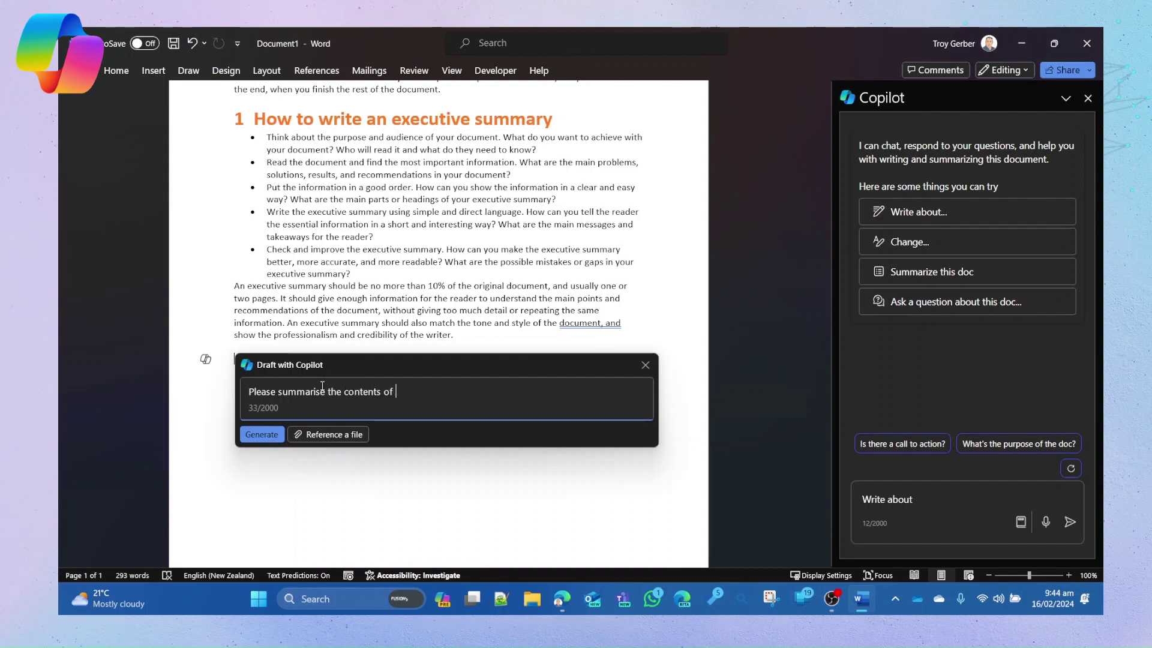
text(thi s document)
- Reference the file ICT Security Blog.docx at the end of the draft prompt
click(342, 439)
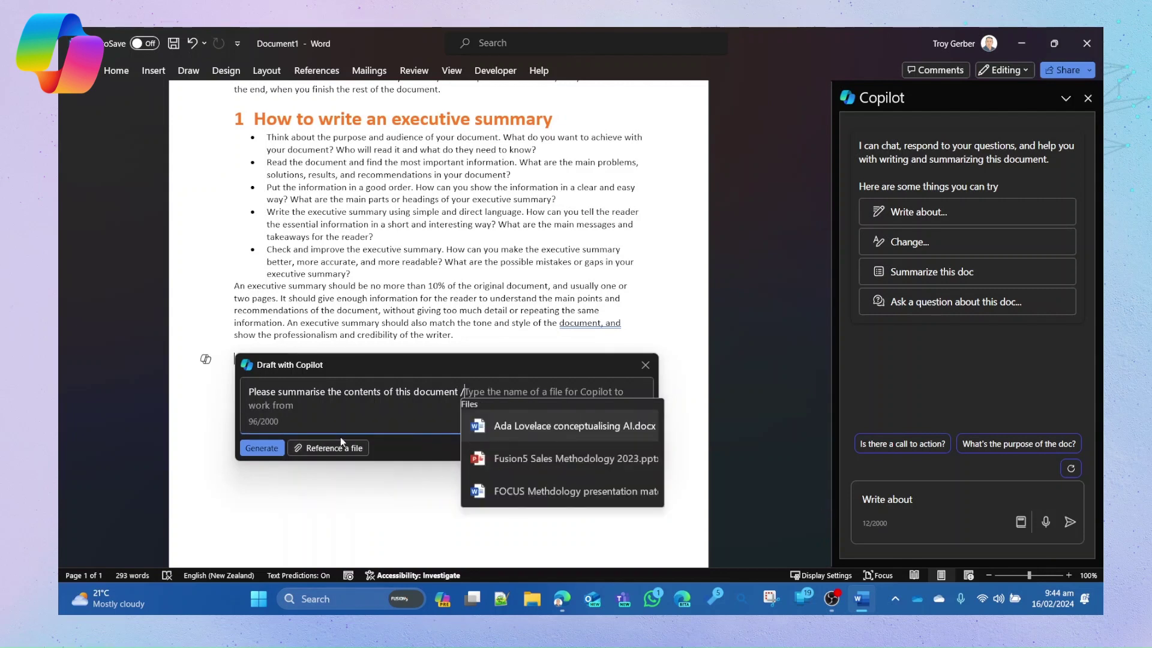
text(ic)
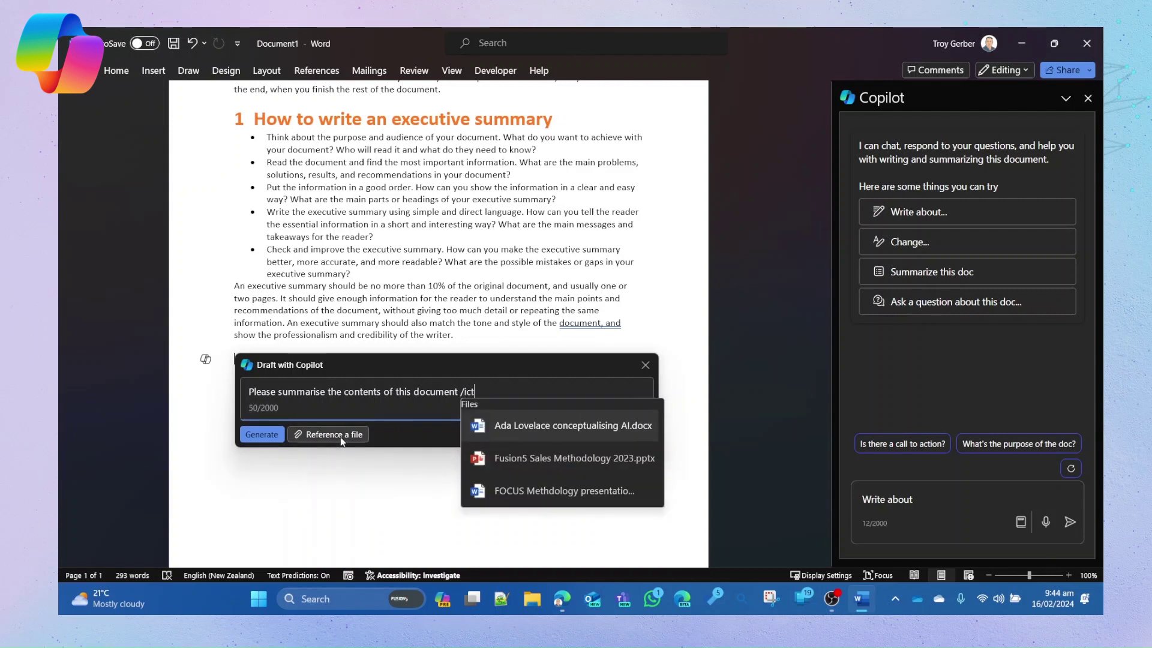
text(t)
click(546, 424)
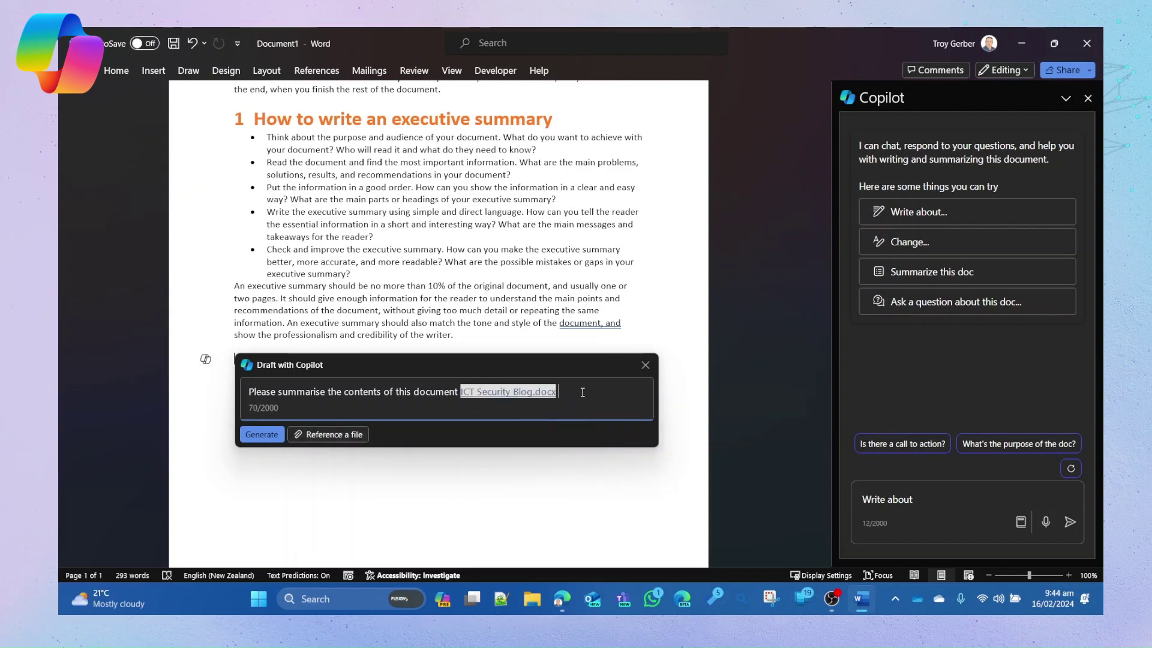
- Extend the prompt with "as a list of what we do at fusion5 to ensure security of content relating to our staff." and keep the generated draft
text(as a list of what we do at )
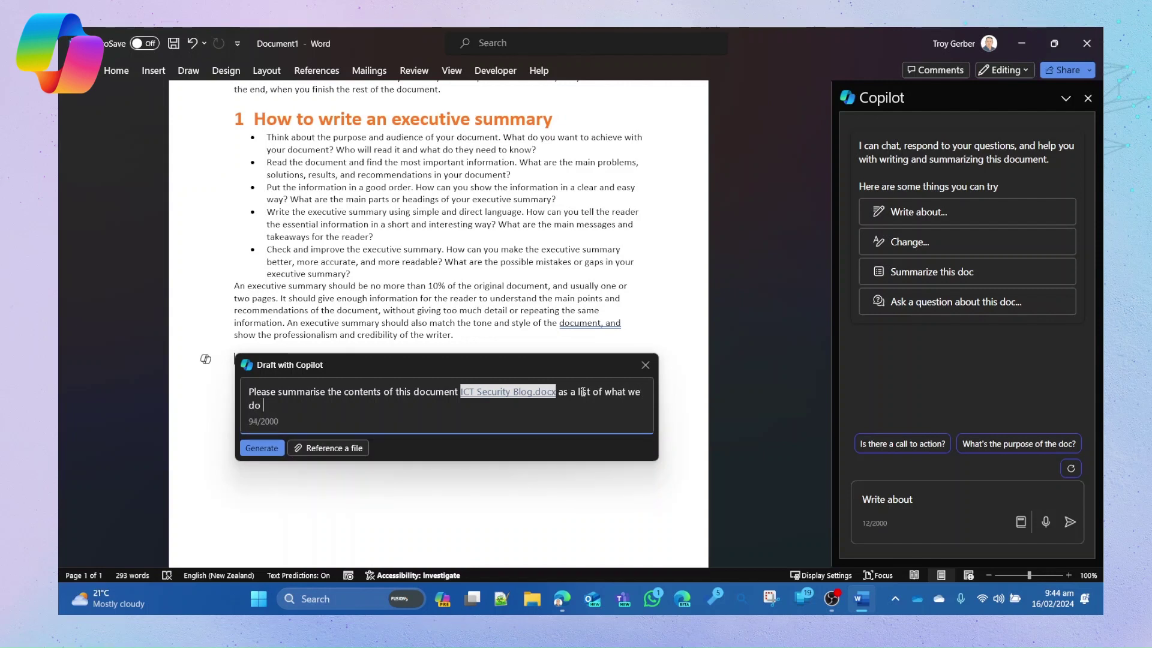
text(fusion5 to ensure secur)
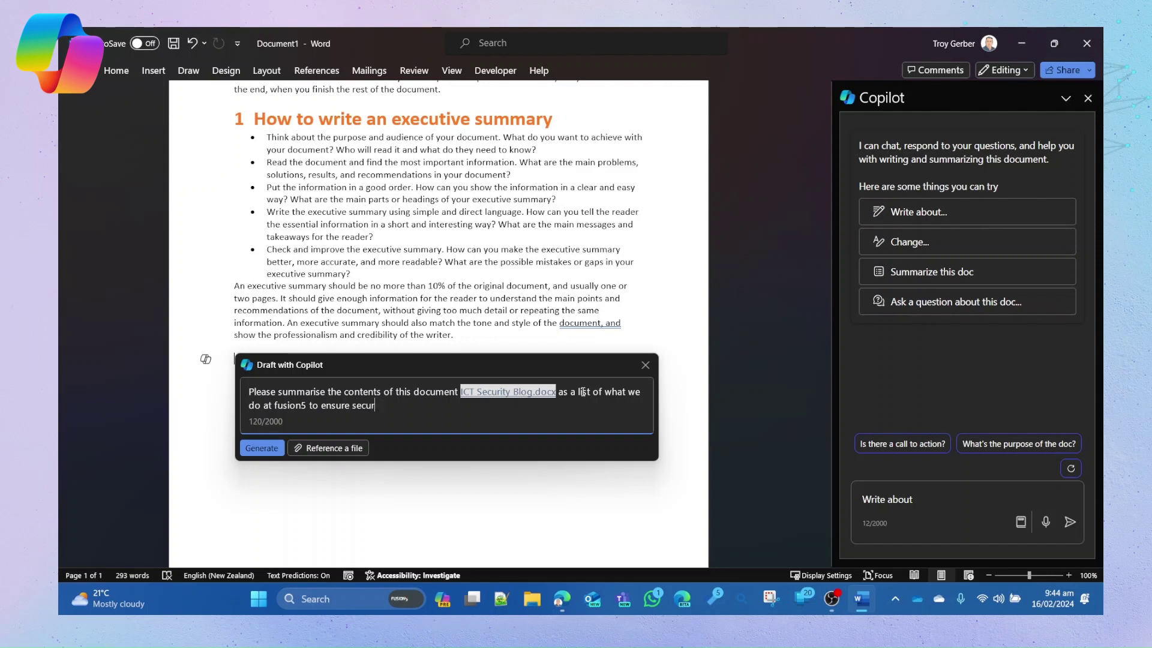
text(ity of content relatub)
key(BackSpace)
key(BackSpace)
key(BackSpace)
text(in)
key(BackSpace)
text(ting too)
key(BackSpace)
text(our straf)
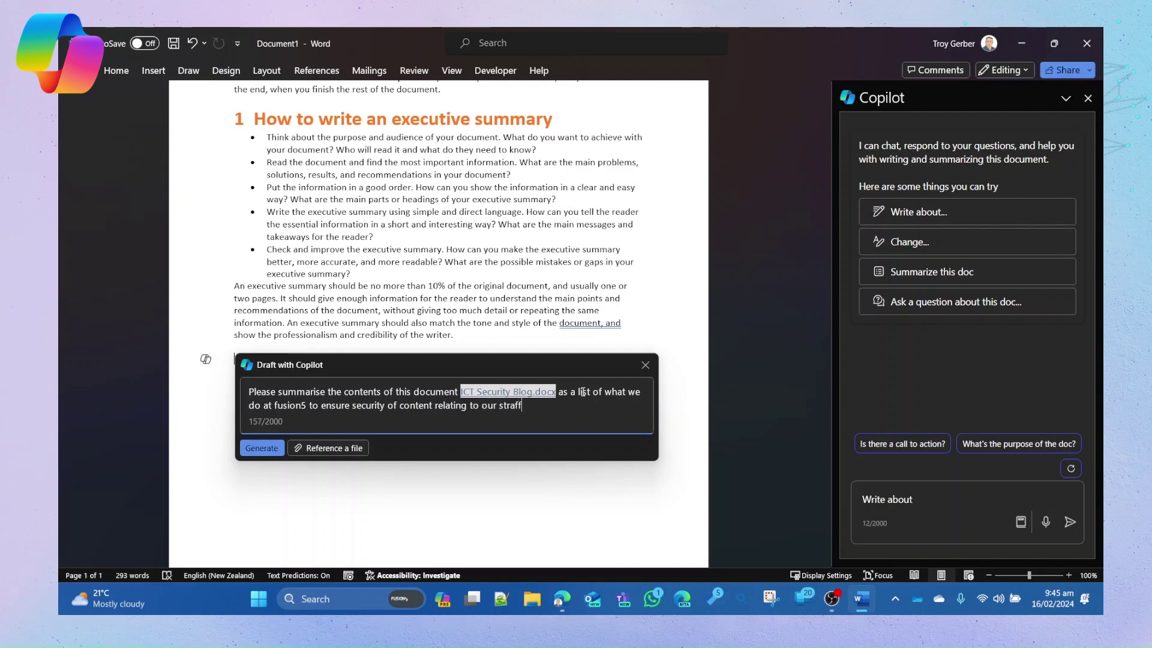
key(BackSpace)
key(BackSpace)
text(aff.)
click(275, 450)
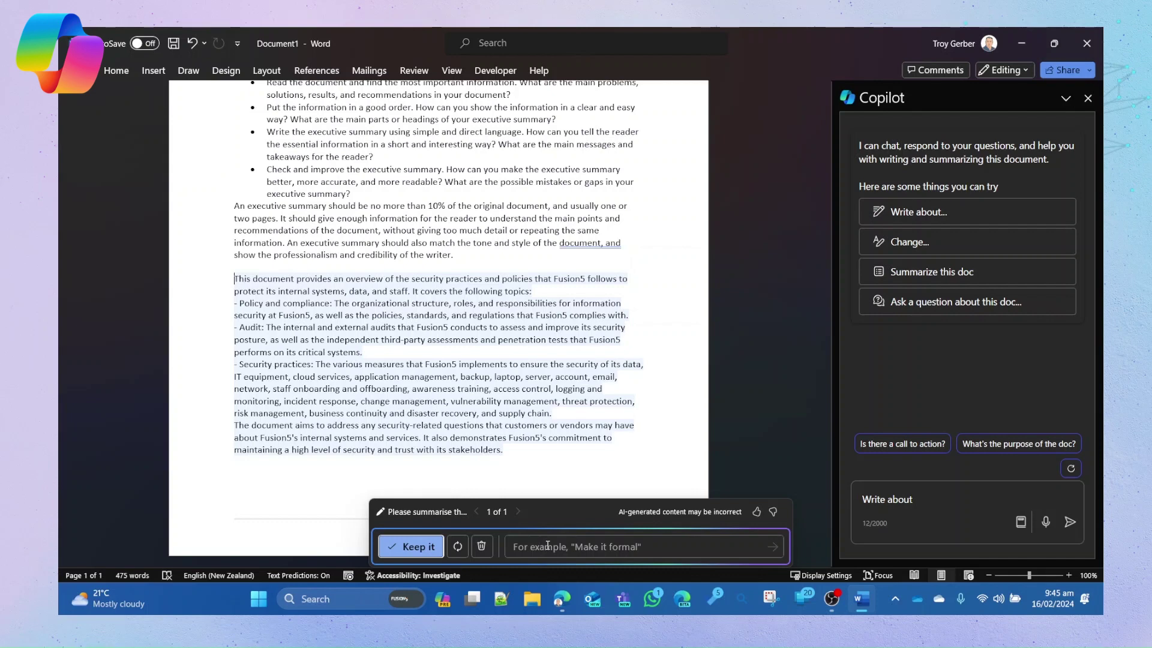
click(416, 548)
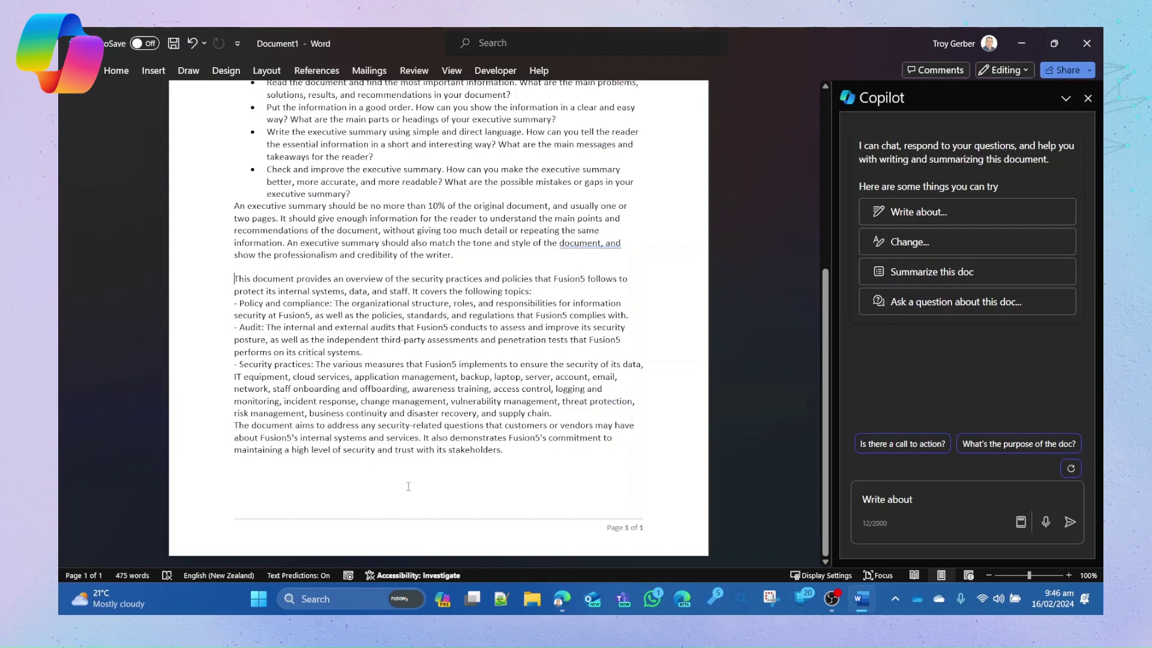
- Try to rewrite the whole Fusion5 security summary below the executive summary guide with Copilot
scroll(361, 435, up, 5)
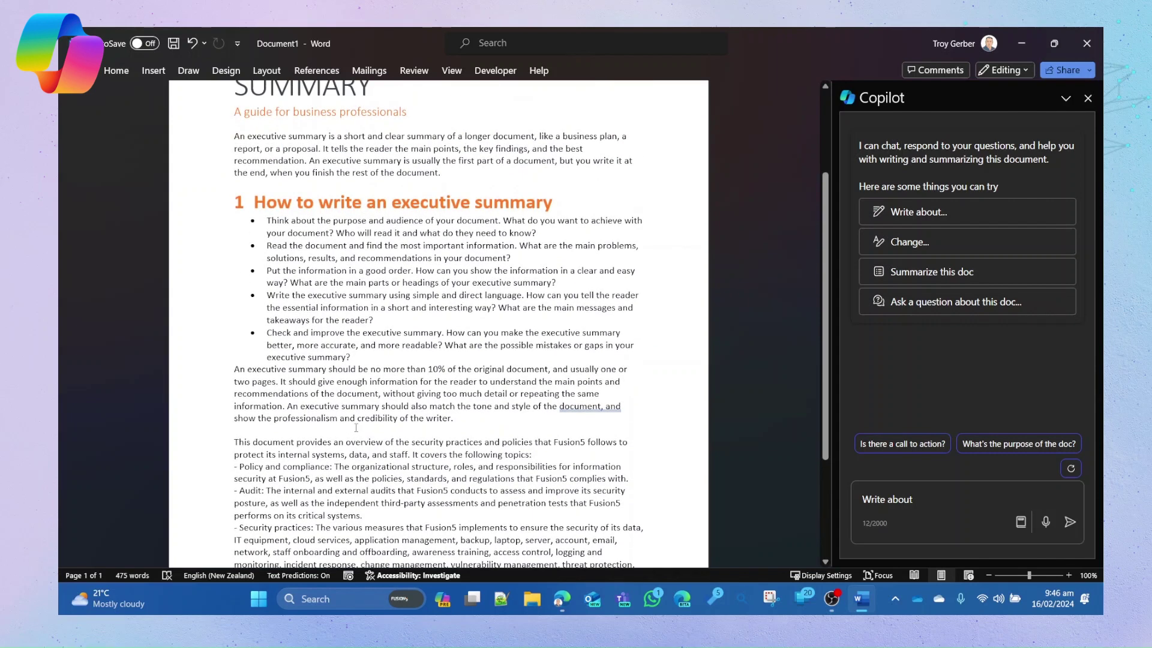
scroll(355, 427, down, 5)
drag(234, 279, 539, 454)
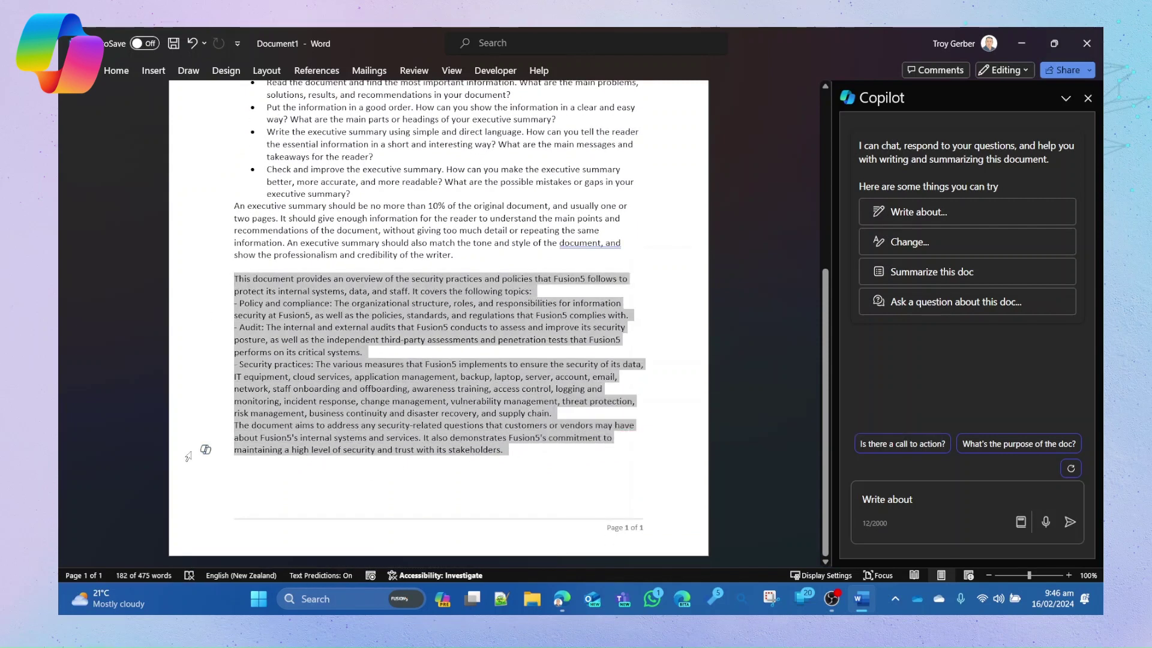
click(207, 450)
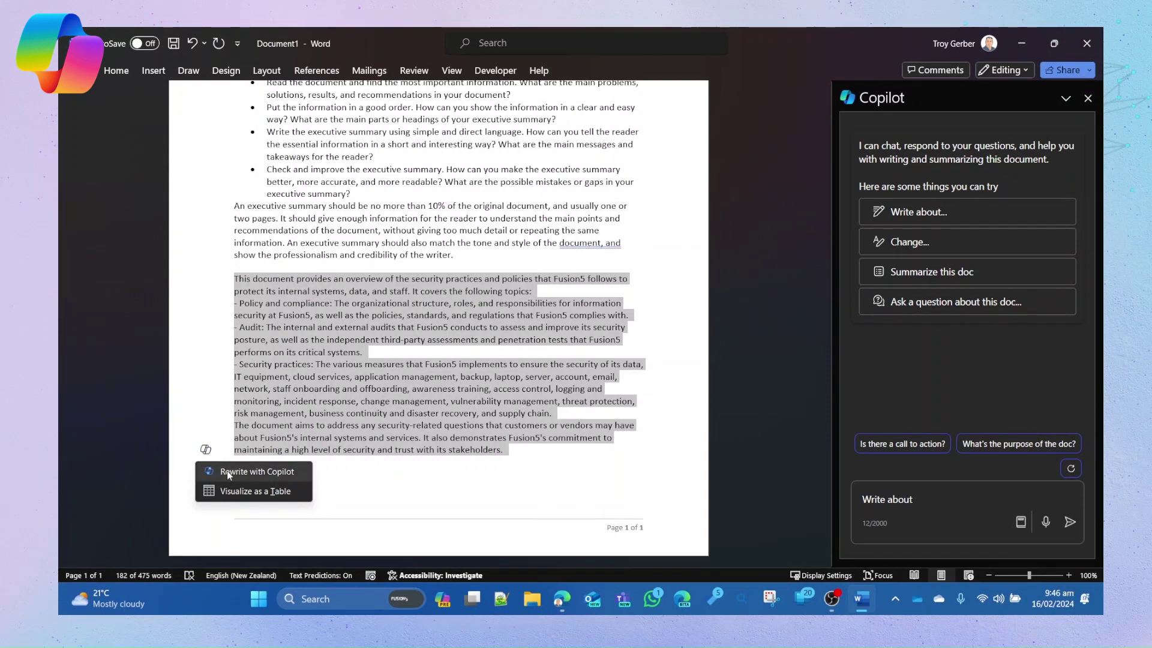
click(229, 474)
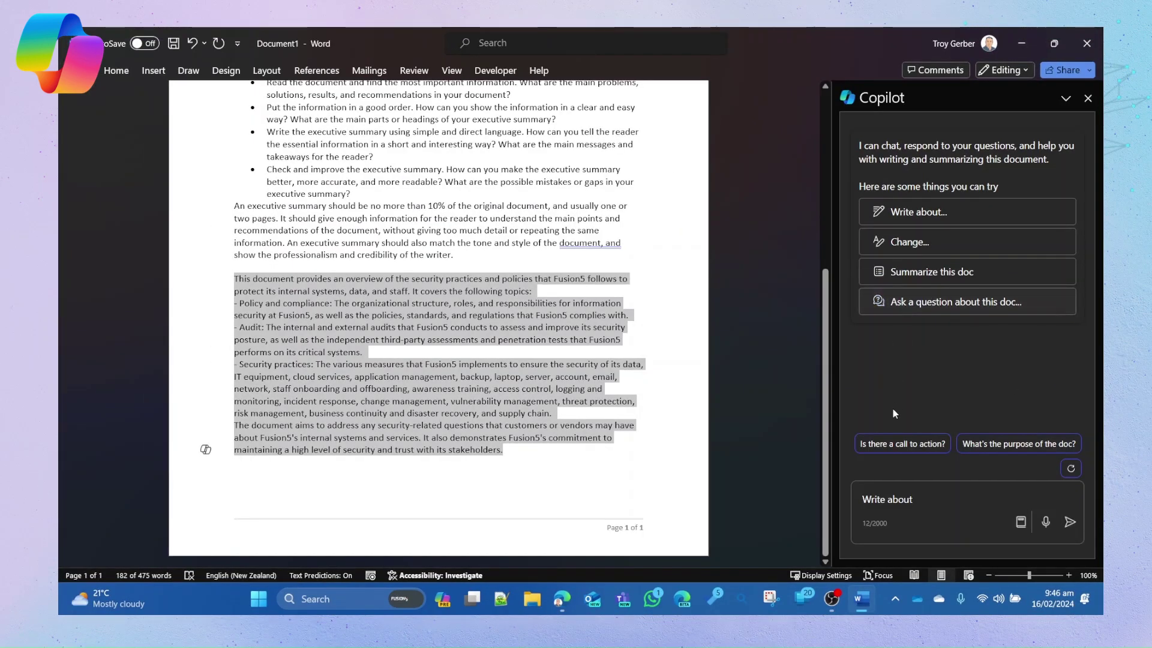
click(205, 449)
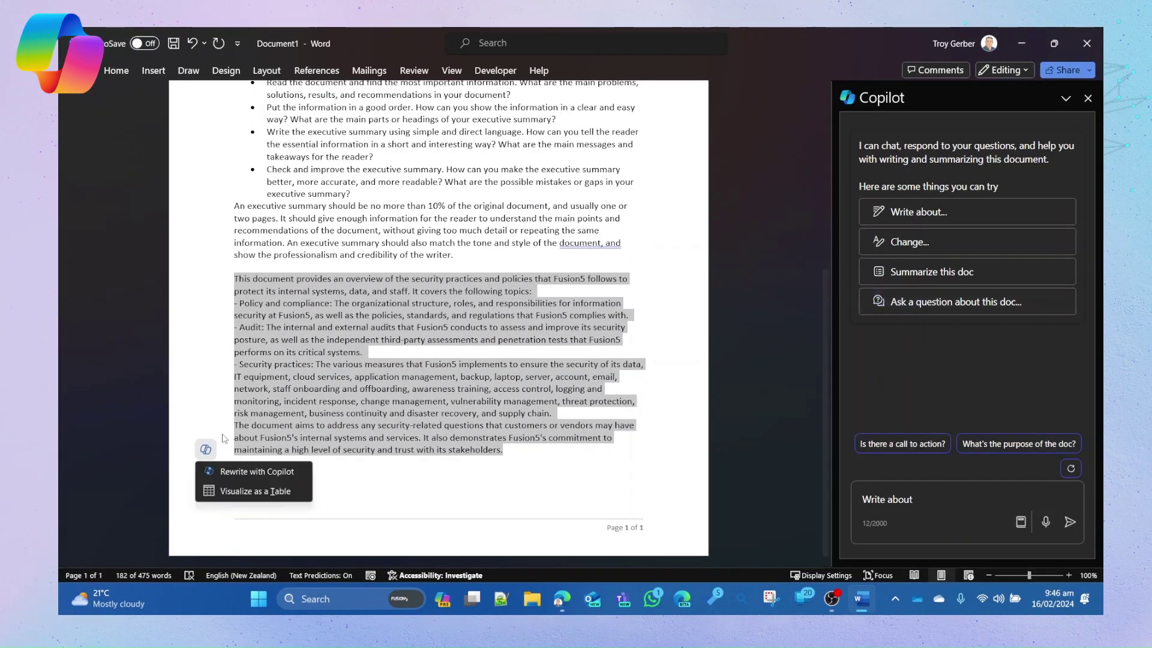
click(243, 466)
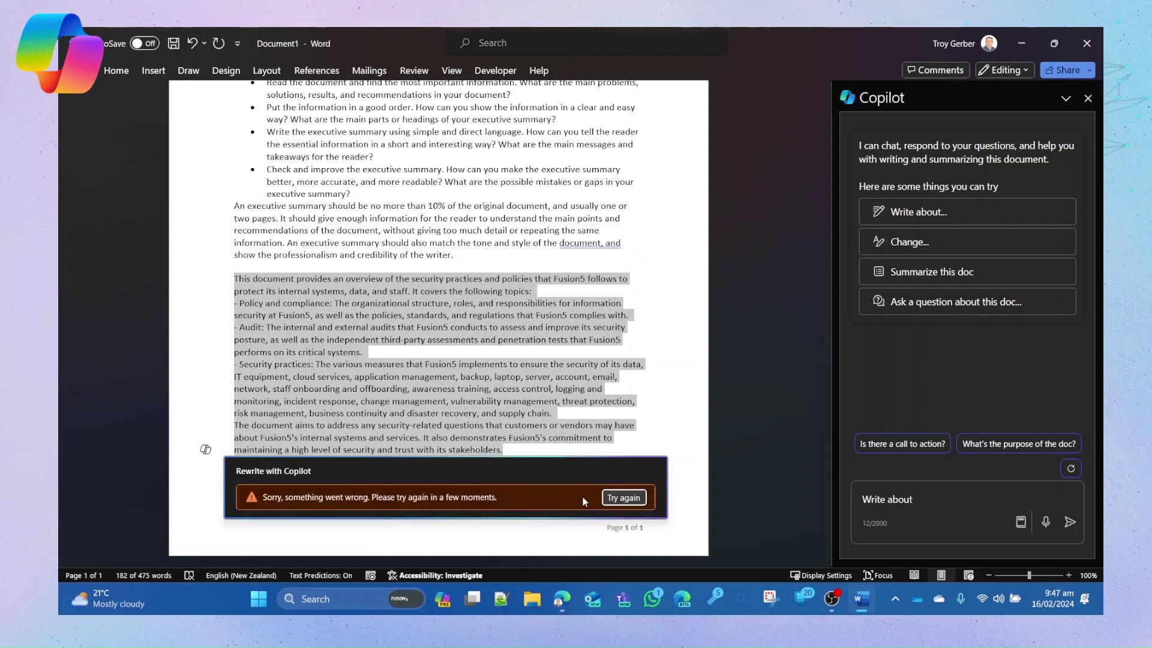
click(624, 498)
click(230, 278)
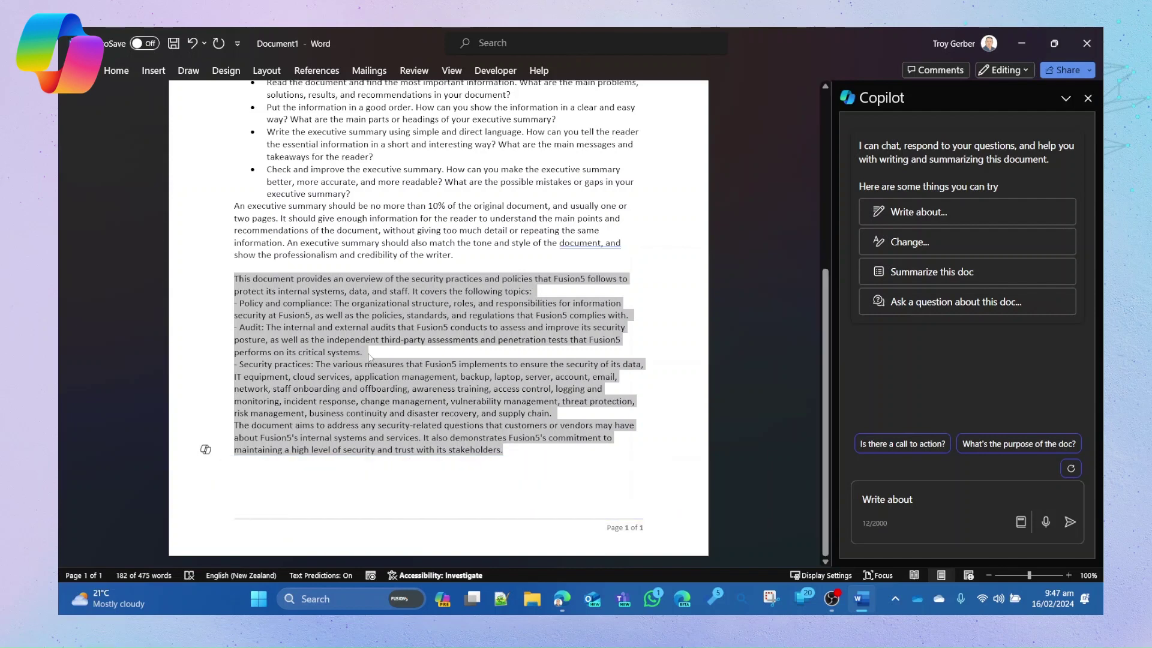
- Generate a Copilot rewrite of the whole Fusion5 security summary and browse to the third suggestion
drag(230, 278, 529, 456)
click(207, 450)
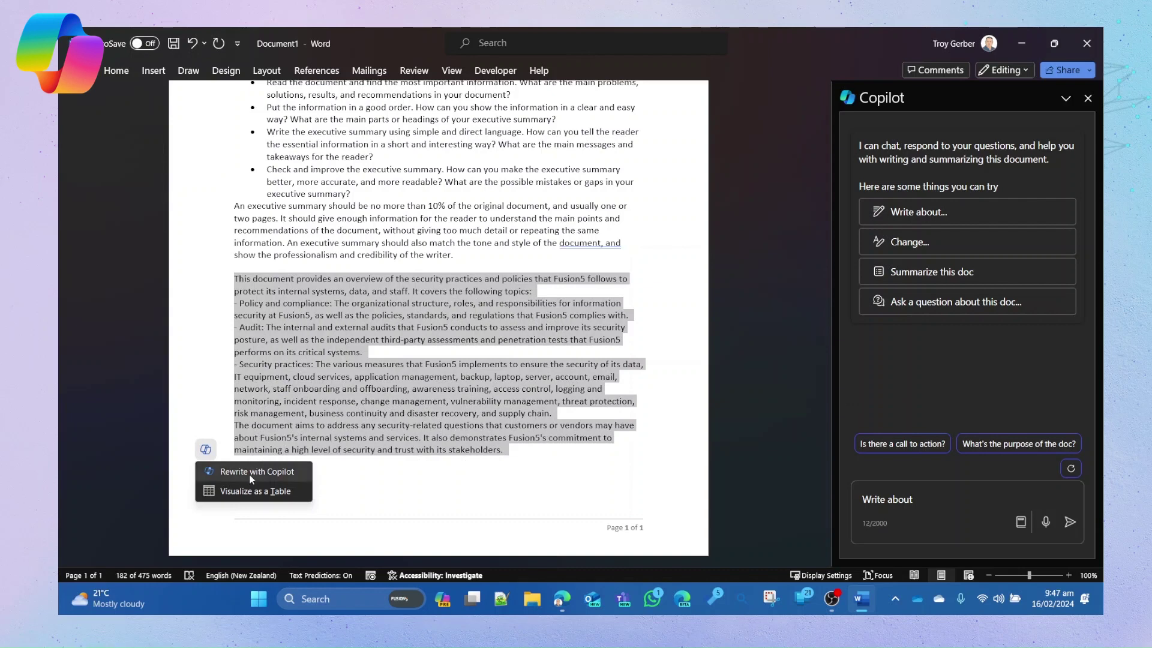
click(250, 472)
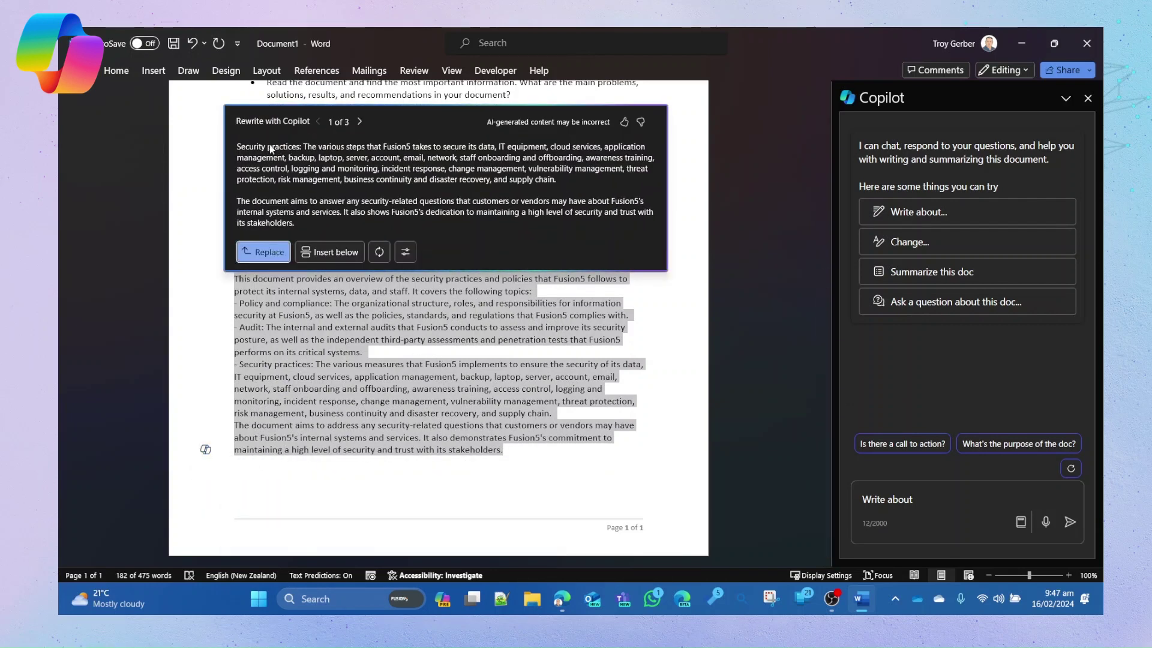
click(359, 122)
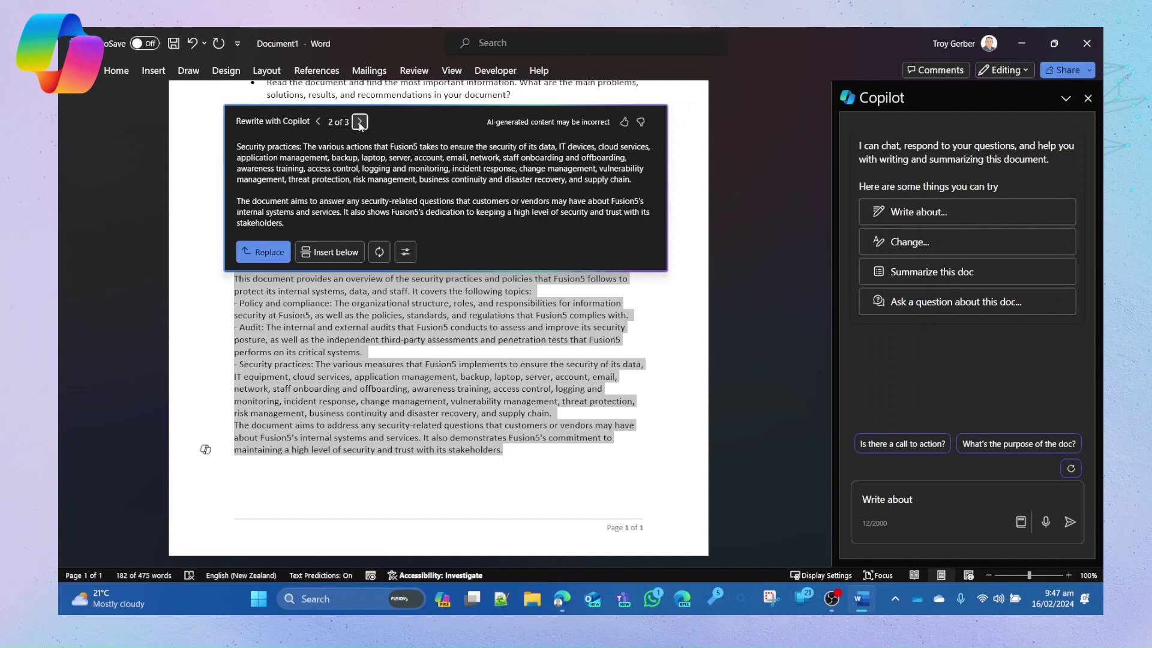
click(360, 123)
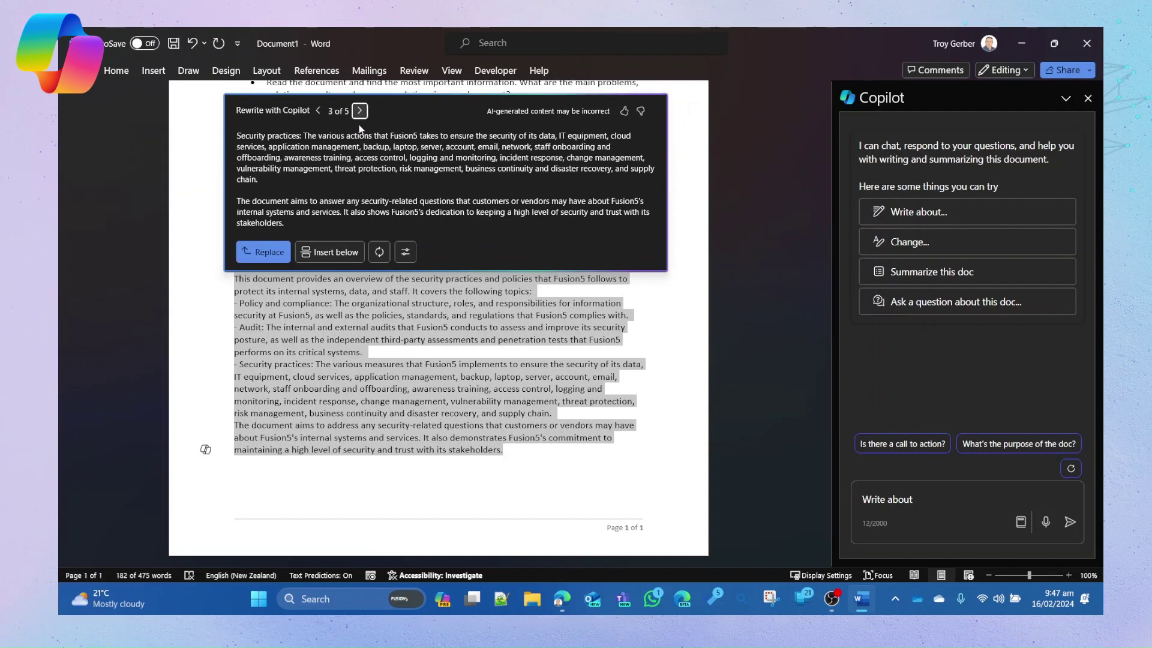
- Regenerate the Copilot rewrite in an Imaginative tone and insert it below the original Fusion5 summary
click(405, 252)
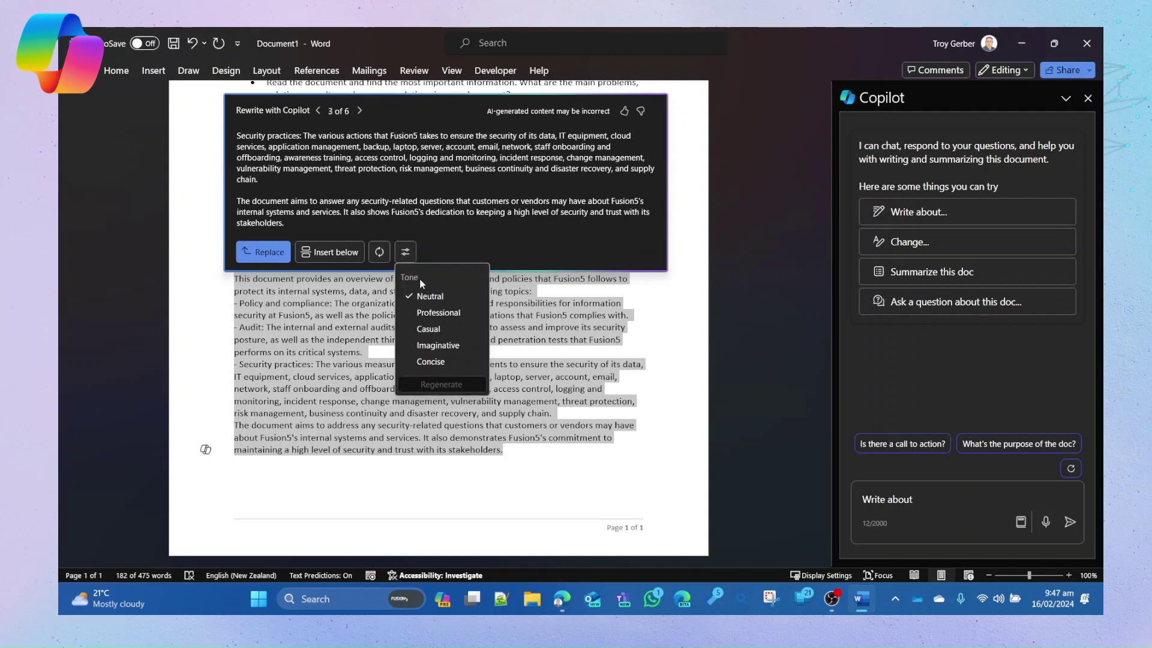
click(438, 346)
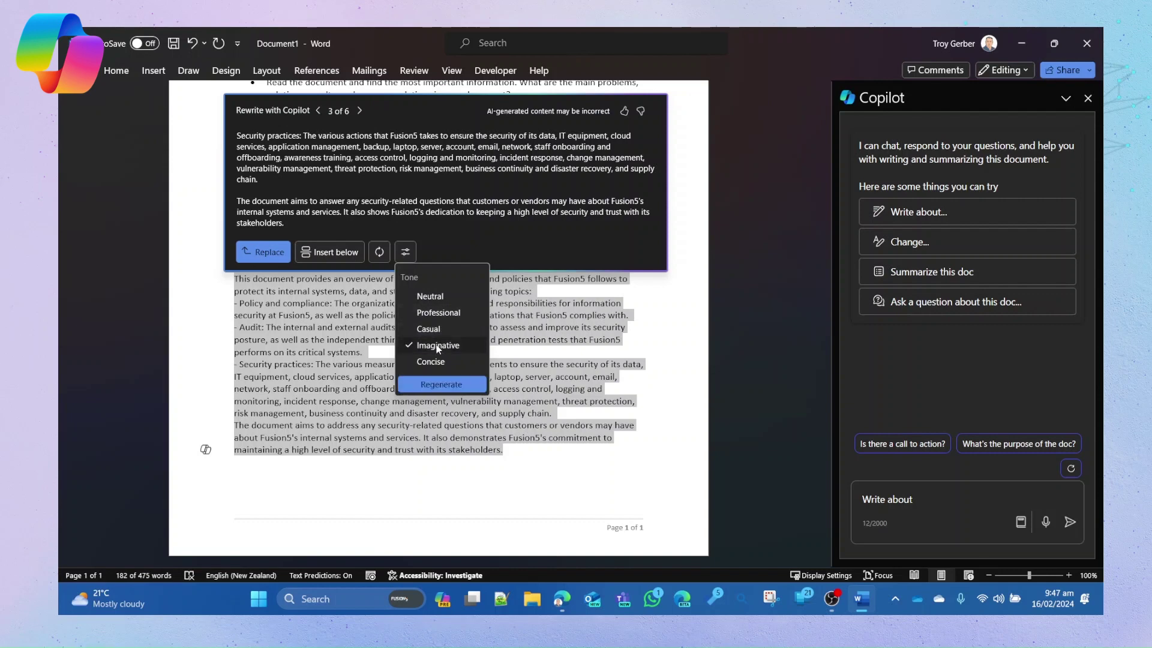
click(440, 383)
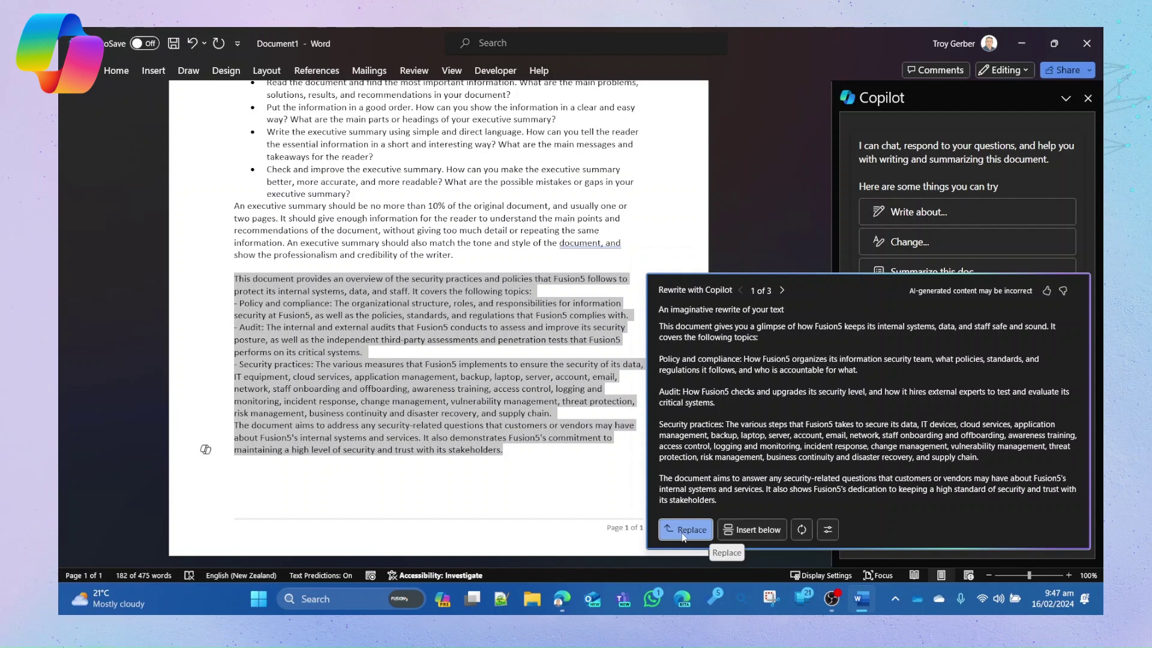
click(752, 530)
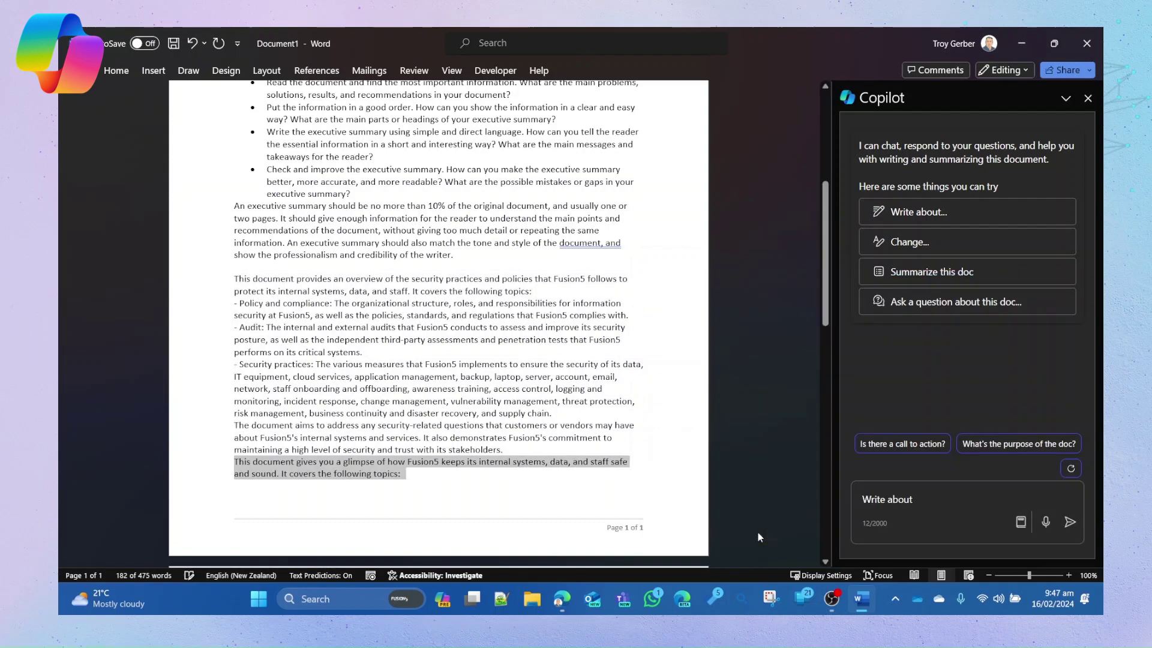
scroll(726, 533, down, 10)
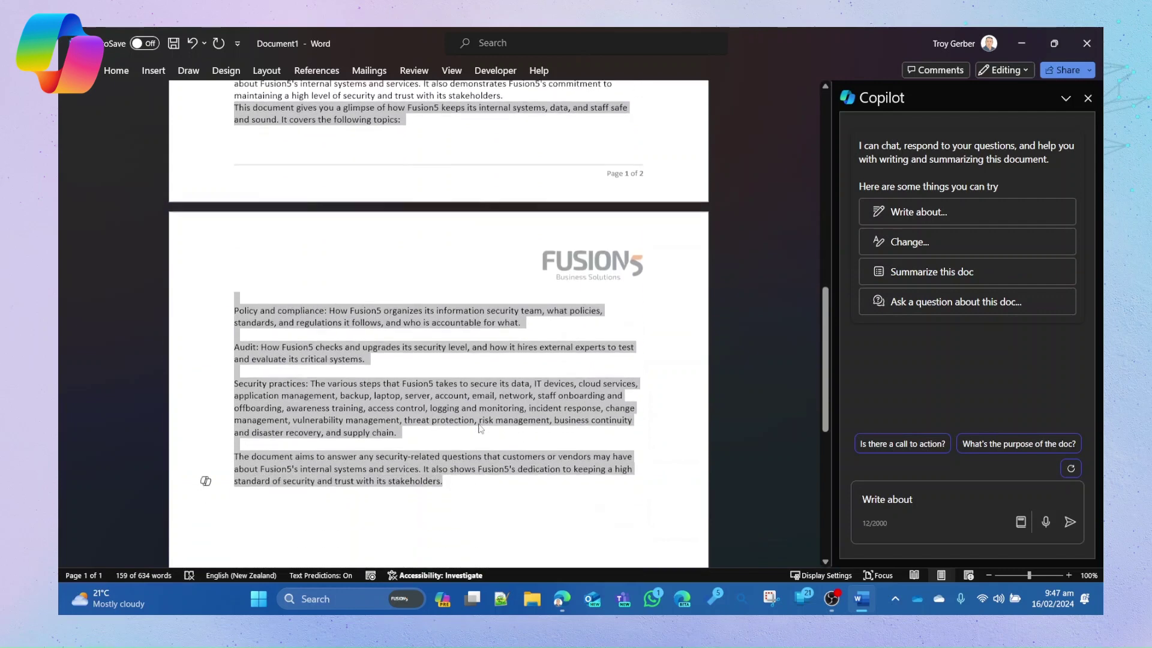
- Delete the inserted imaginative rewrite below the original Fusion5 summary
scroll(479, 424, up, 6)
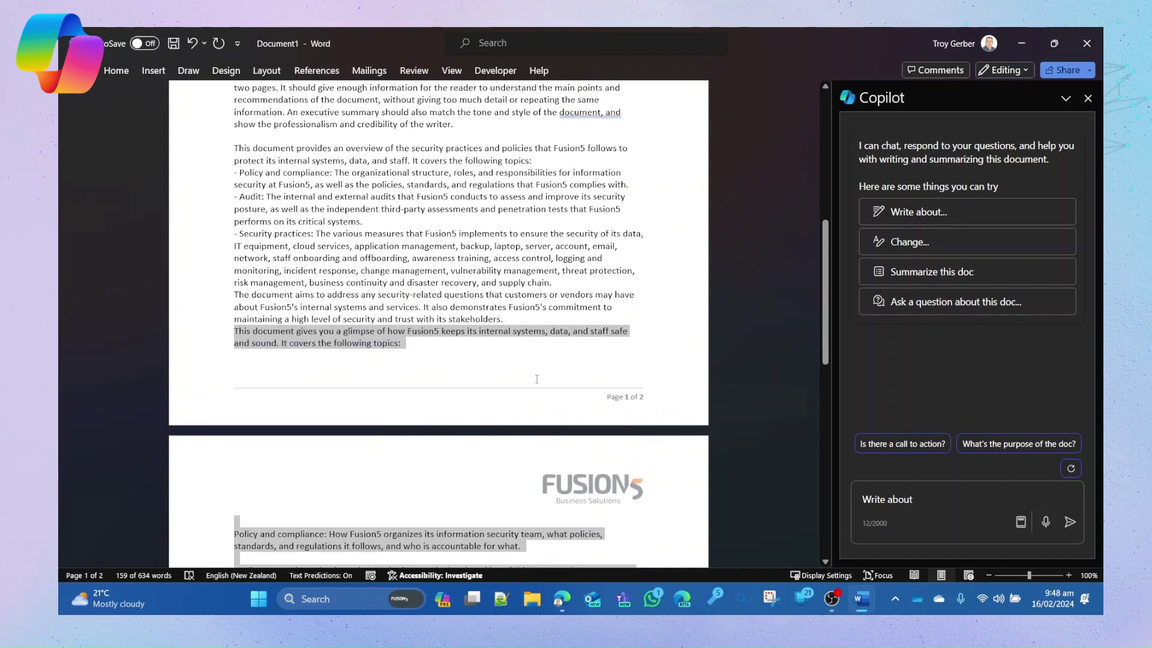
scroll(281, 328, down, 2)
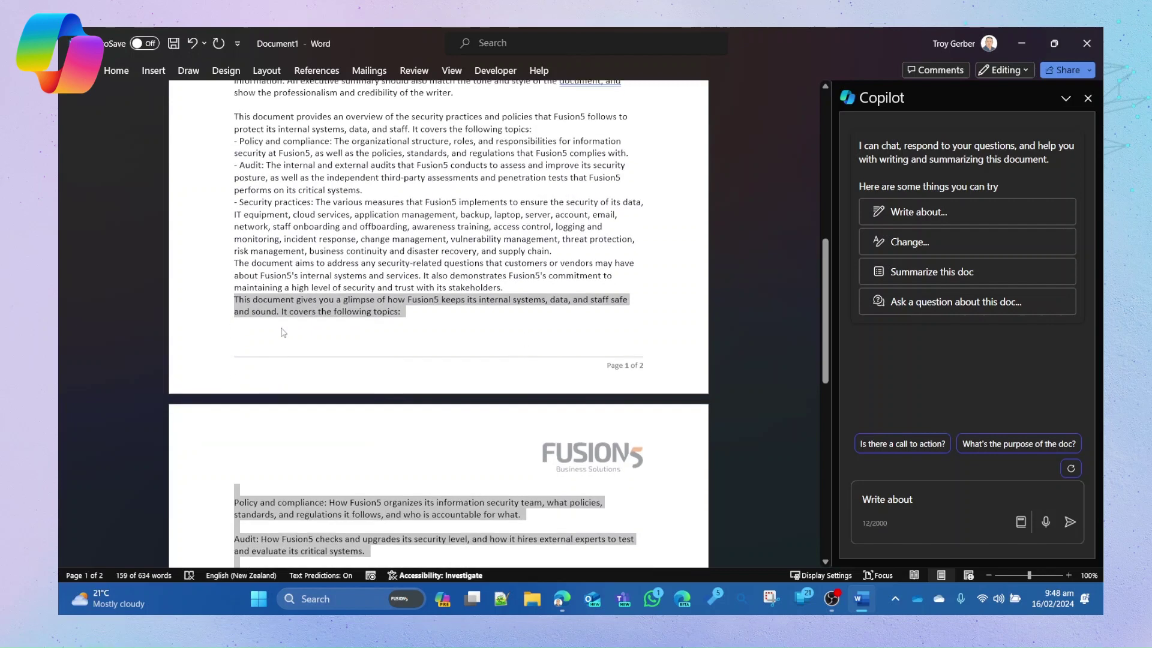
key(Delete)
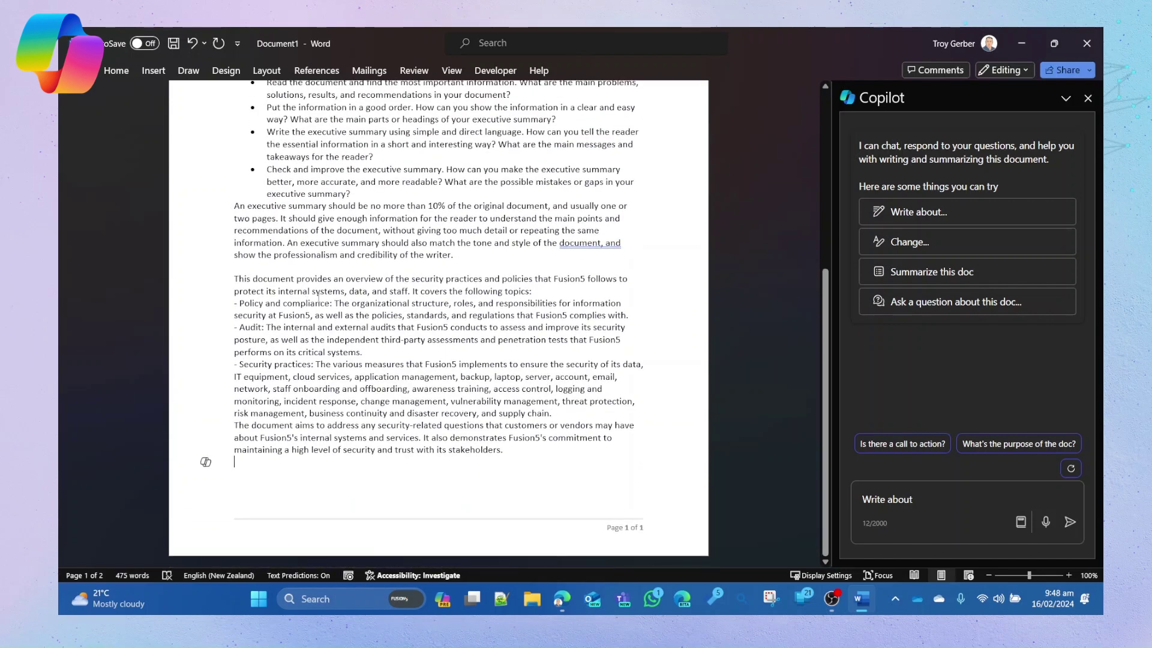
- Visualize the Fusion5 security summary as a table with Copilot and keep the generated table
drag(234, 278, 327, 463)
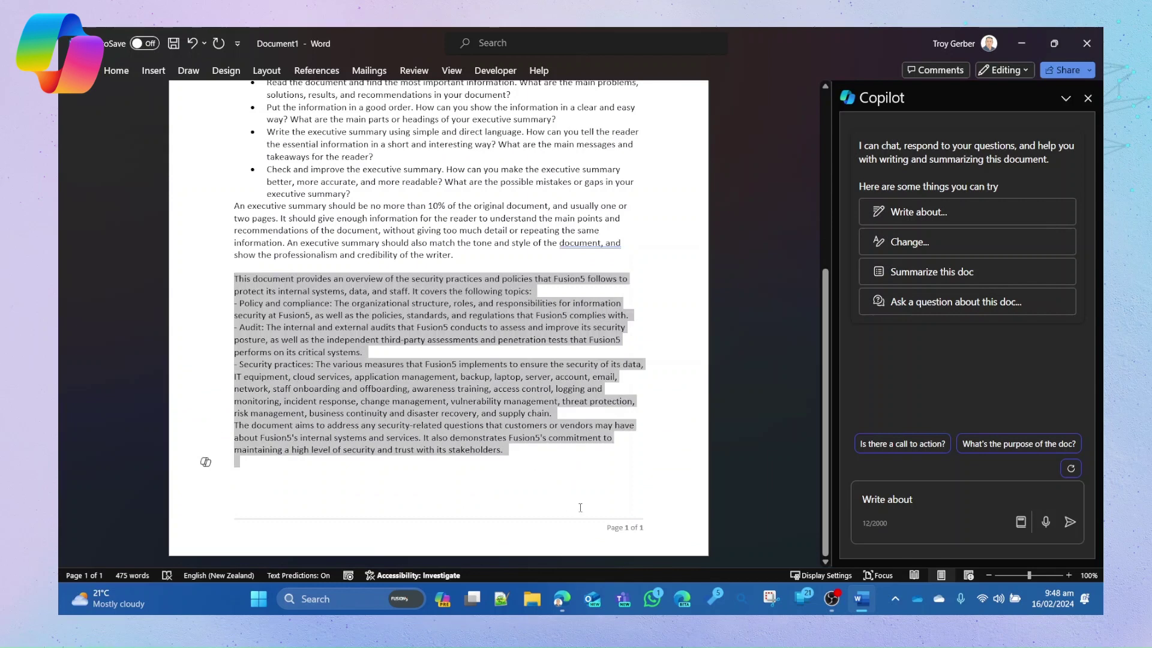
click(205, 461)
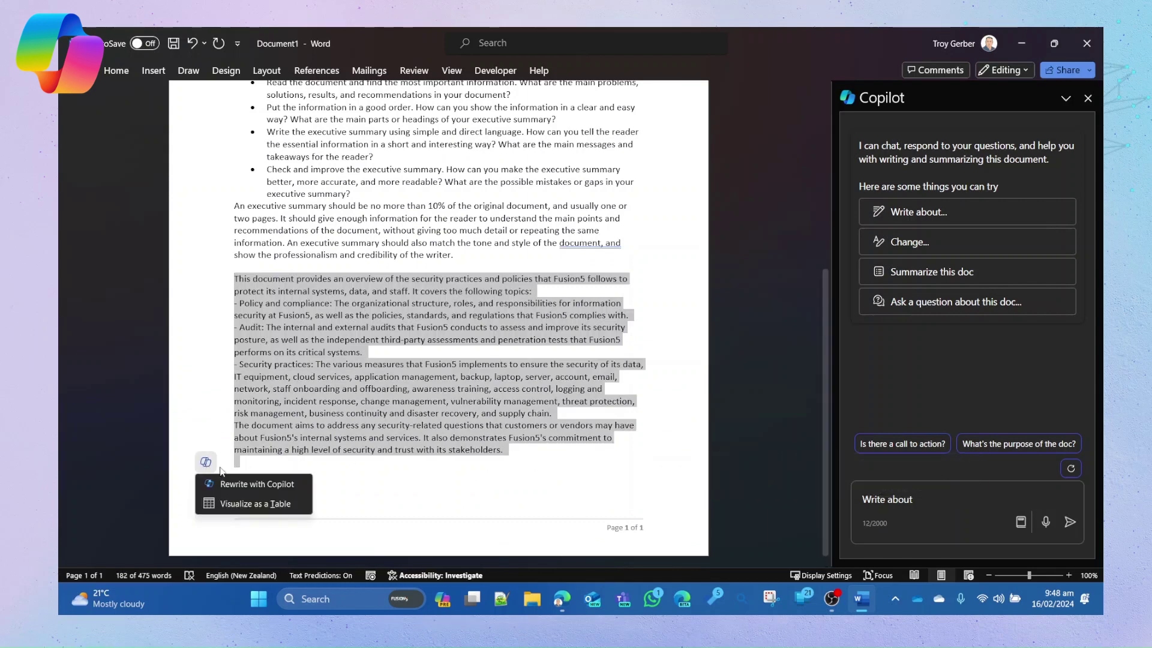
click(244, 506)
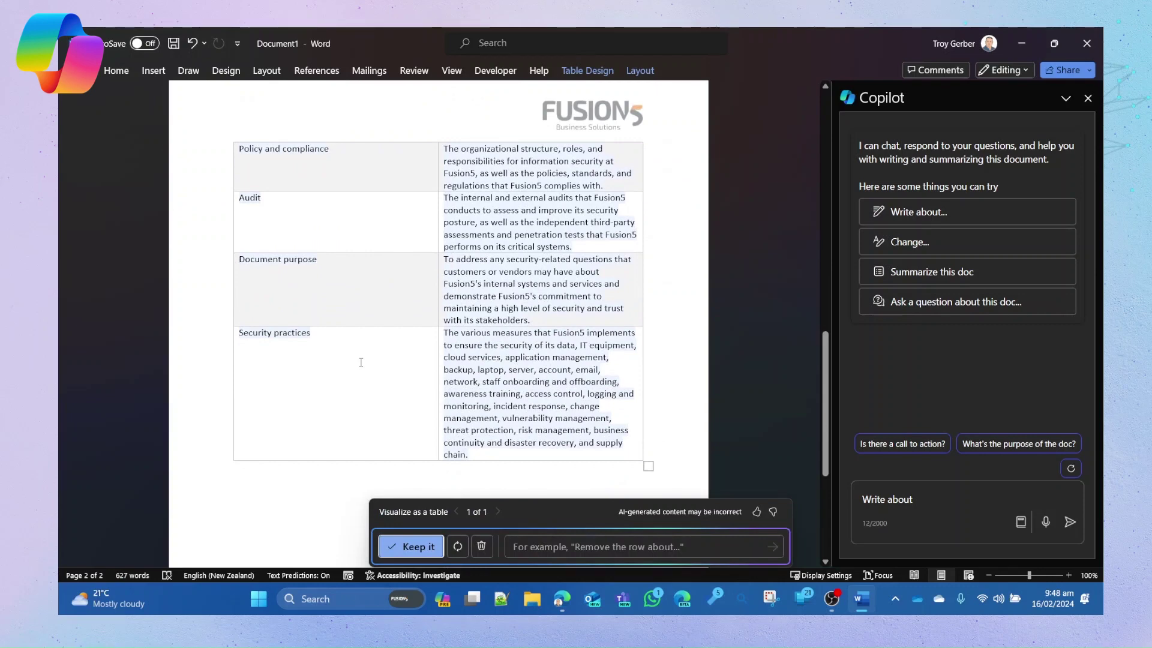
scroll(360, 361, up, 3)
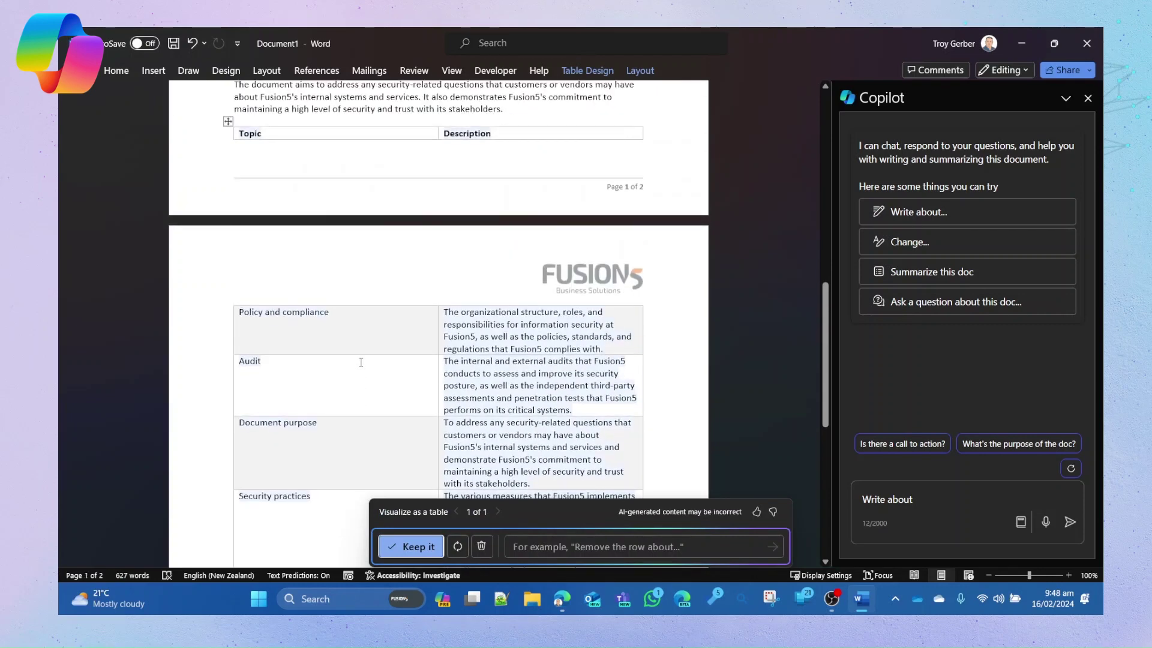
click(409, 544)
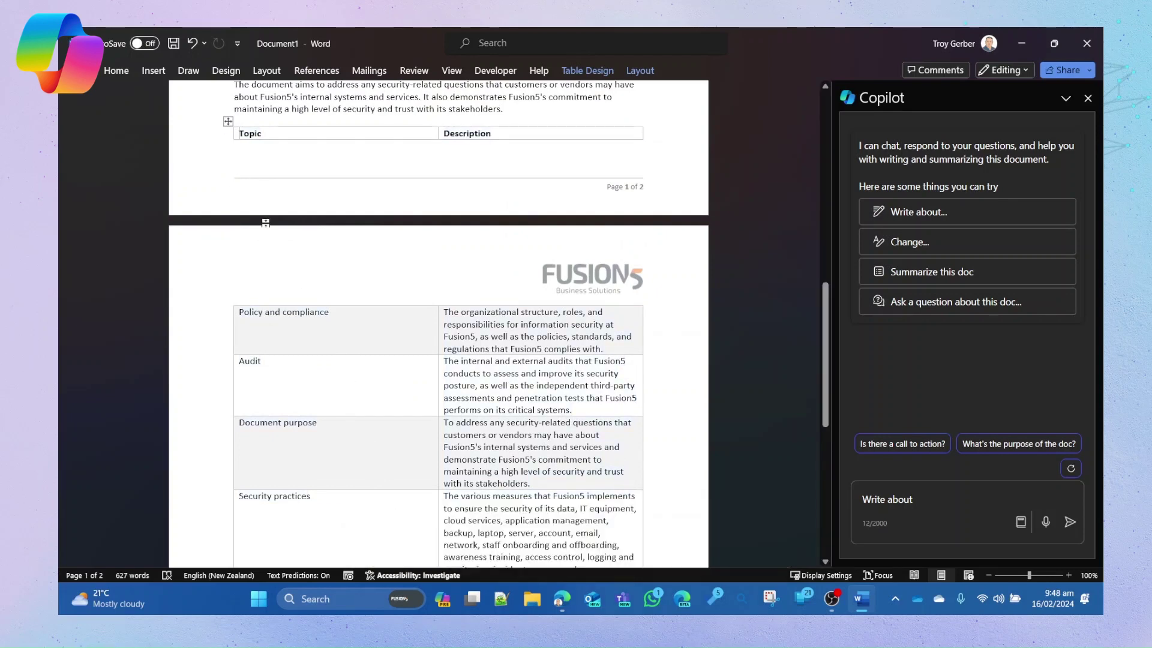
- Preview a Copilot rewrite of the paragraph beginning "An executive summary should be no more than 10%" and dismiss it without replacing the text
scroll(298, 344, up, 3)
scroll(298, 344, up, 3)
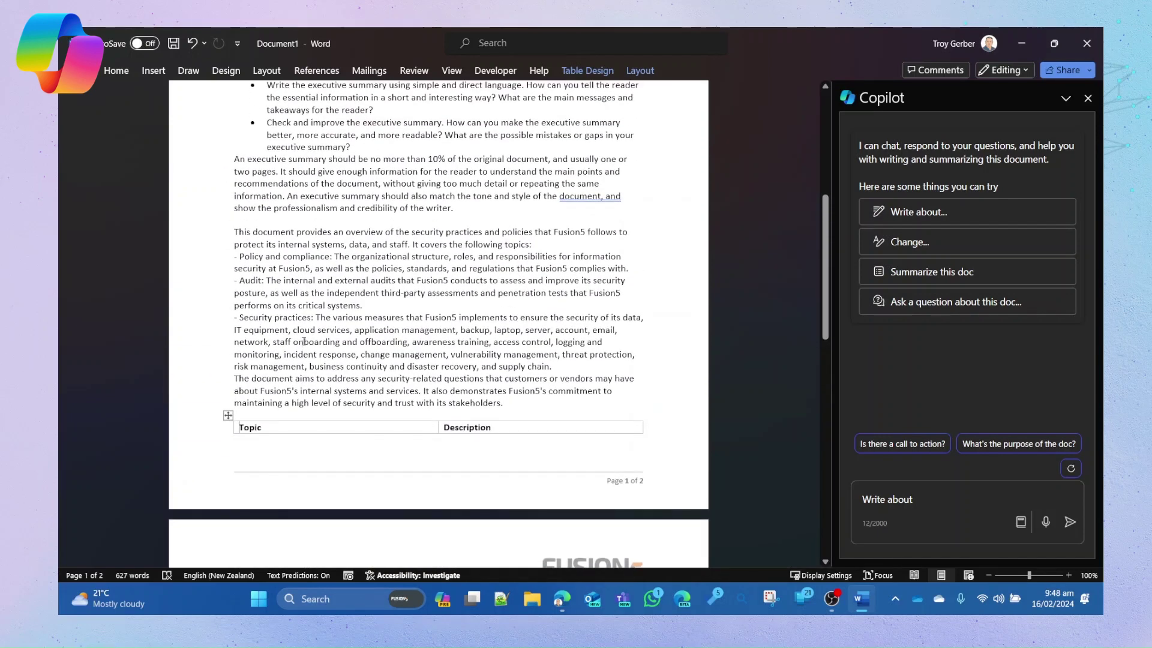
scroll(334, 293, up, 2)
scroll(334, 294, up, 2)
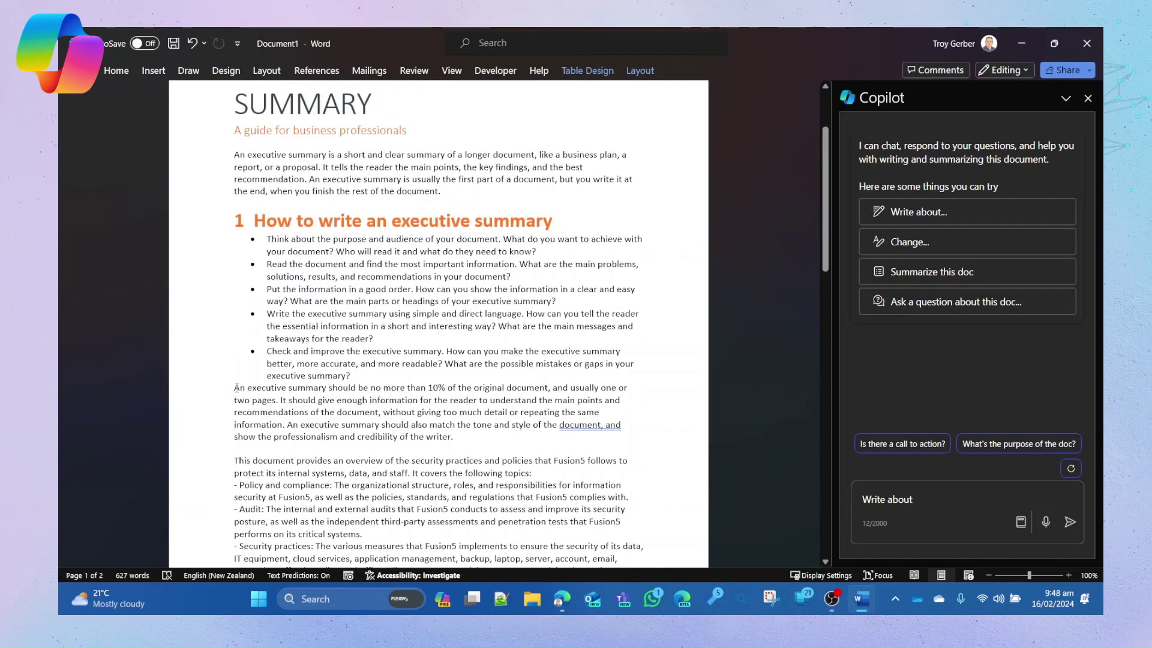
drag(234, 388, 497, 445)
click(206, 449)
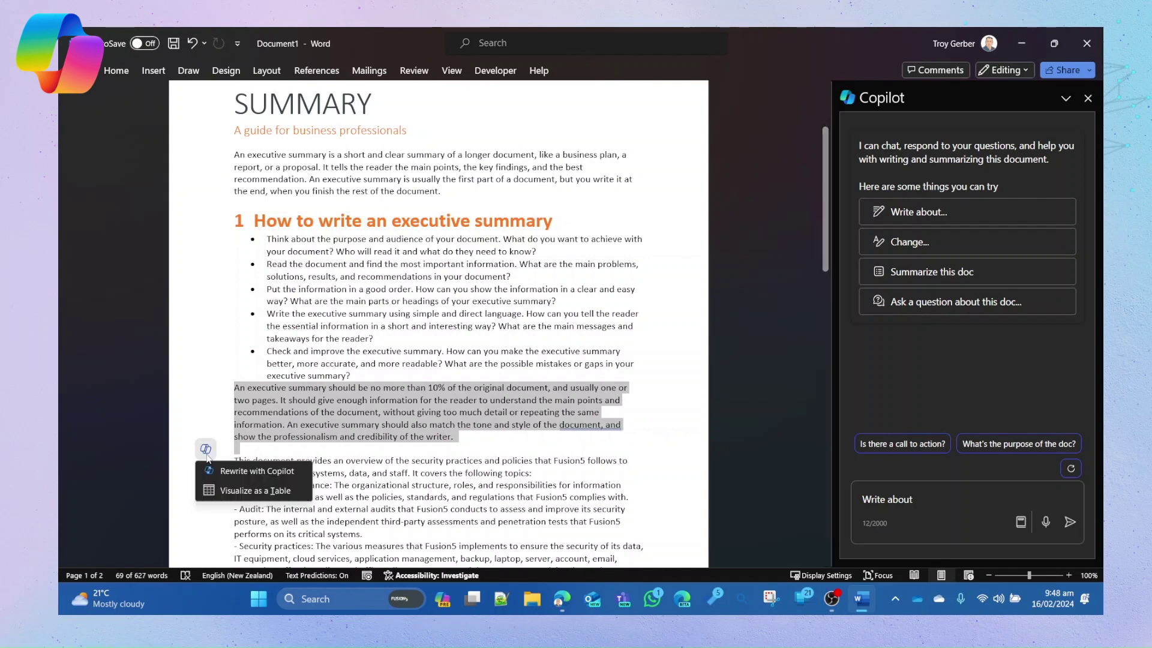
click(257, 472)
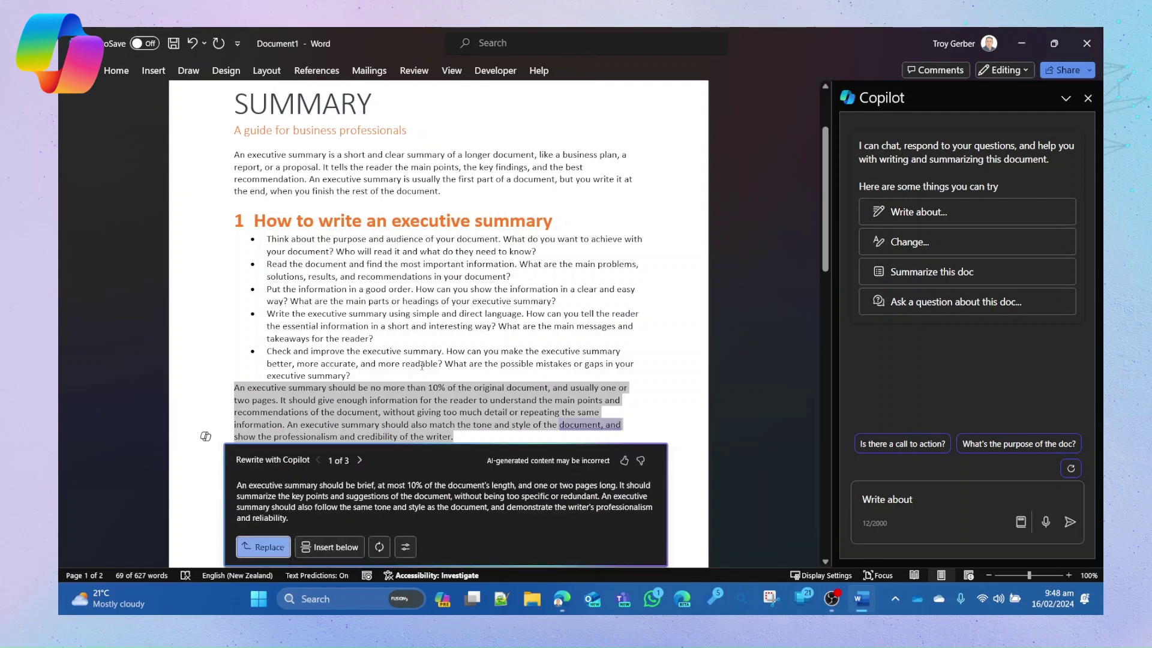
click(419, 363)
- Try to rewrite the bulleted list under "How to write an executive summary" with Copilot, and start a Change prompt in the Copilot chat
drag(268, 239, 180, 384)
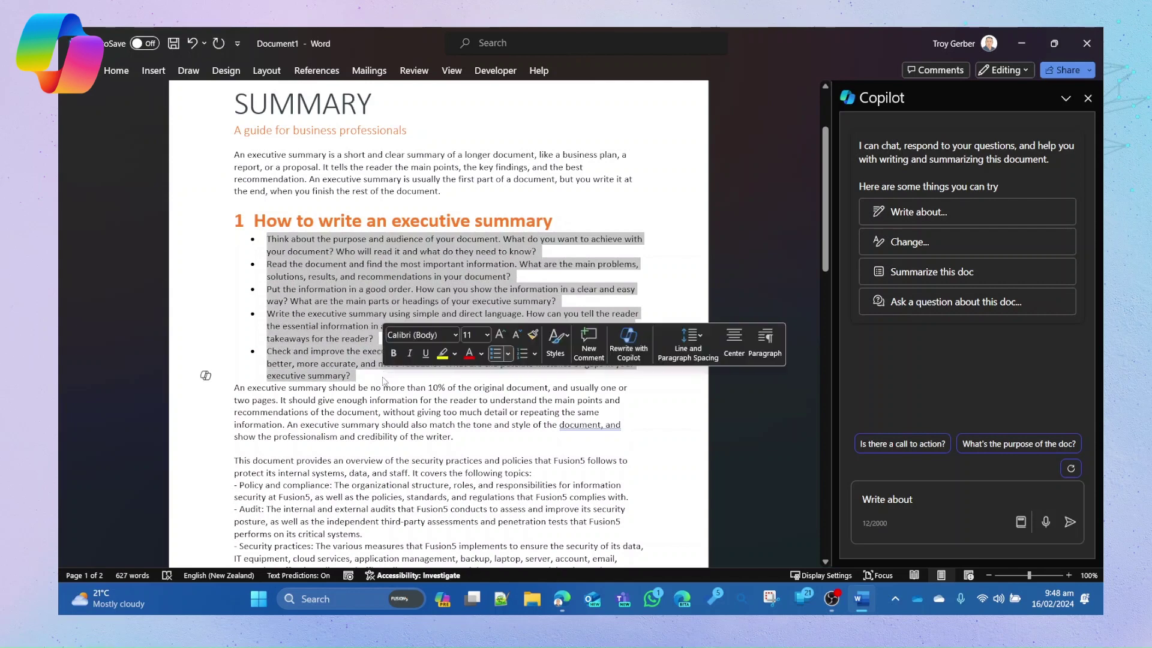
click(205, 375)
click(252, 398)
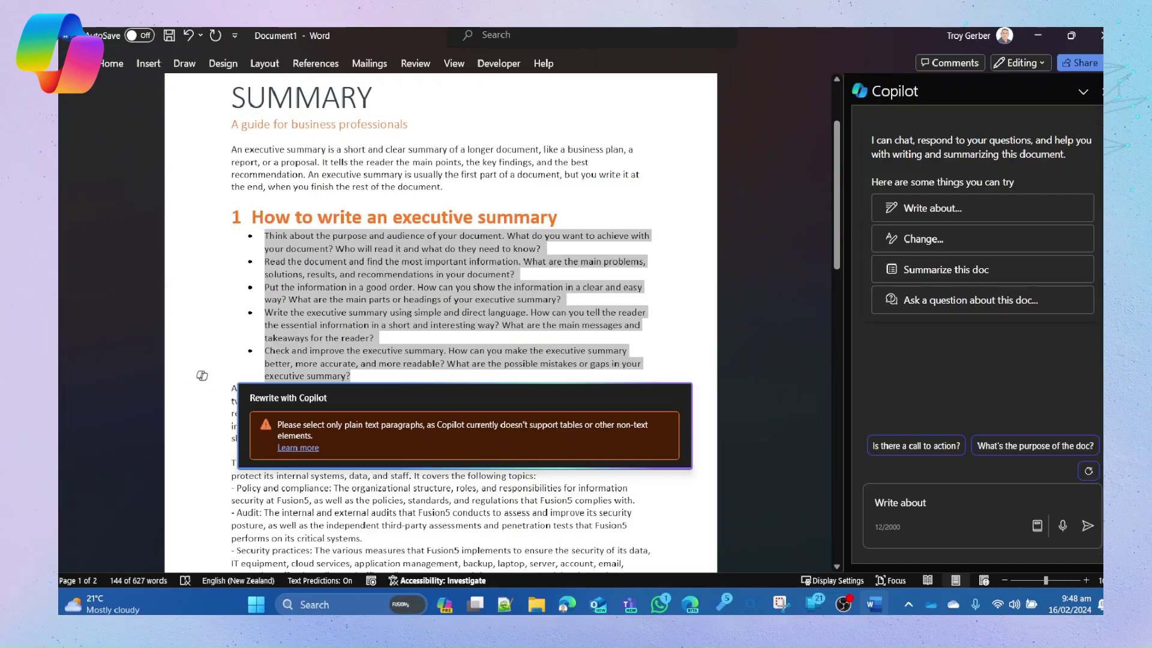
key(Escape)
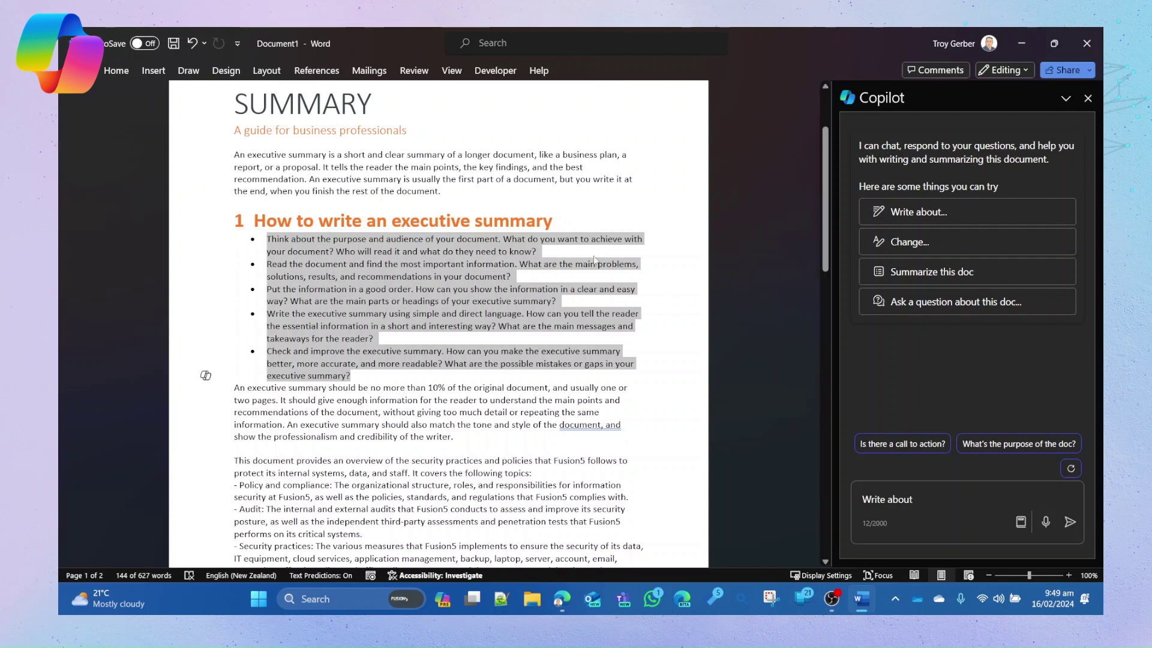
click(911, 243)
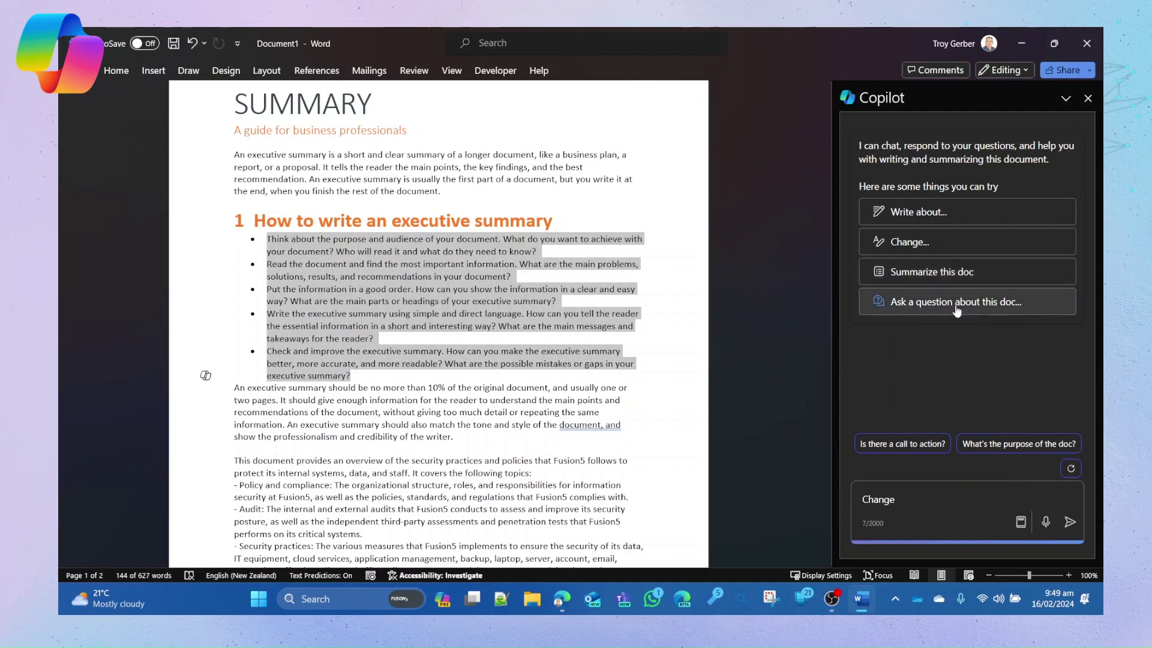
click(516, 240)
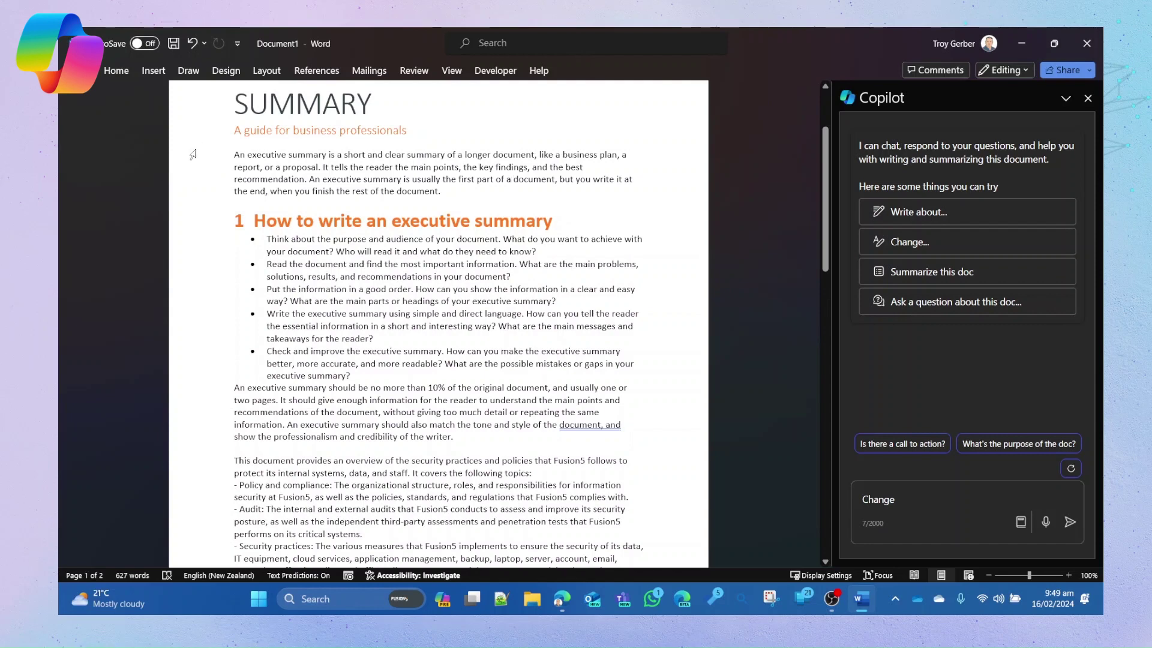
- Open the document about Ada Lovelace conceptualising AI and show the Copilot chat for it
click(84, 71)
click(265, 413)
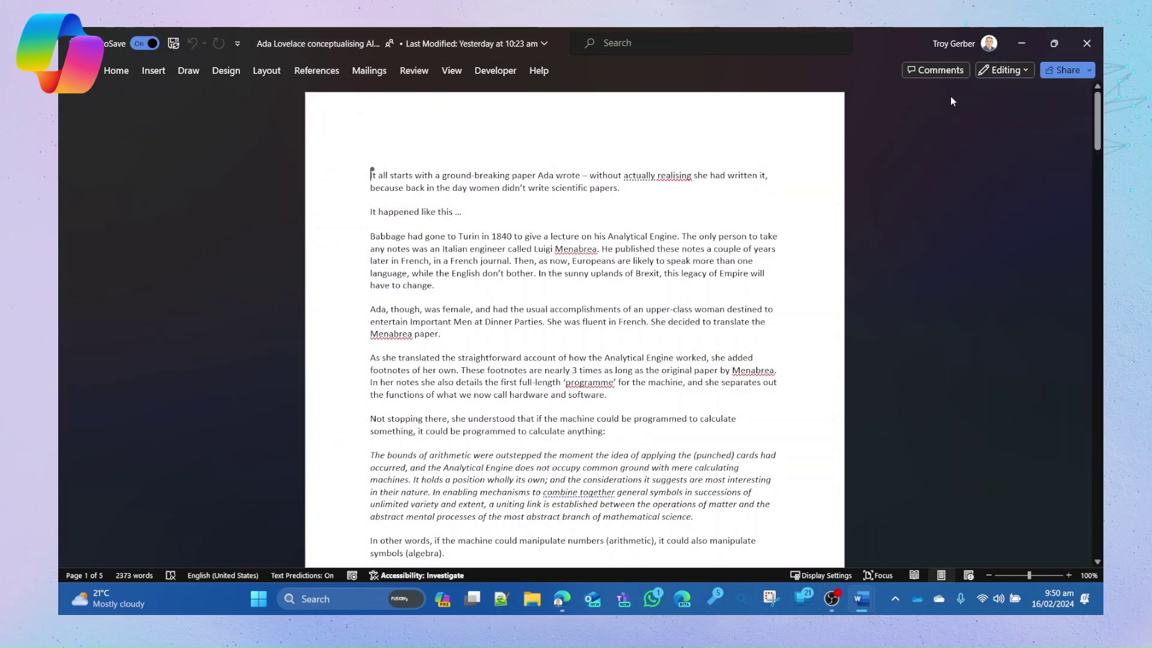
click(107, 74)
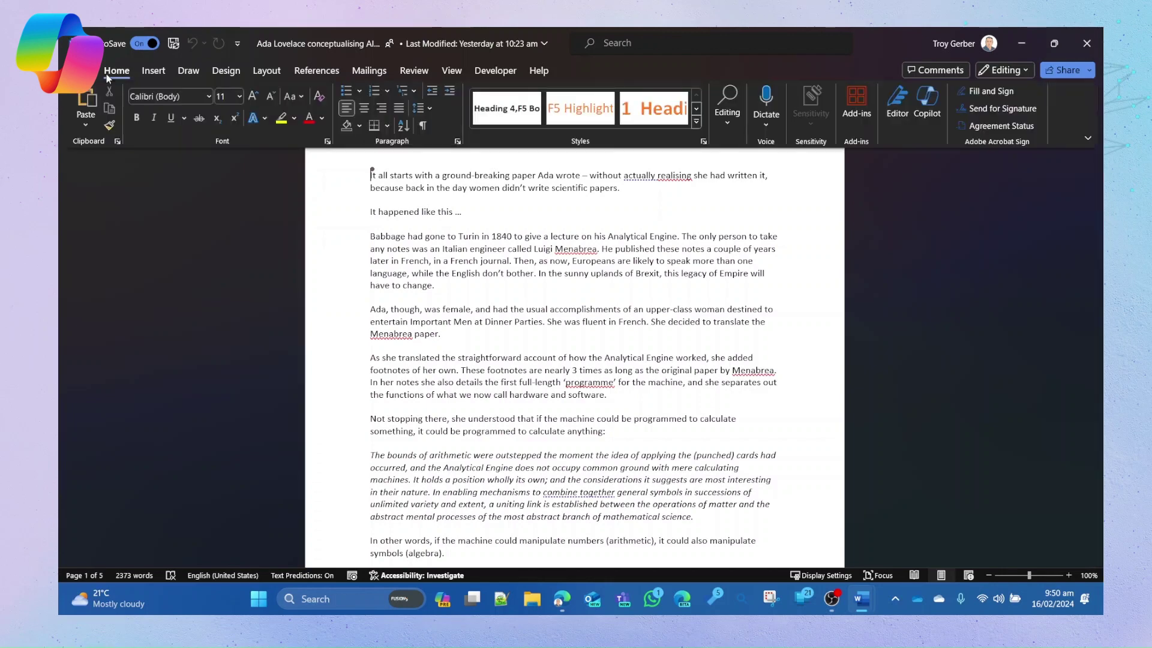
click(924, 108)
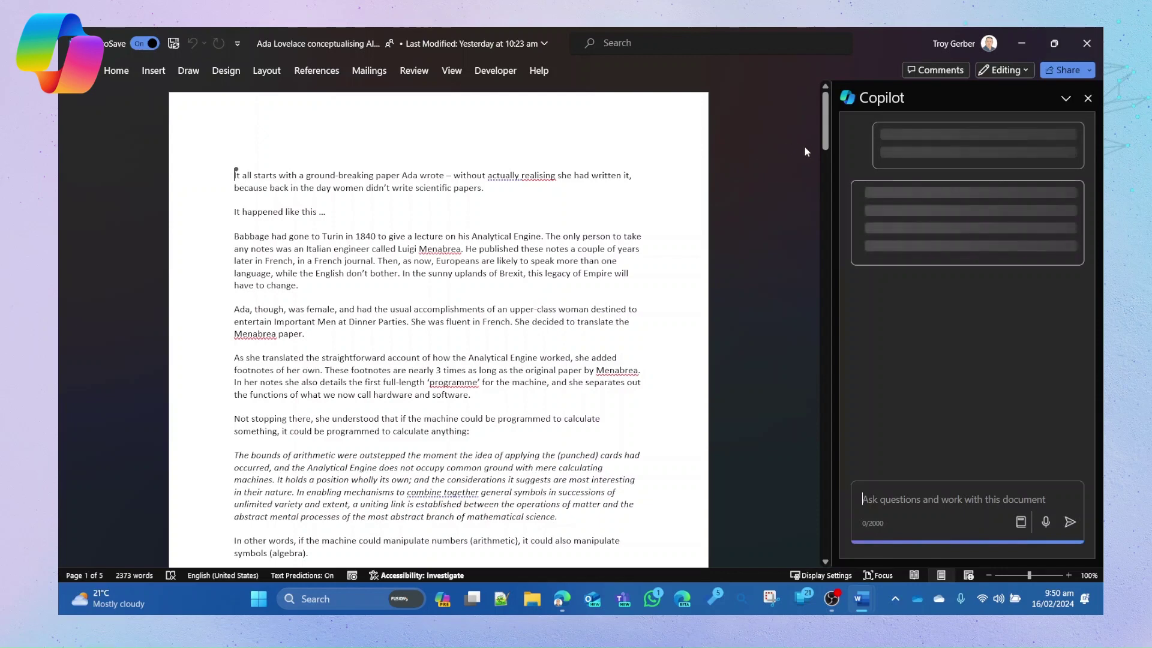
- Have Copilot summarize the Ada Lovelace document and expand the references listed under the summary
scroll(300, 235, down, 10)
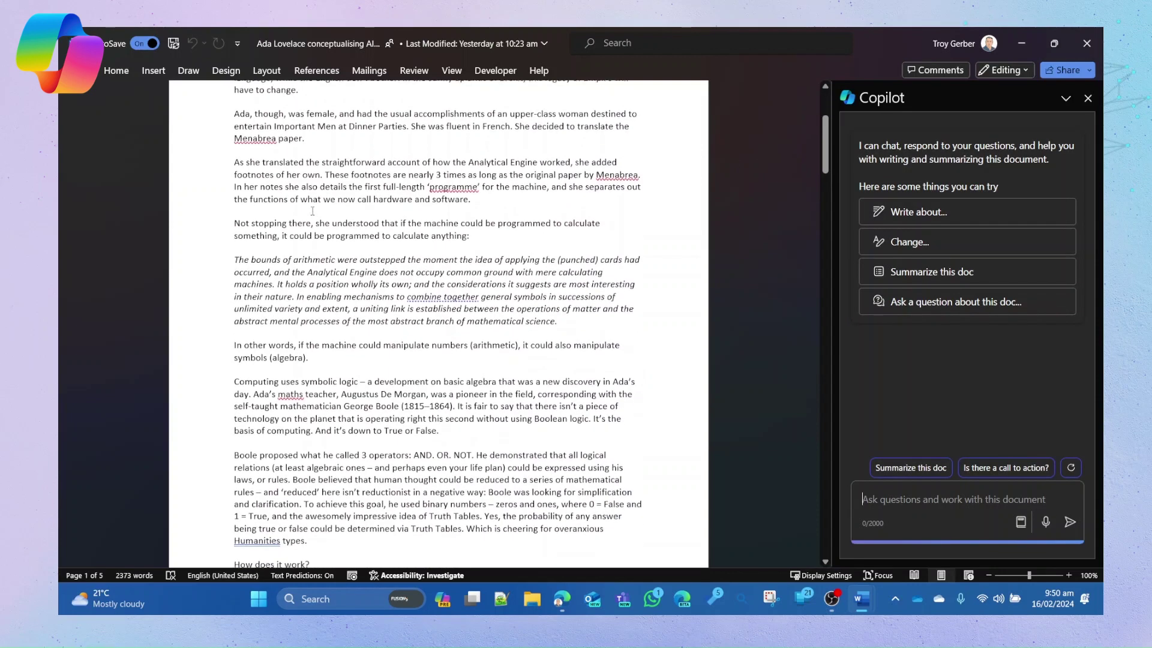
scroll(334, 242, down, 20)
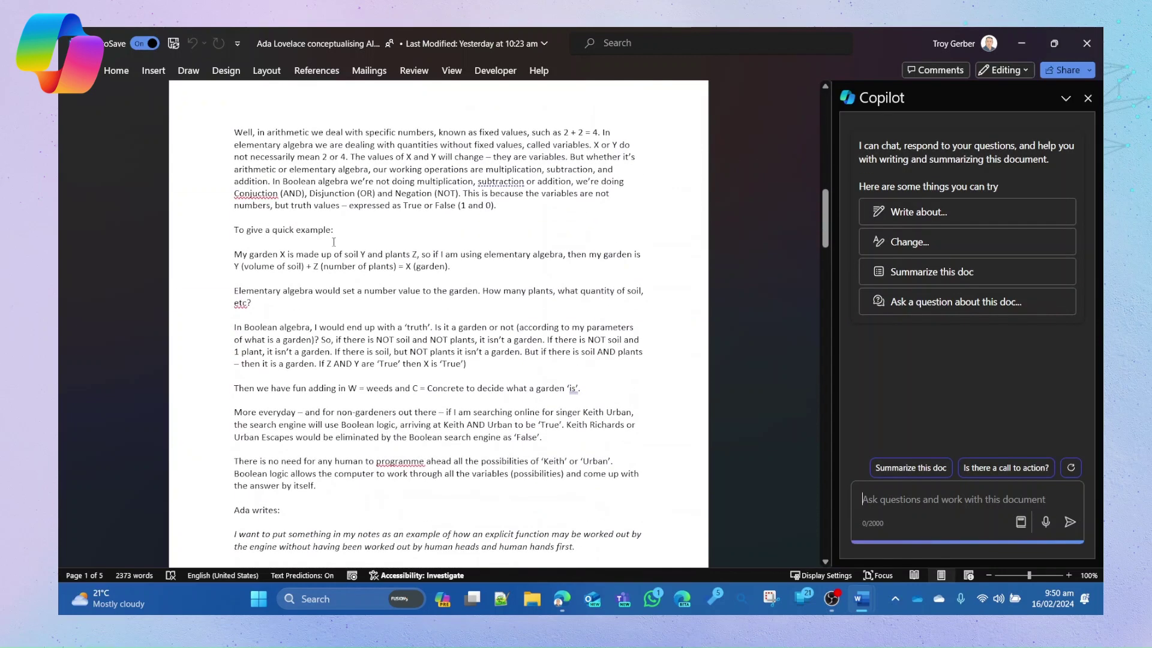
scroll(334, 242, up, 20)
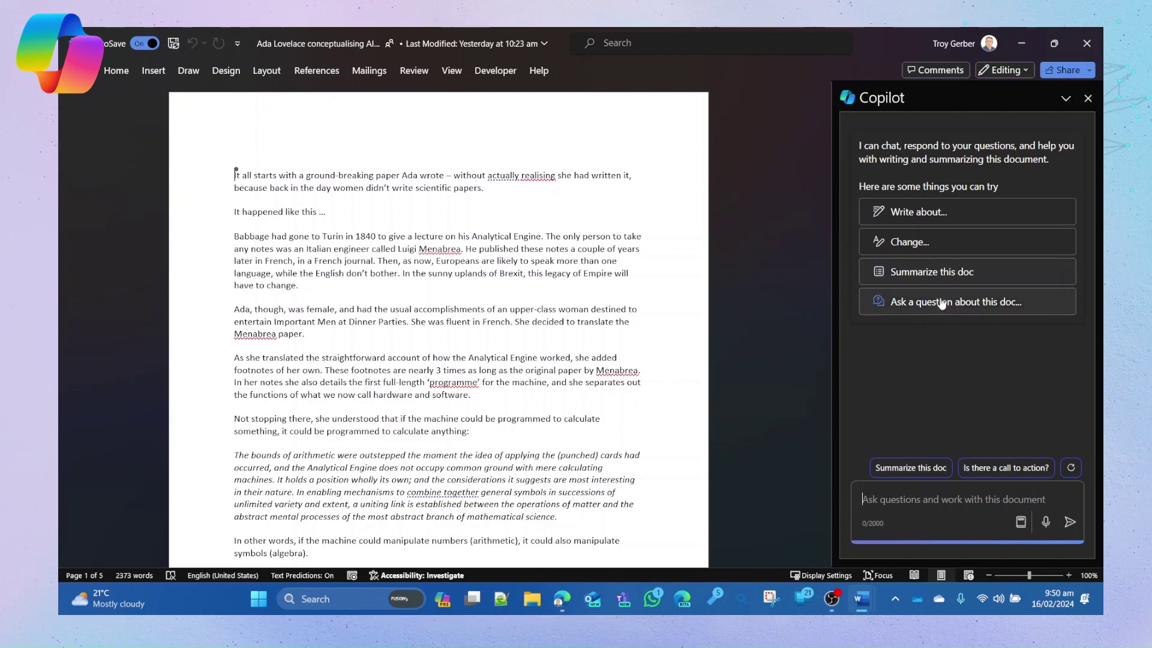
click(929, 274)
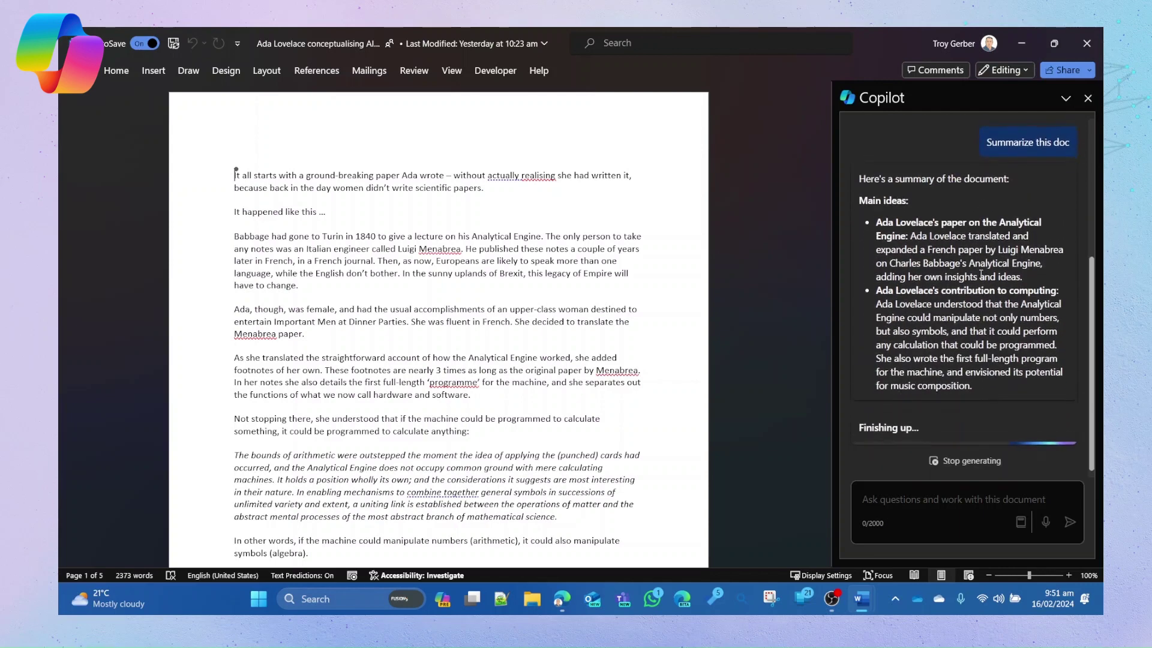
scroll(991, 193, up, 1)
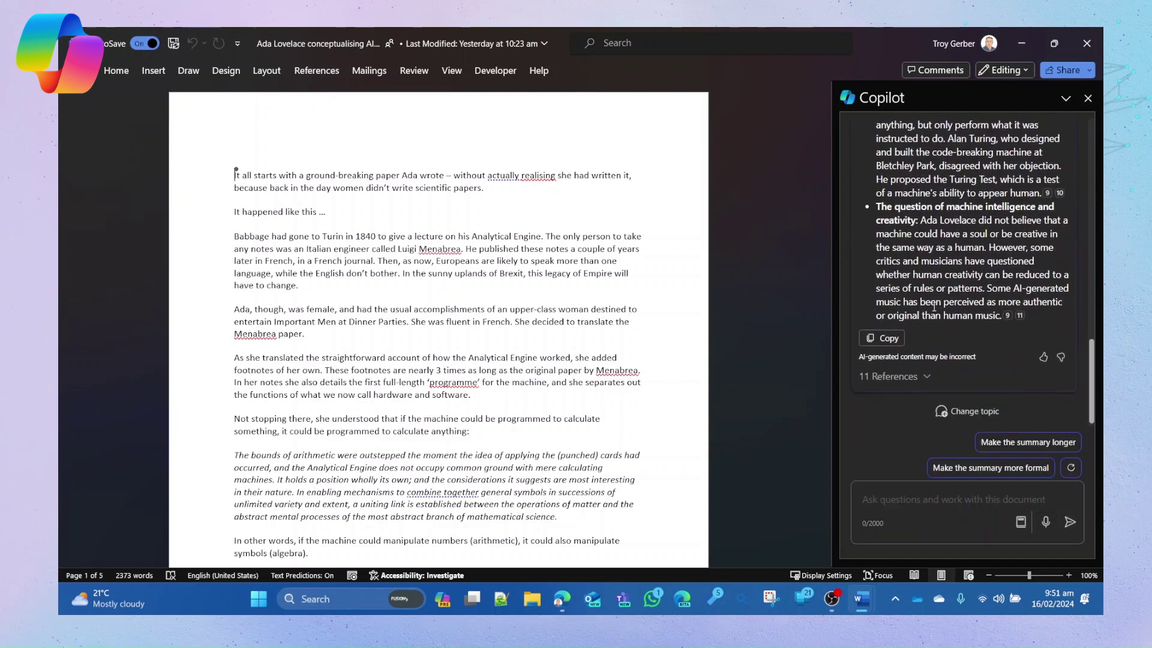
click(927, 377)
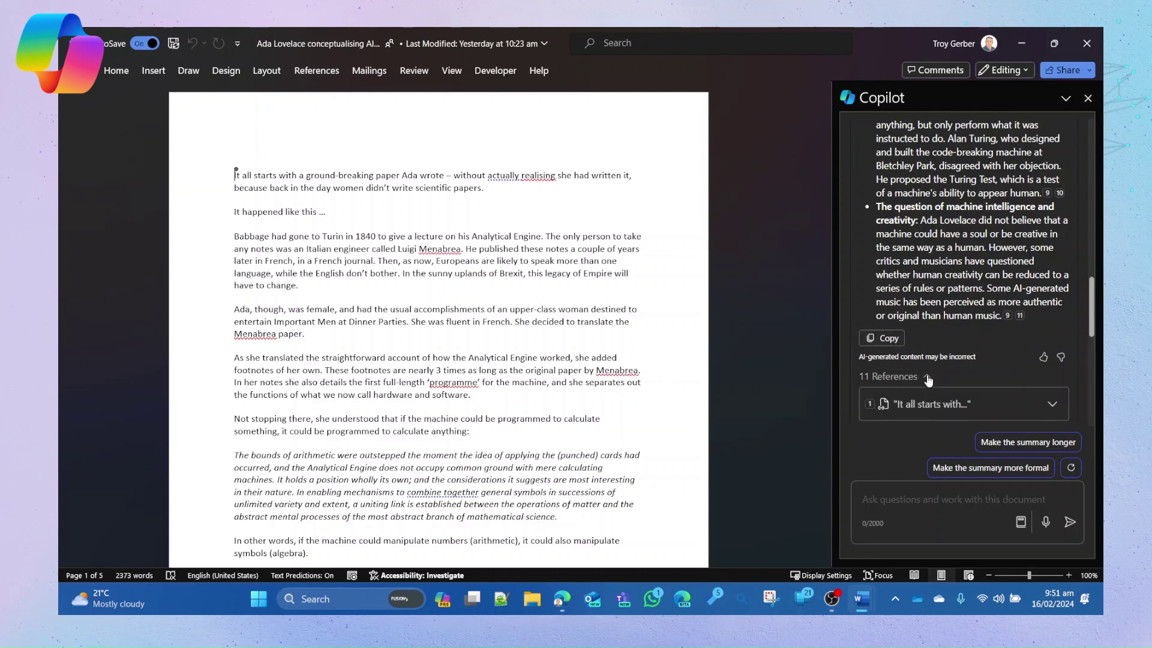
- Look through the references under the summary and follow the "Fun or not, to get..." one to its passage in the document
scroll(928, 381, down, 1)
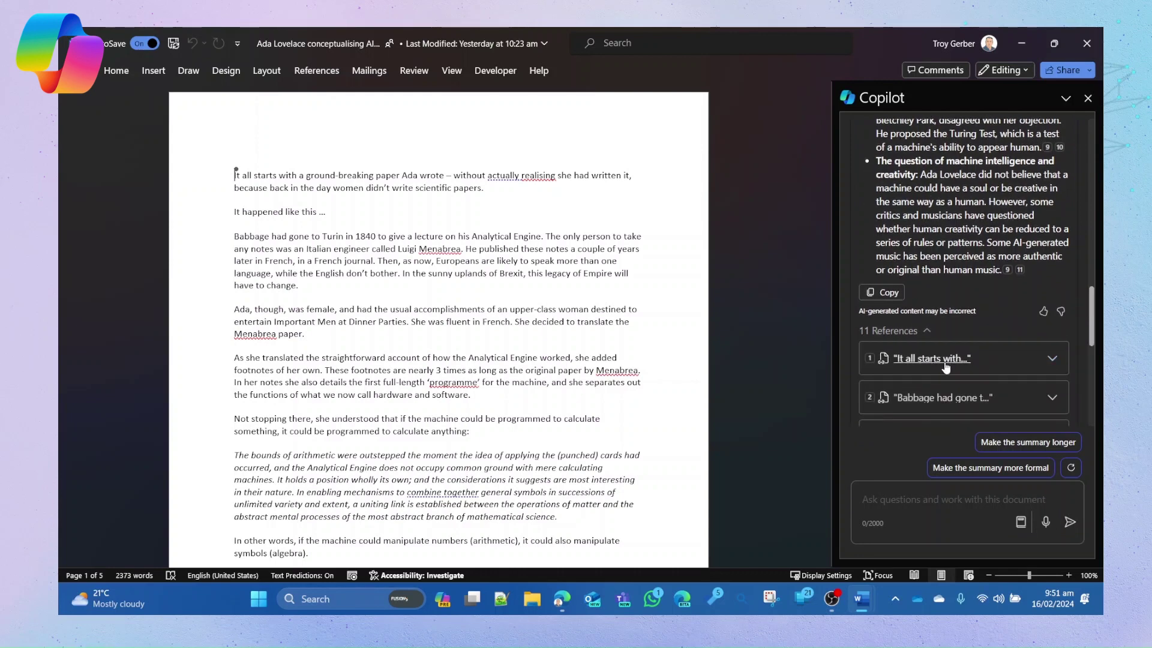
scroll(951, 365, down, 2)
scroll(941, 345, down, 5)
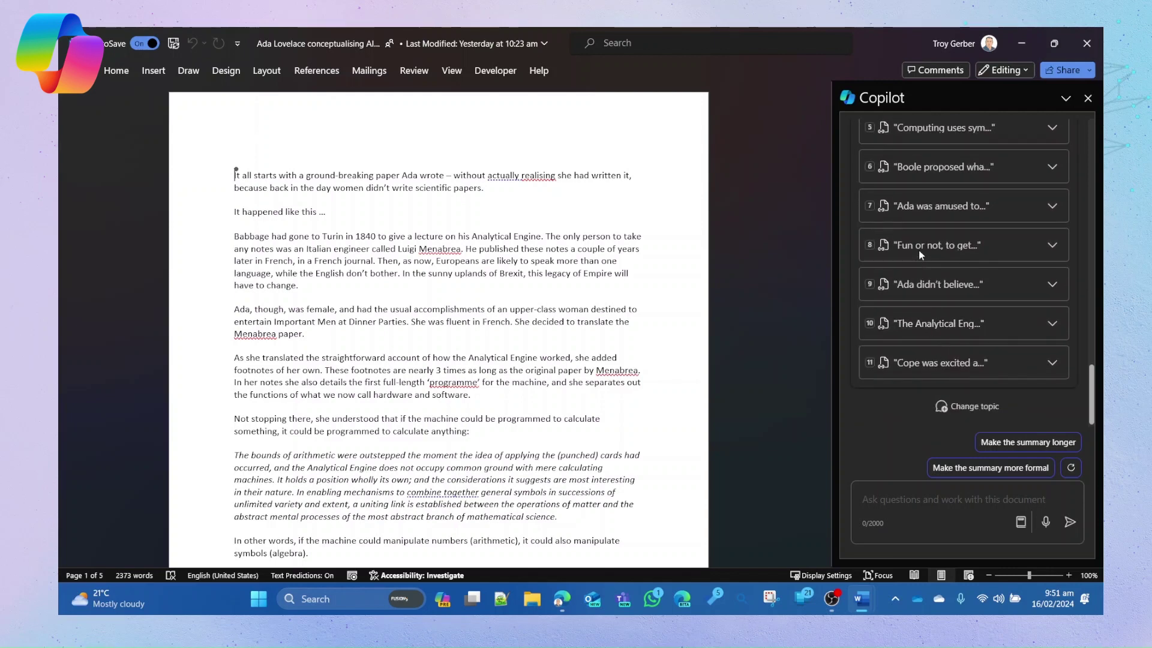
click(921, 247)
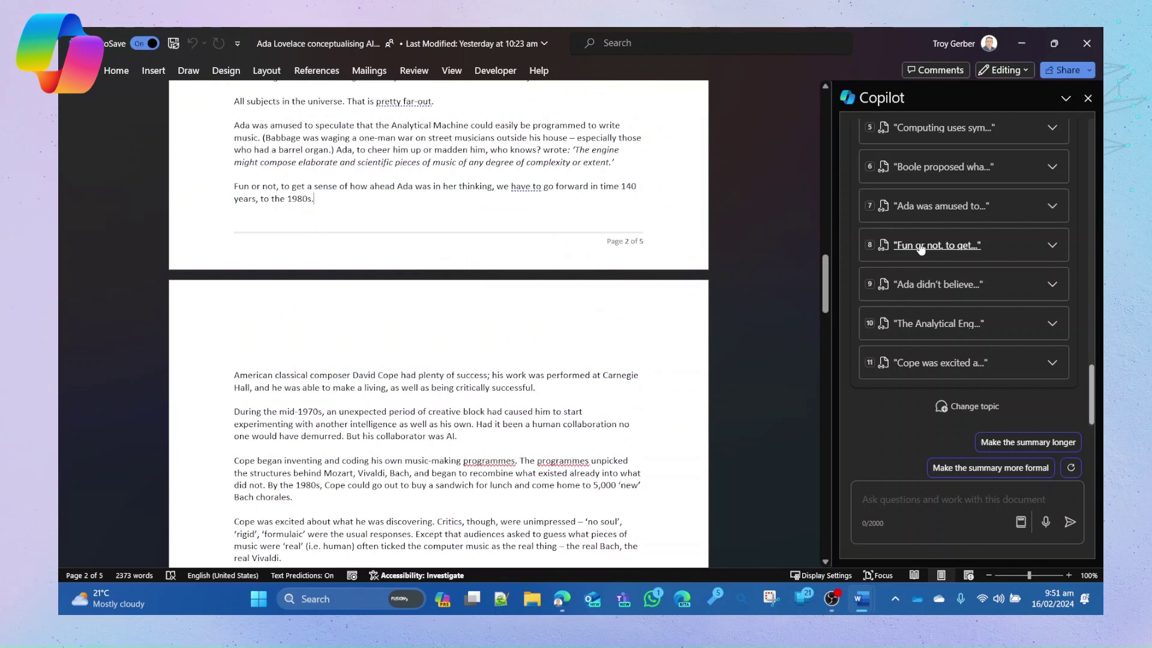
scroll(924, 250, up, 8)
scroll(929, 249, down, 4)
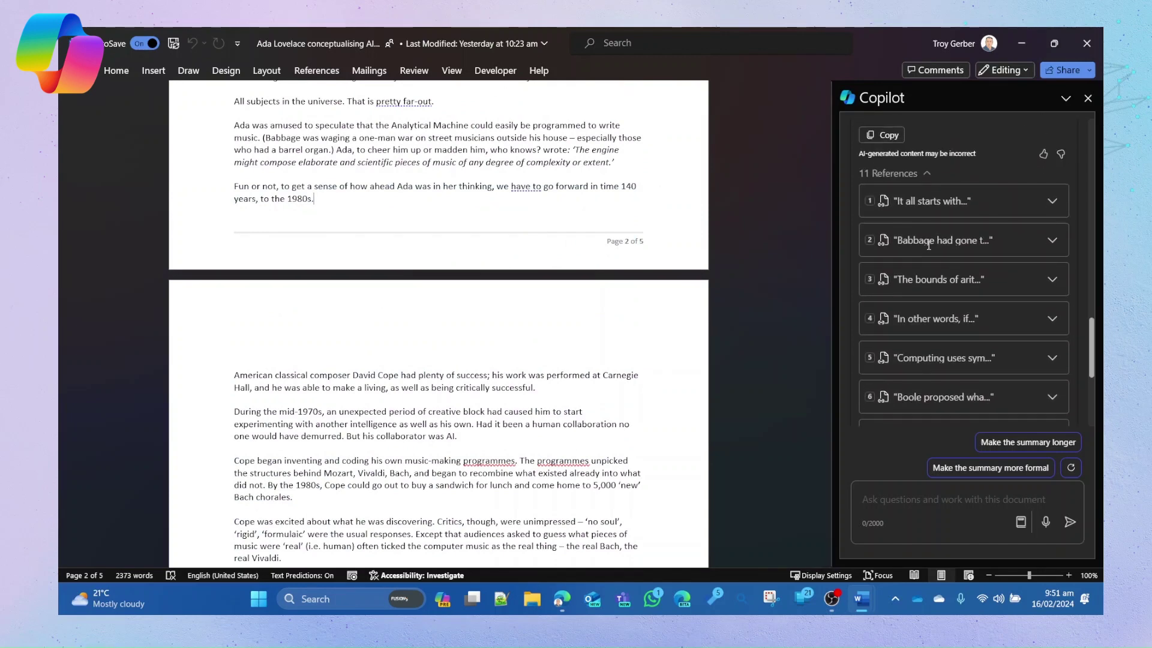
scroll(929, 250, up, 6)
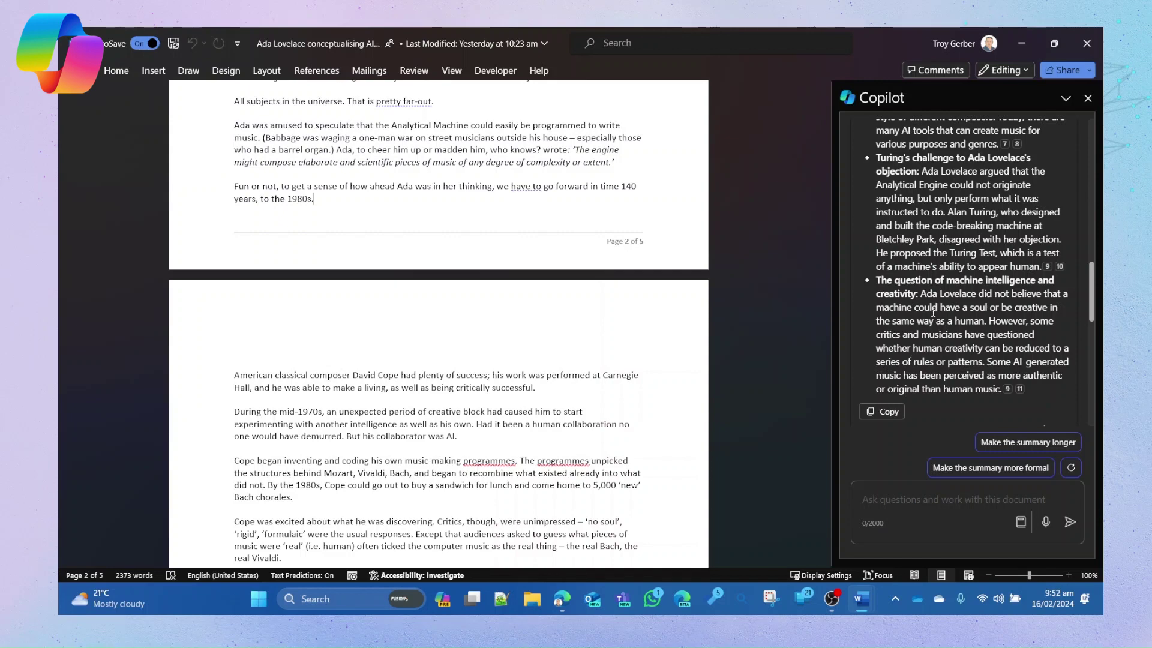
scroll(923, 280, up, 15)
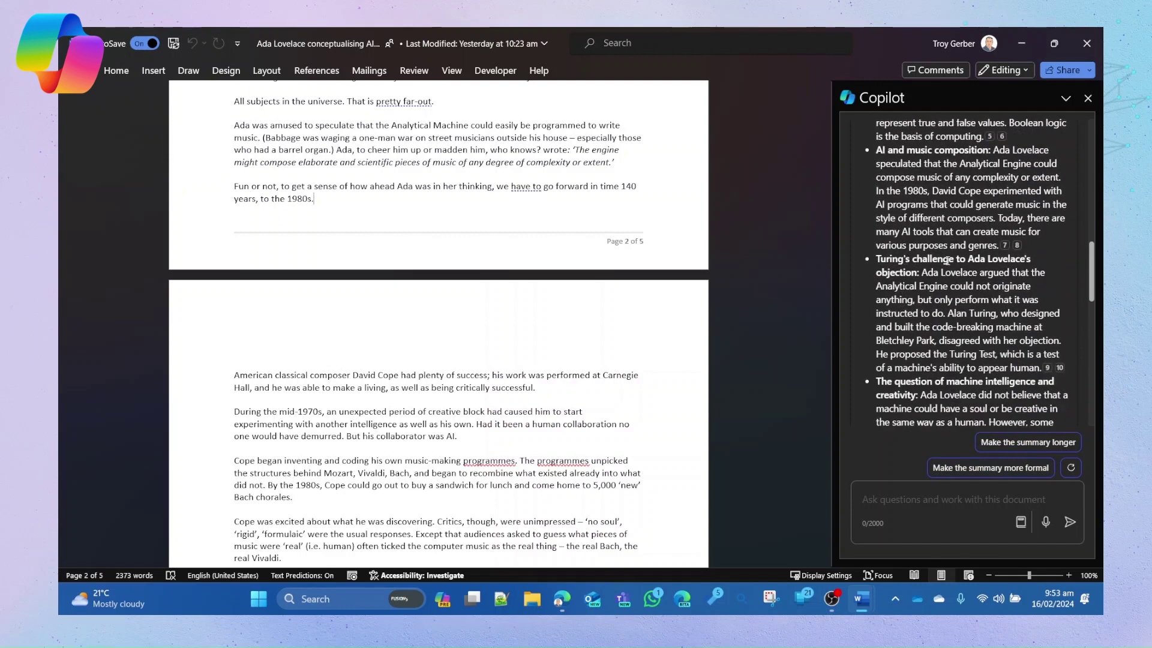
- Ask Copilot a question about the document: "Tell me what turing had to say about ada;s perspectuive and if he agreed with her."
scroll(911, 271, up, 5)
scroll(911, 271, up, 5)
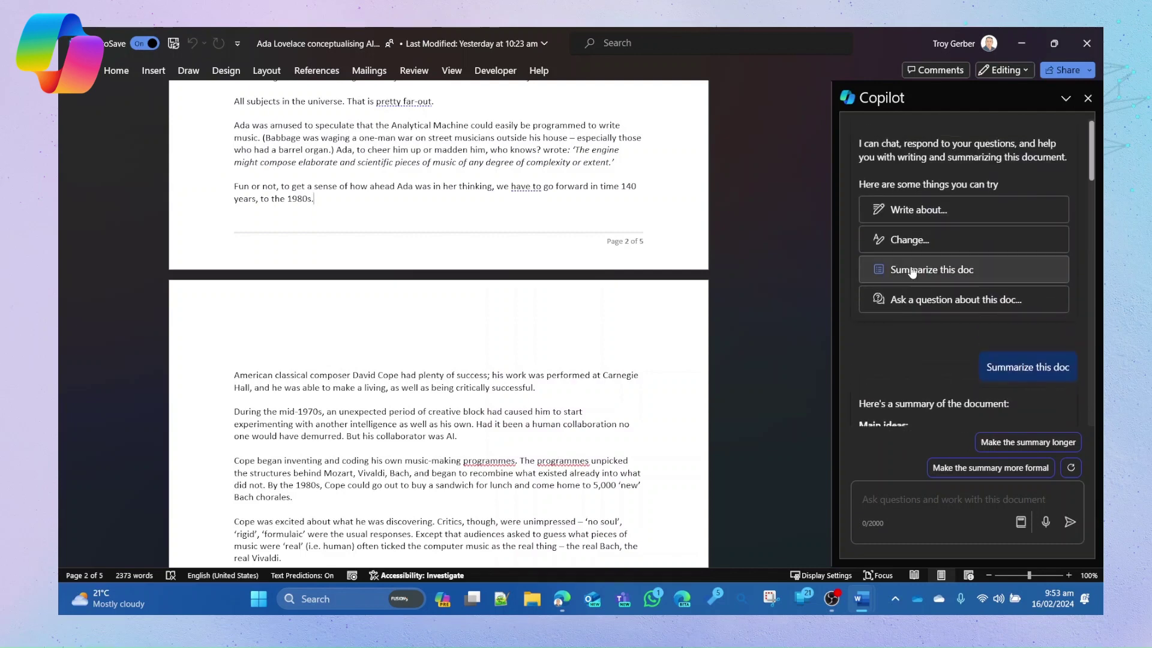
click(929, 303)
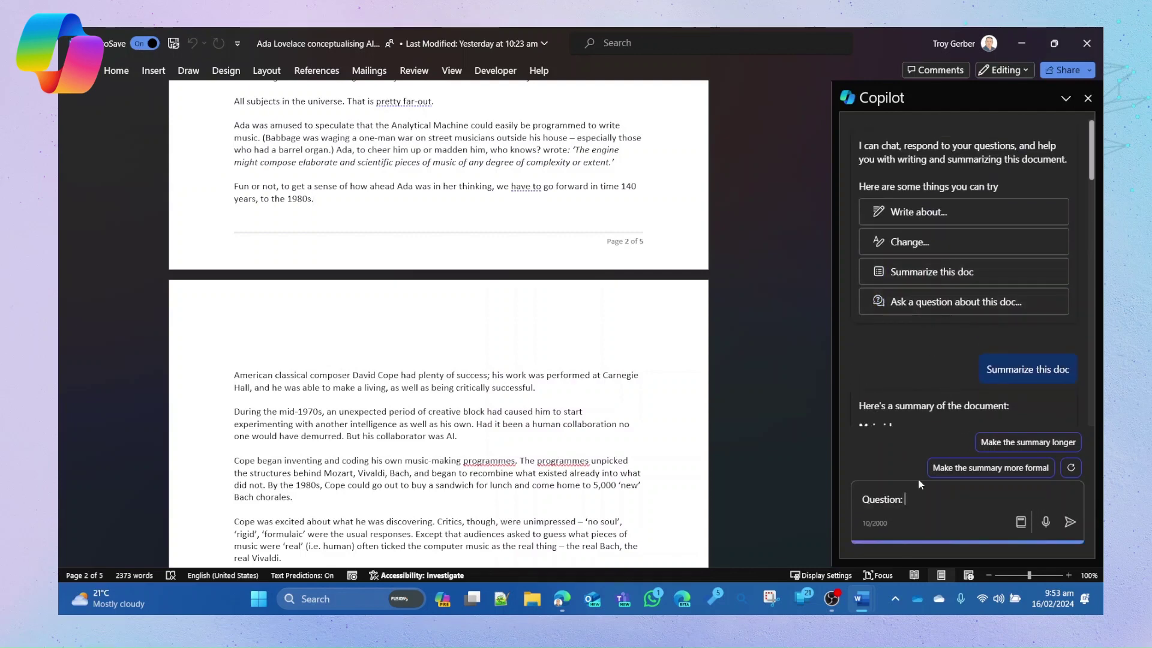
text(Tell me what turing had to say a)
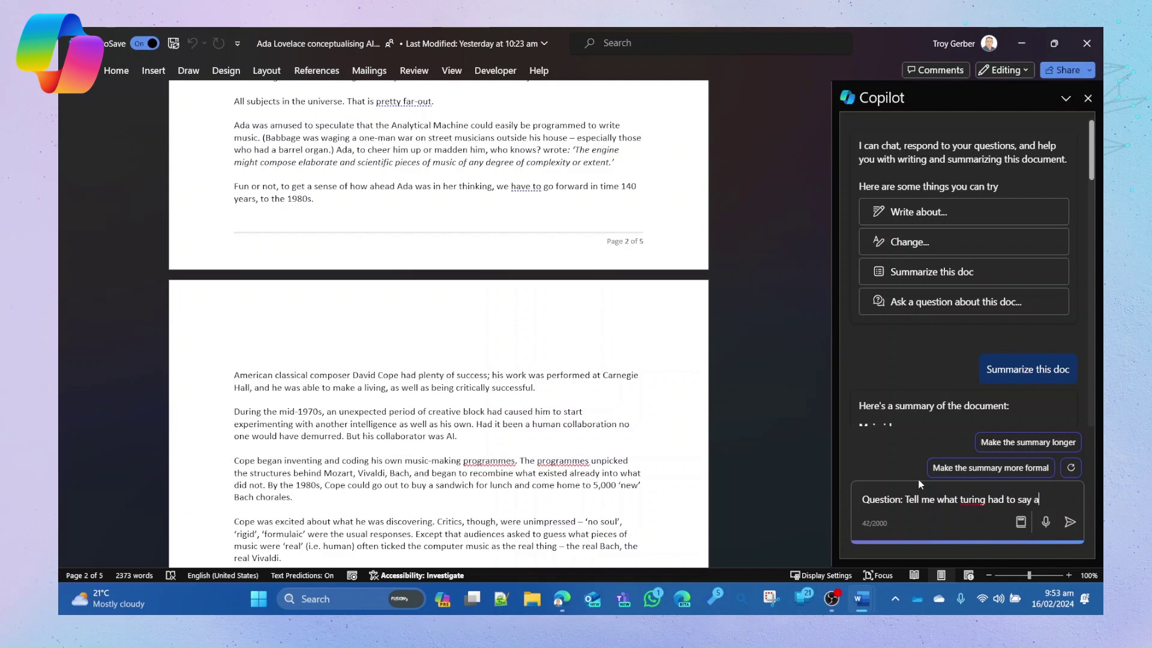
text(bout ada)
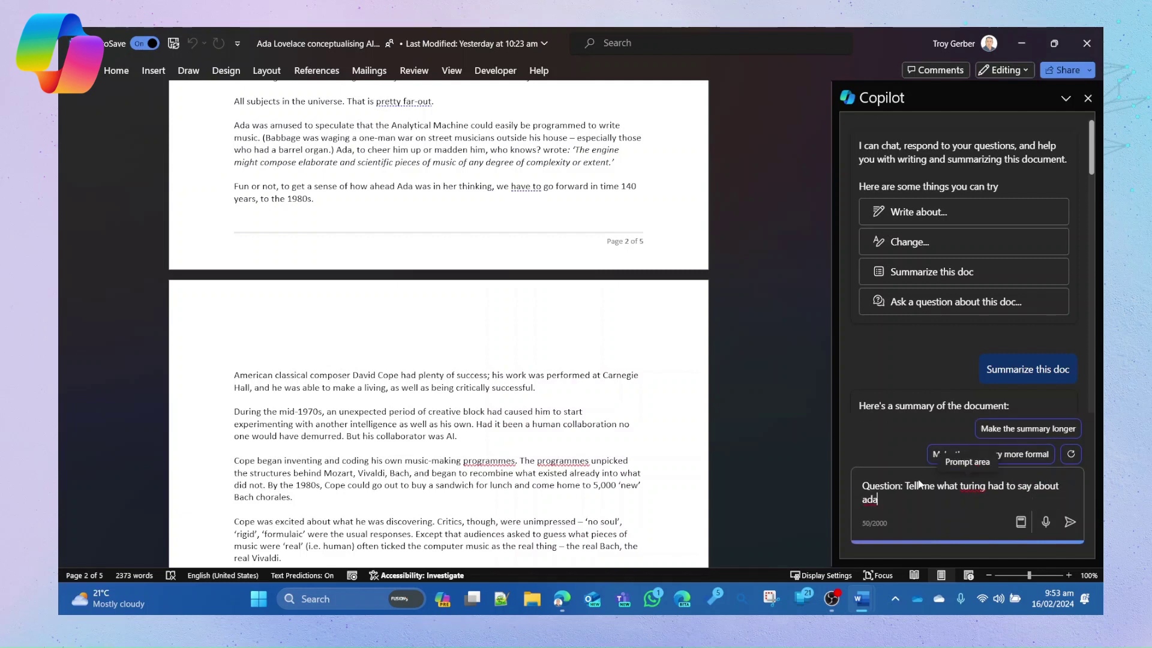
text(;s )
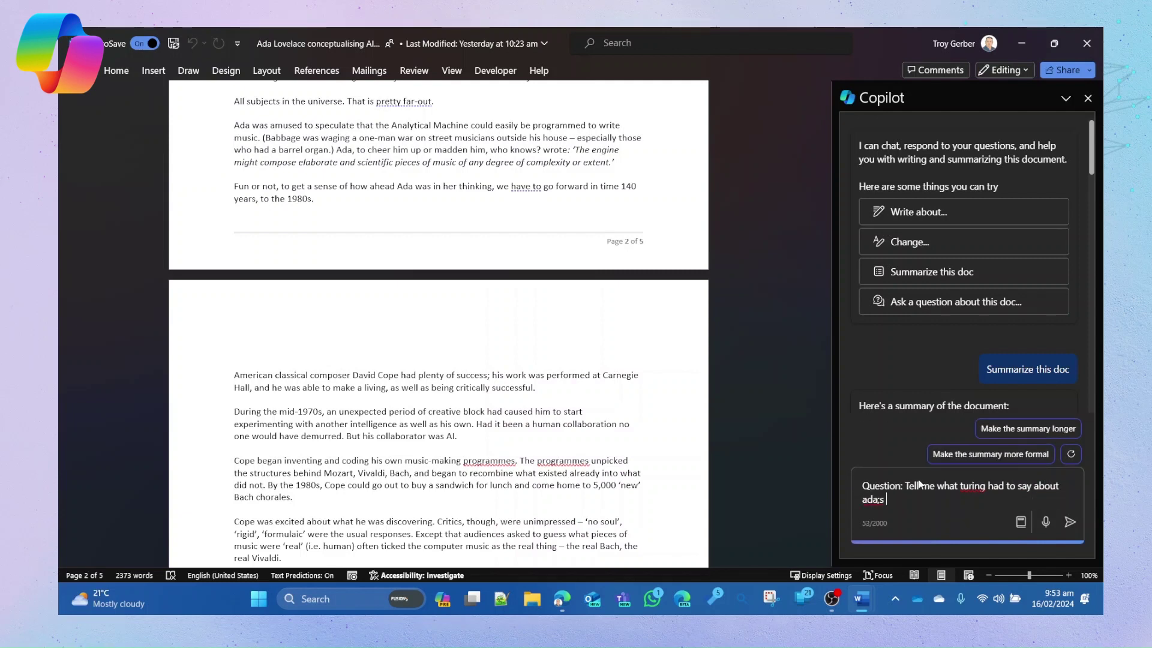
text(perspectuive and)
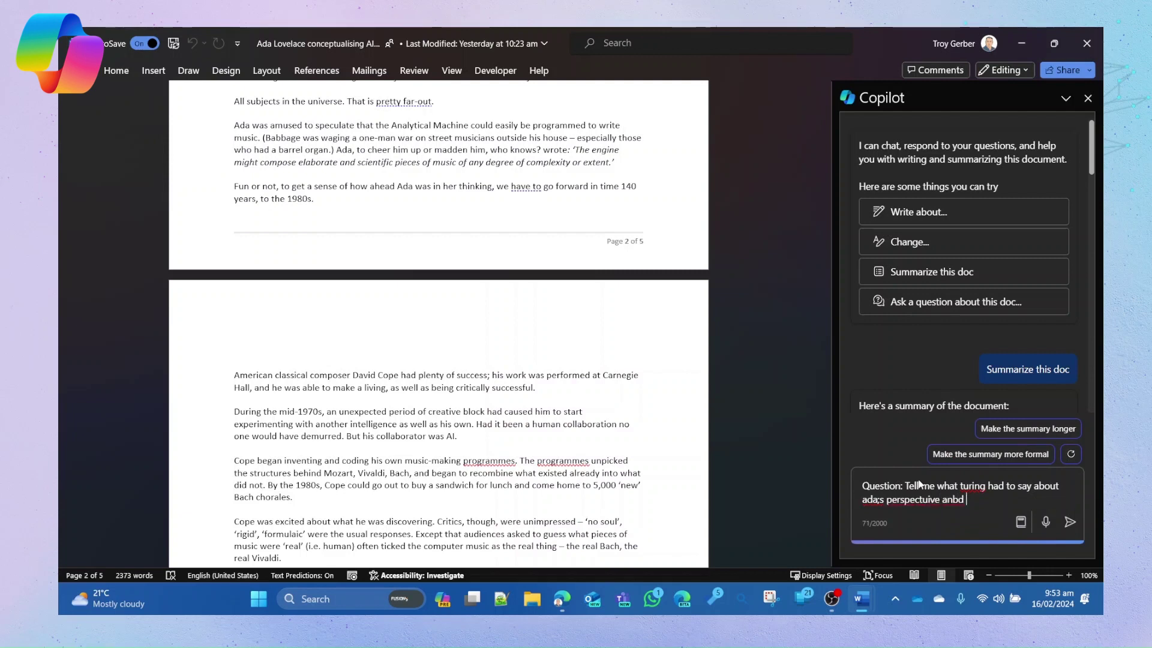
text( if he agreed with her.)
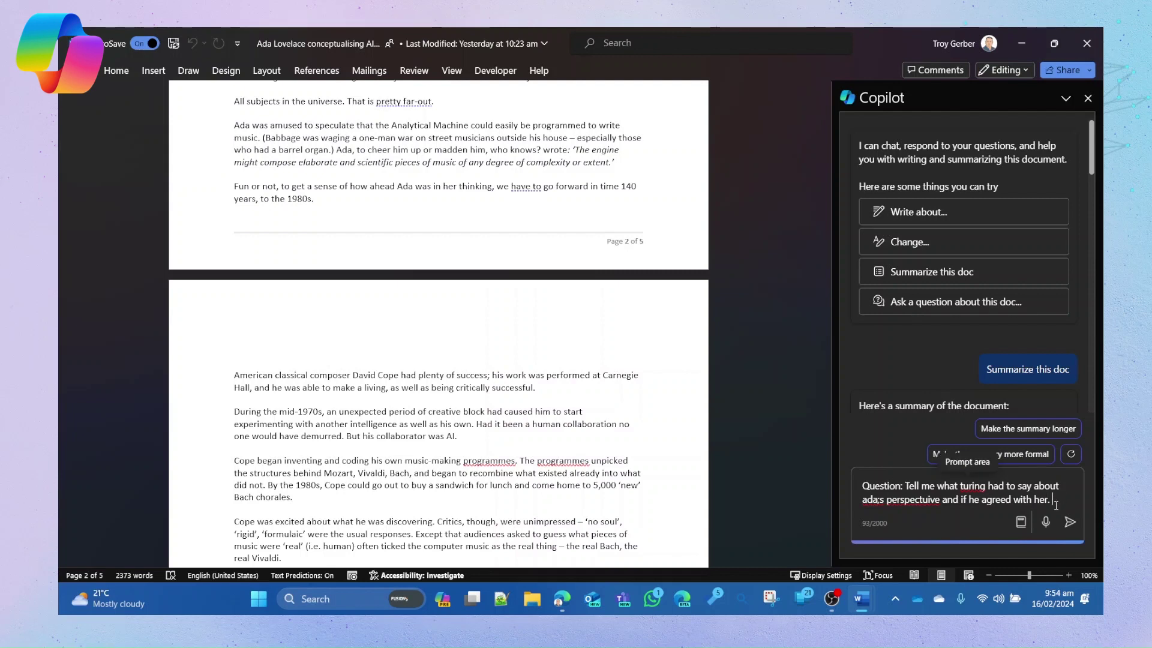
click(1071, 523)
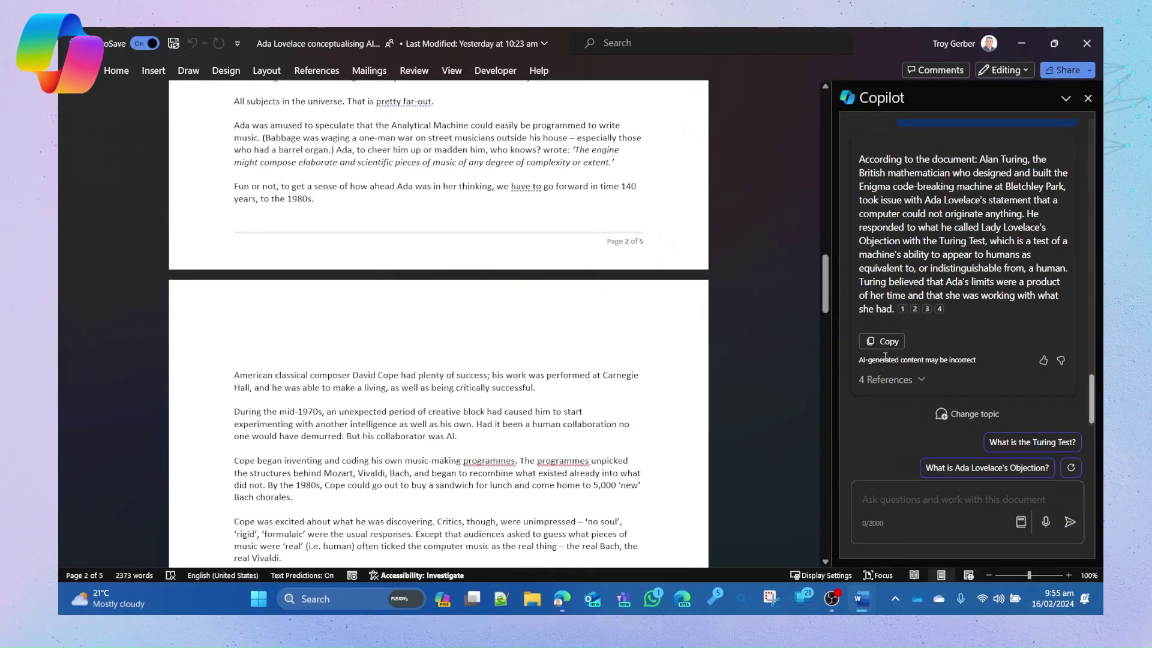
- Follow the numbered citations under Copilot's answer about Turing to their source passages in the document
mouse_move(927, 311)
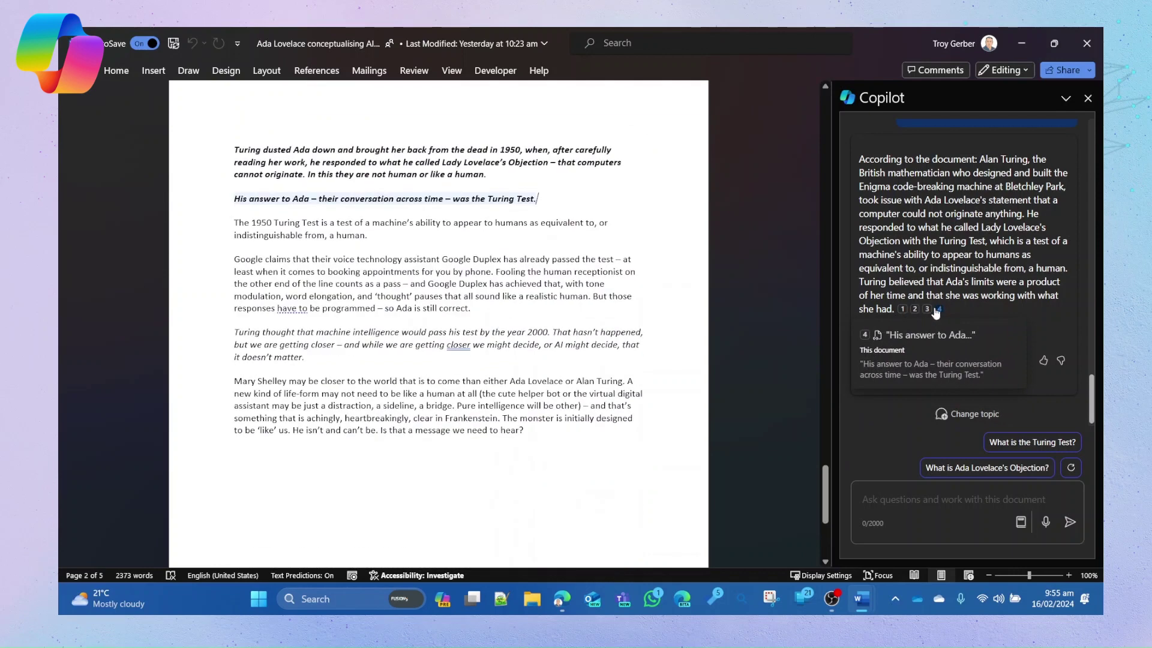
click(928, 309)
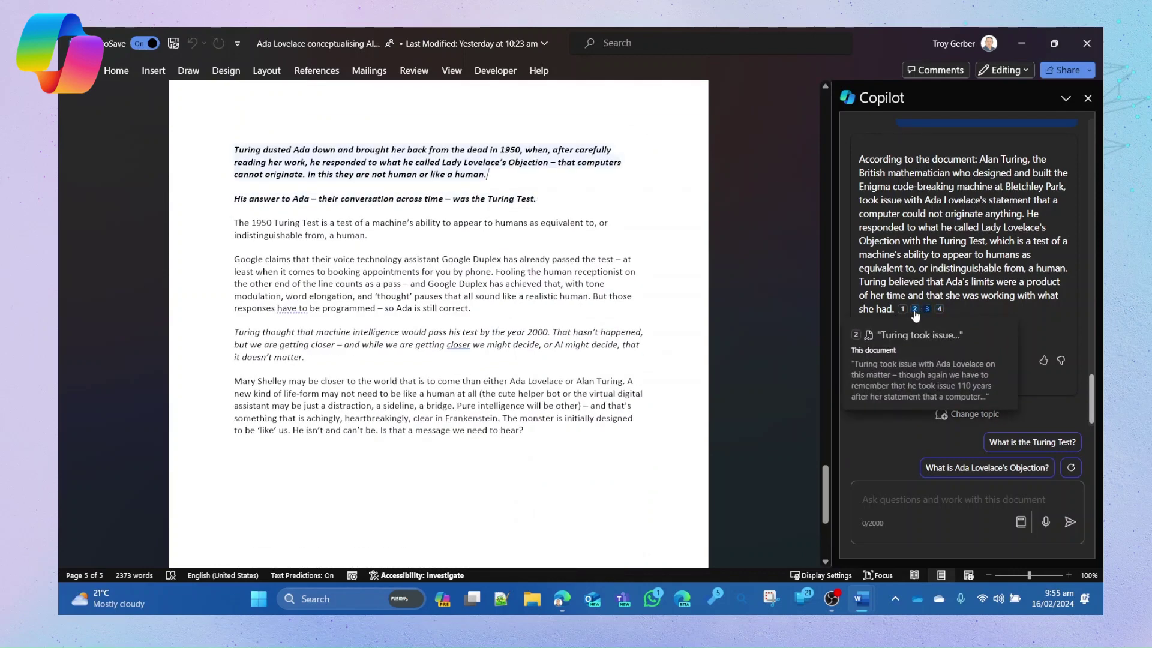
click(905, 310)
click(905, 310)
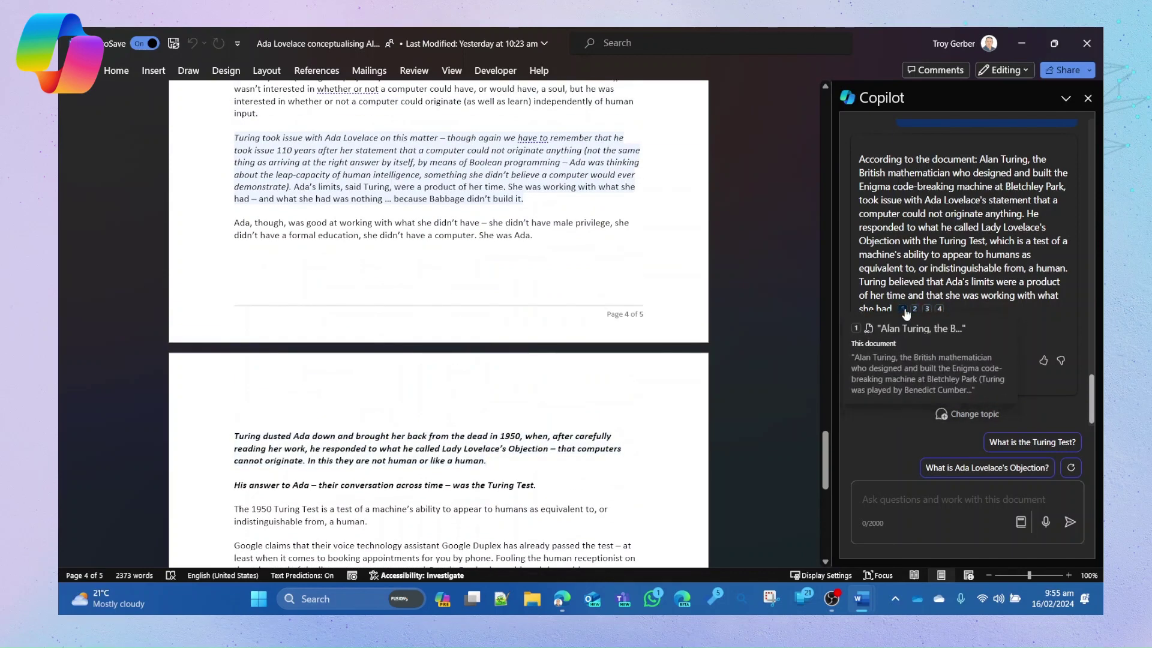
scroll(905, 292, up, 1)
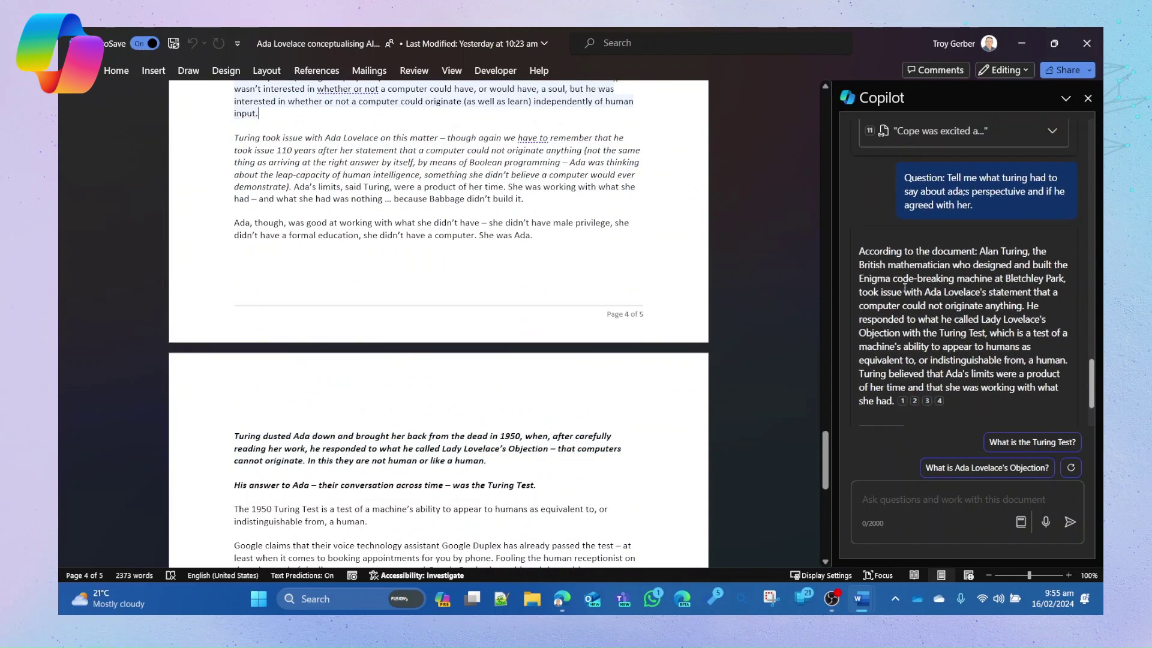
scroll(907, 283, down, 1)
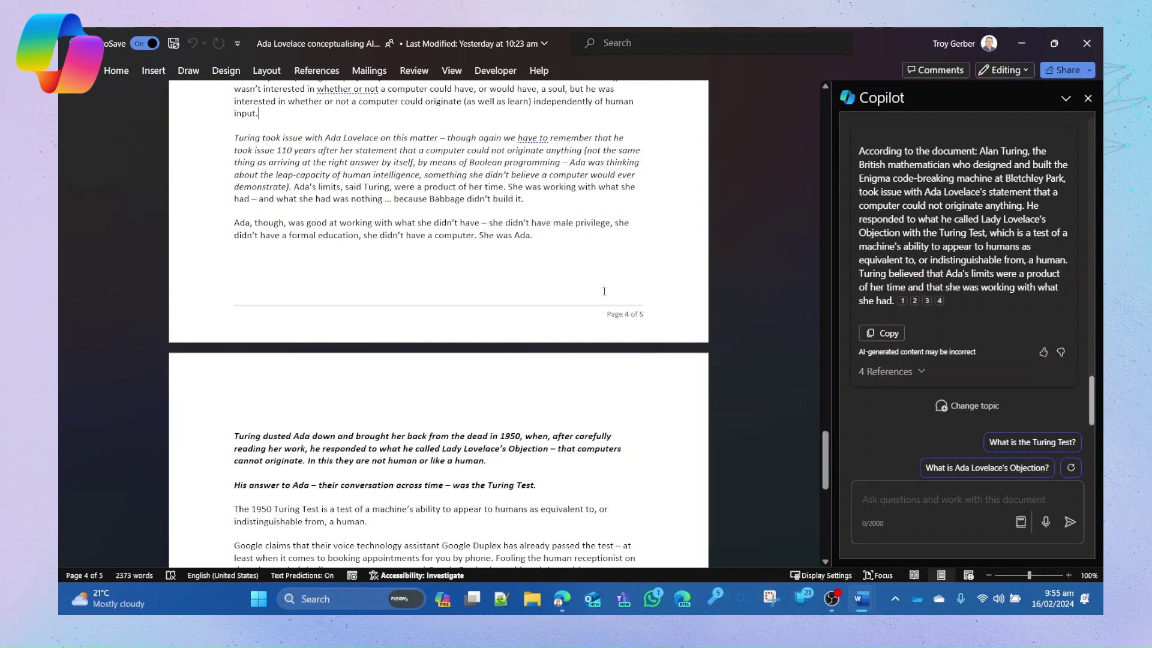
- Close the Ada Lovelace document and go back to the executive summary document
scroll(547, 255, up, 15)
scroll(547, 254, up, 15)
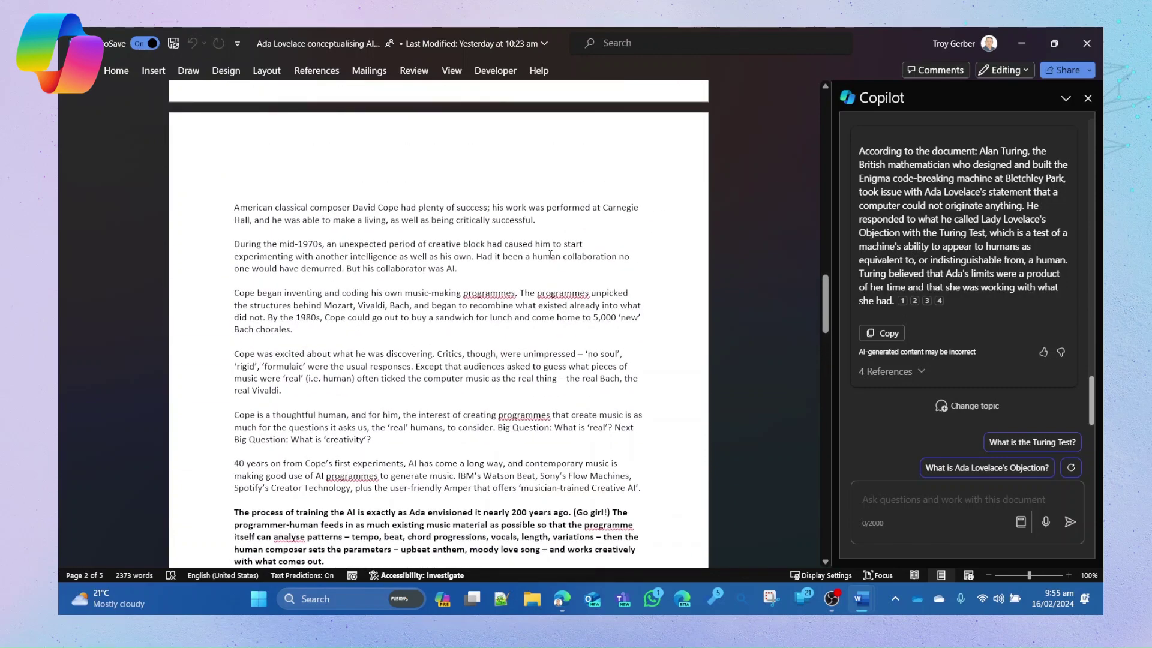
drag(826, 300, 798, 116)
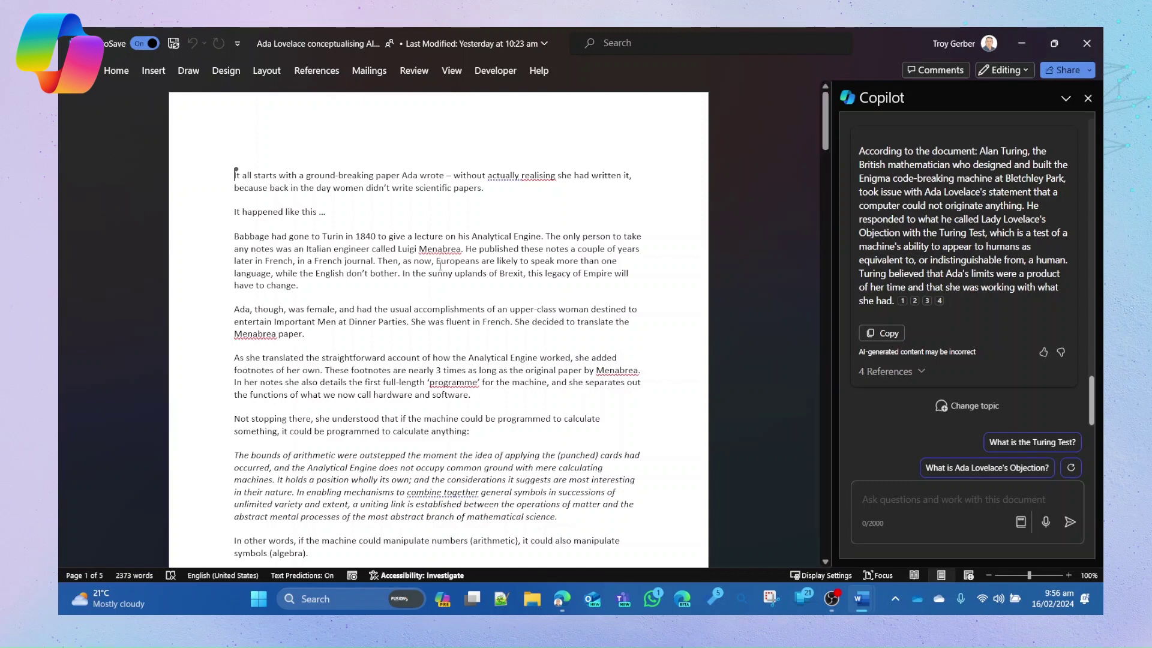
click(1089, 45)
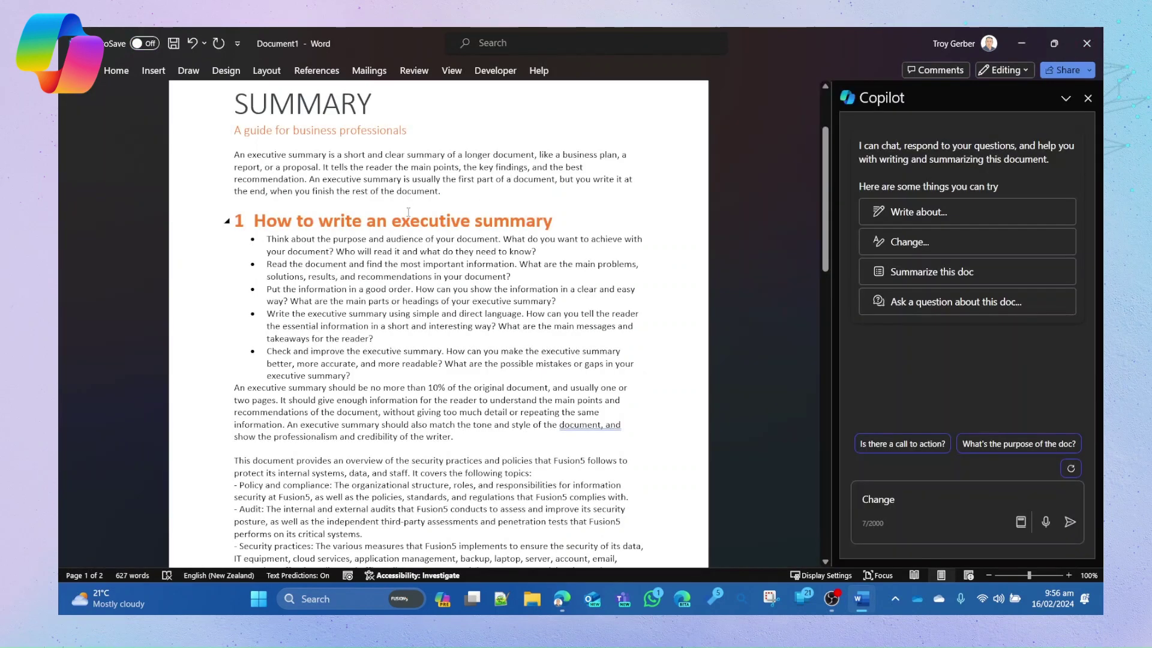
- Delete all the body text of the executive summary document to leave a blank page
scroll(407, 330, up, 3)
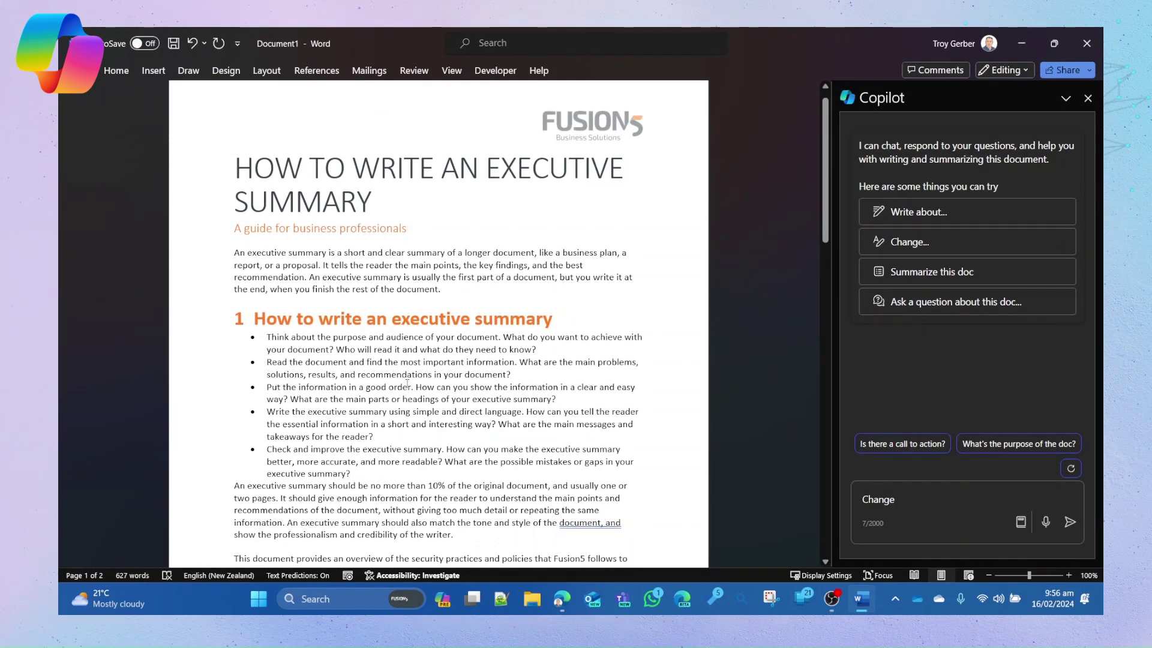
key(ctrl+a)
key(Delete)
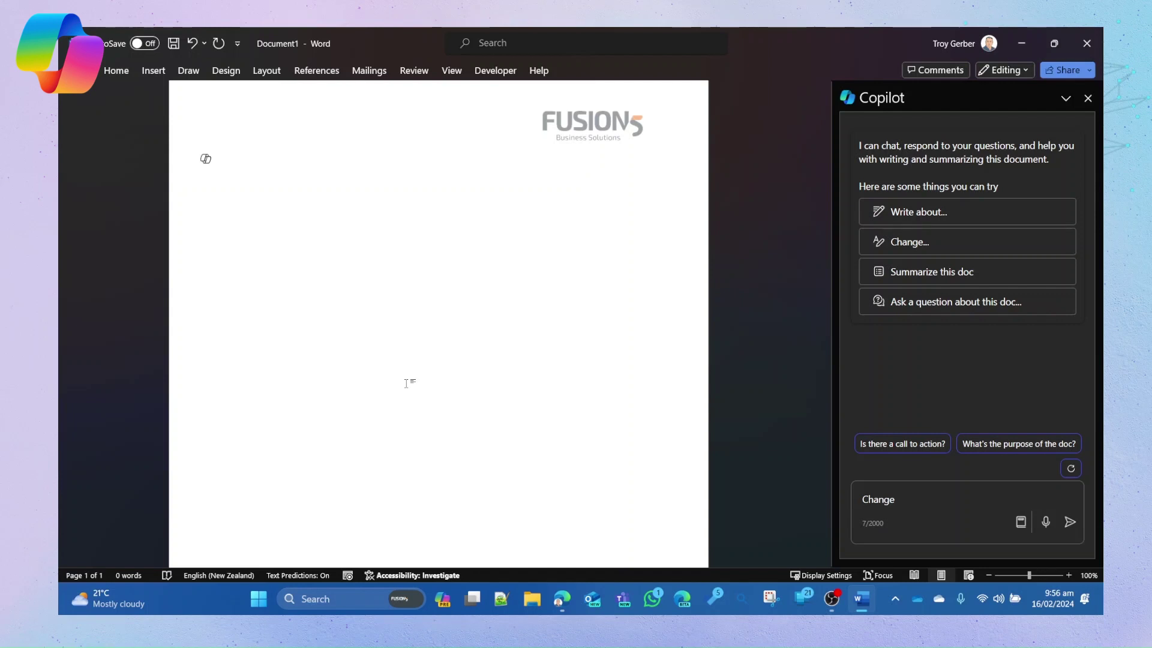
- Copy the "Just create the structure, except for the change manangement part..." line from Notepad++ into a new Draft with Copilot prompt in Word
click(501, 601)
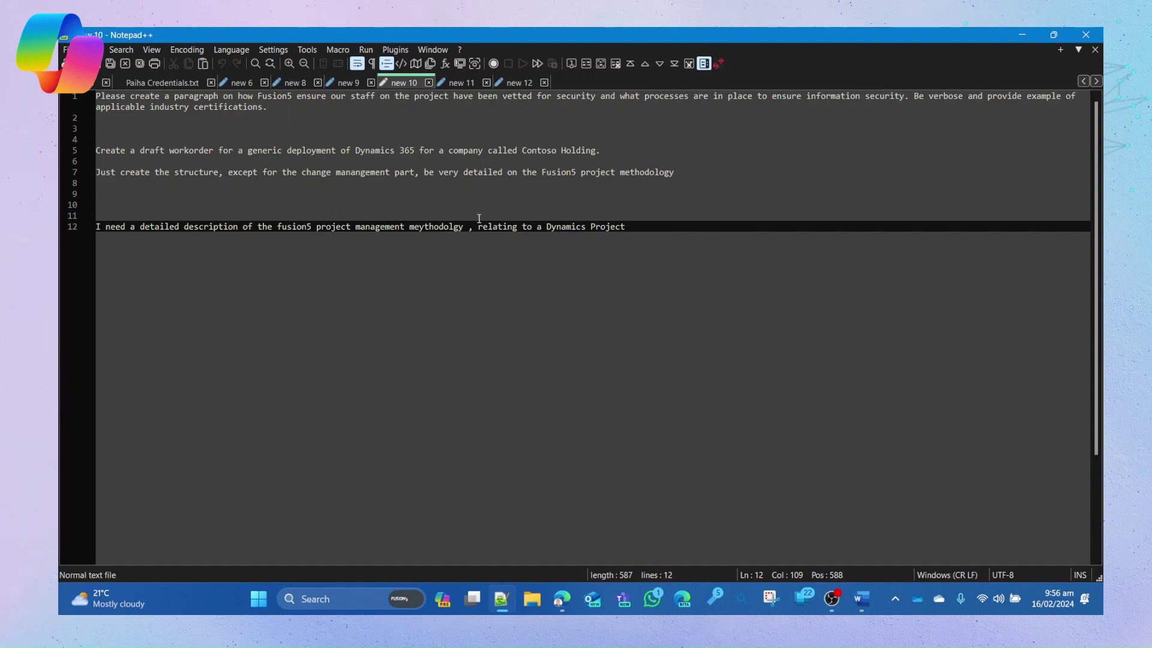
drag(628, 227, 96, 225)
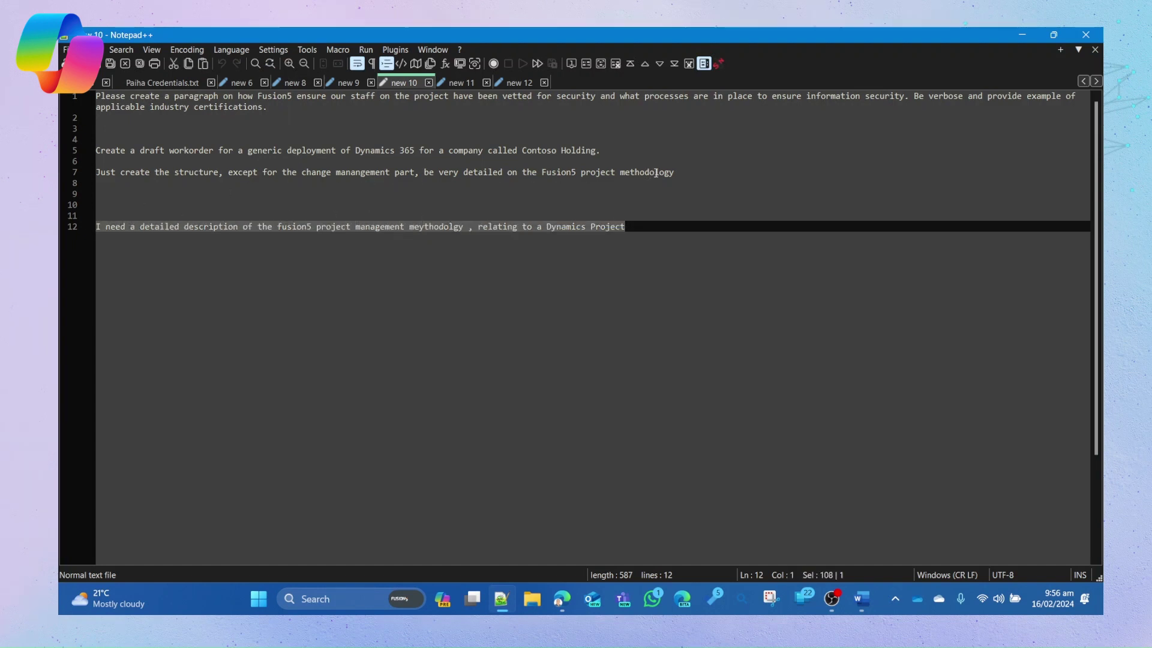
drag(679, 173, 99, 173)
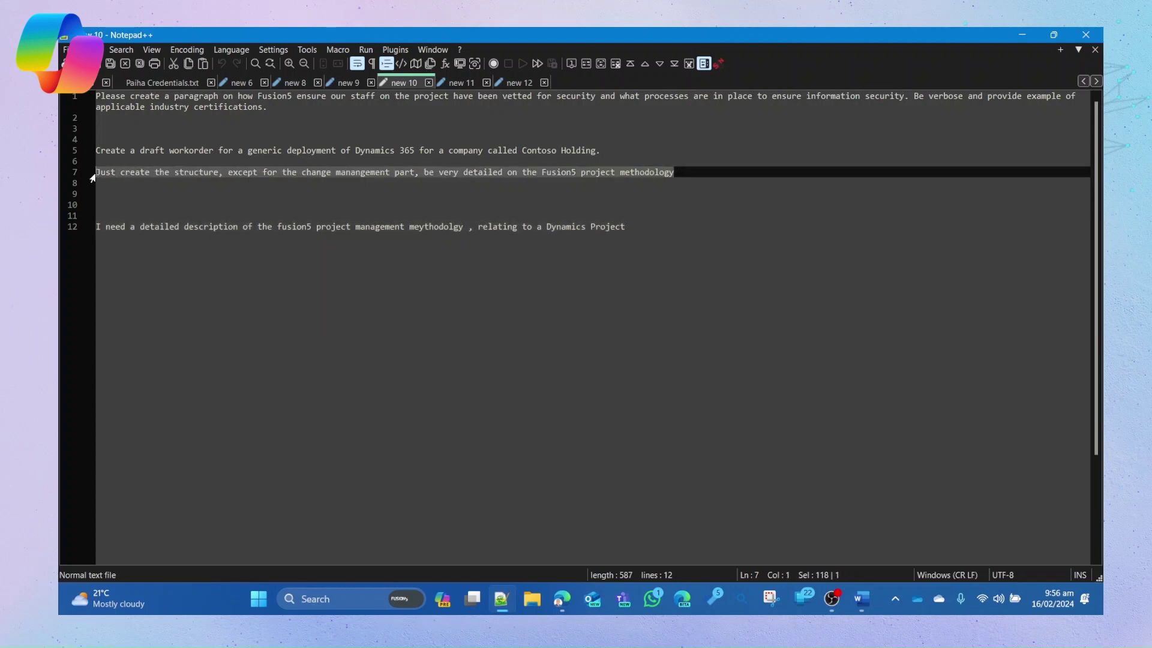
click(1025, 35)
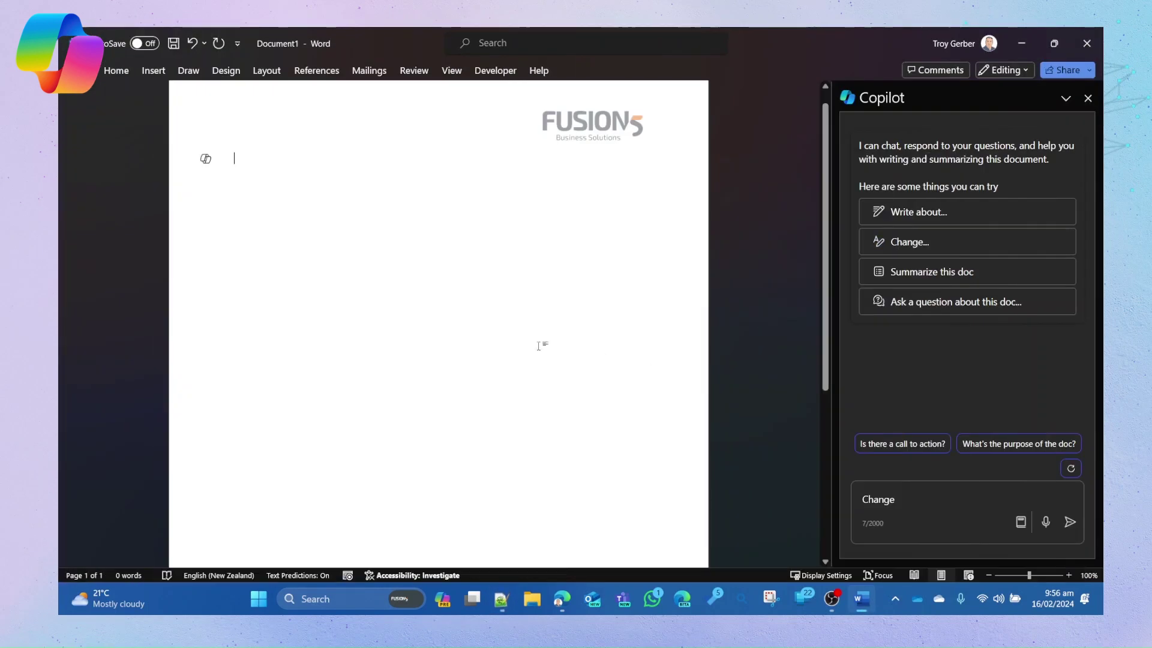
click(206, 160)
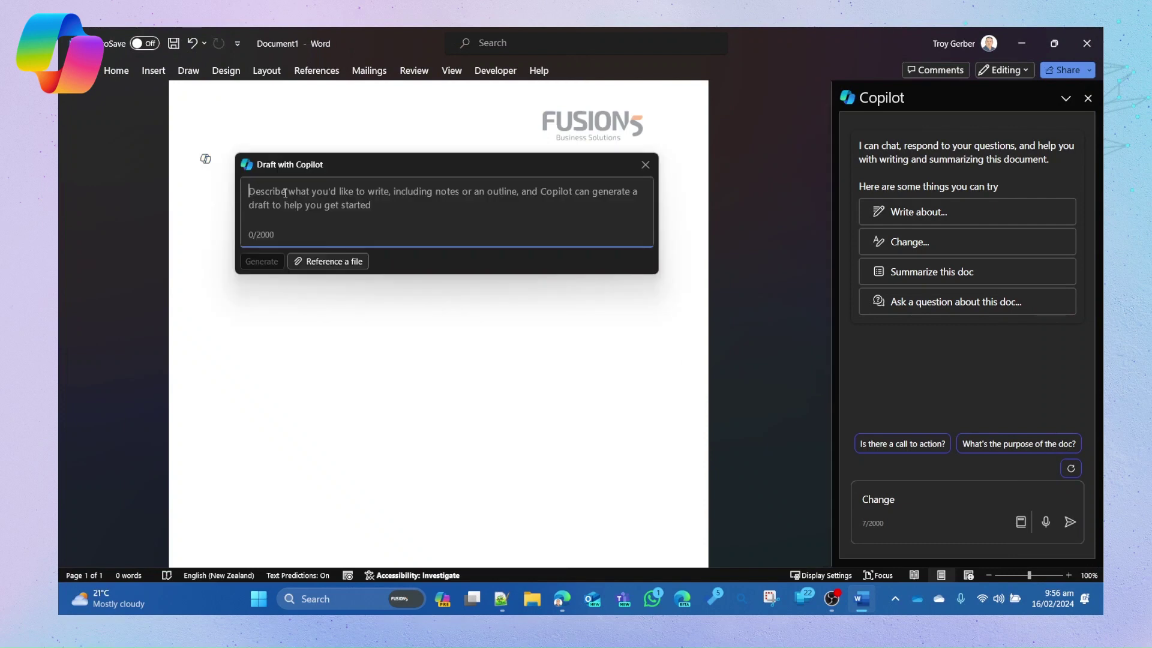
text(Just create the structure, except for the change manangement part, be very detailed on the Fusion5 project methodology)
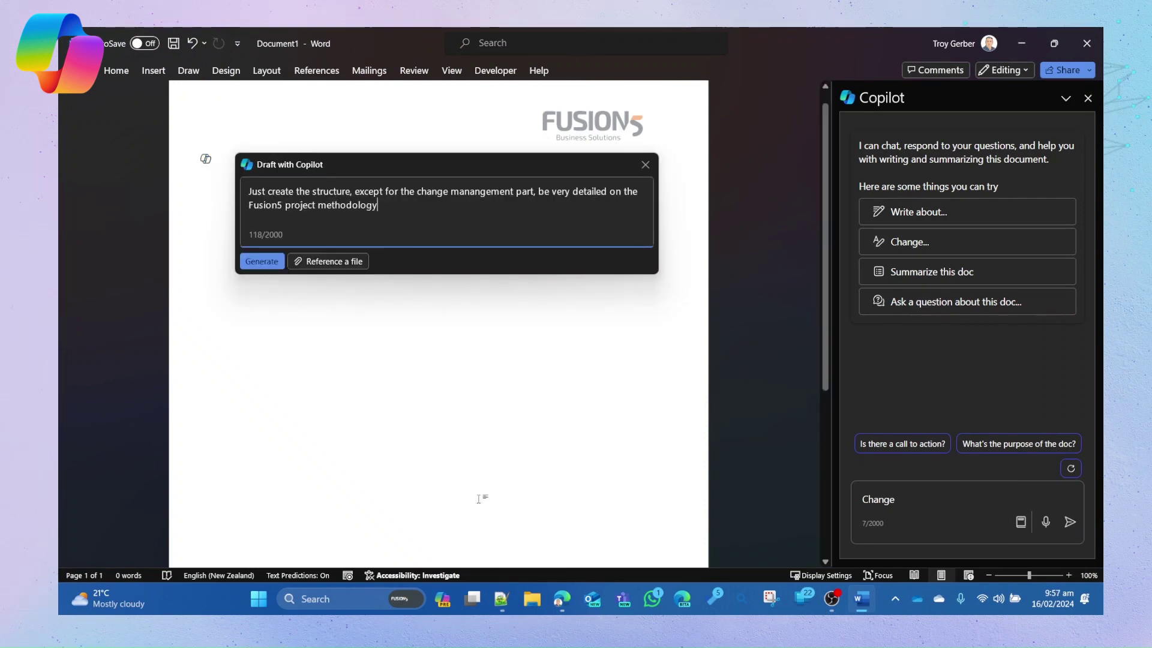
- Replace the draft prompt with both Notepad++ paragraphs, from "Create a draft workorder" to "Fusion5 project methodology", and remove the leading blank lines
click(497, 605)
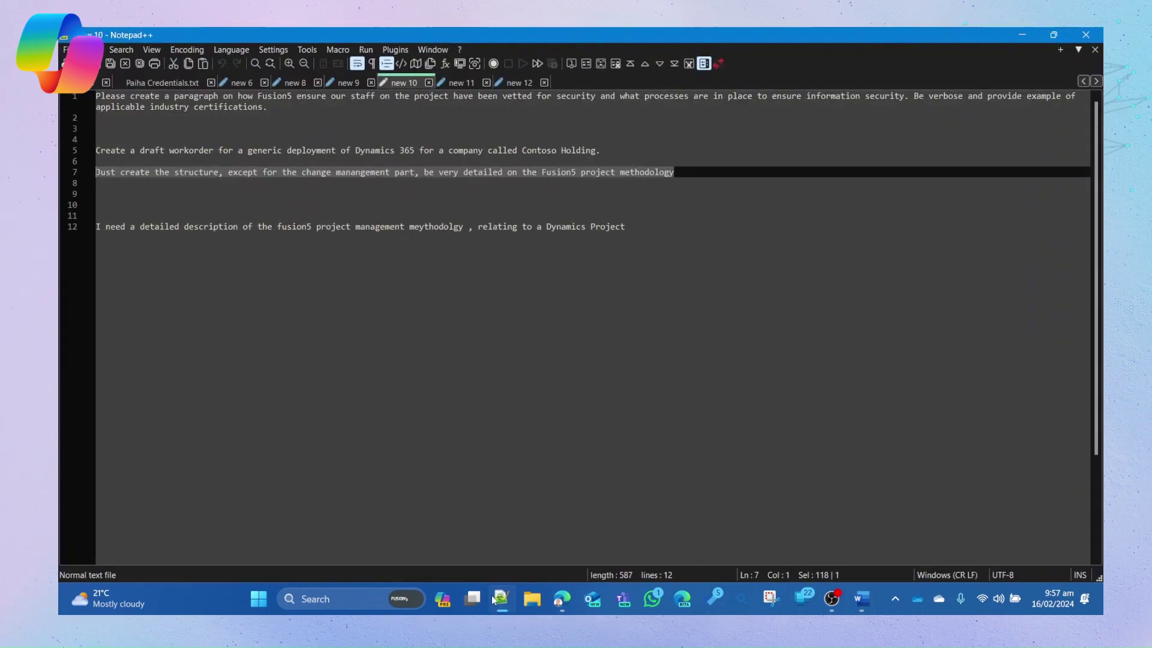
drag(672, 172, 564, 161)
key(ctrl+c)
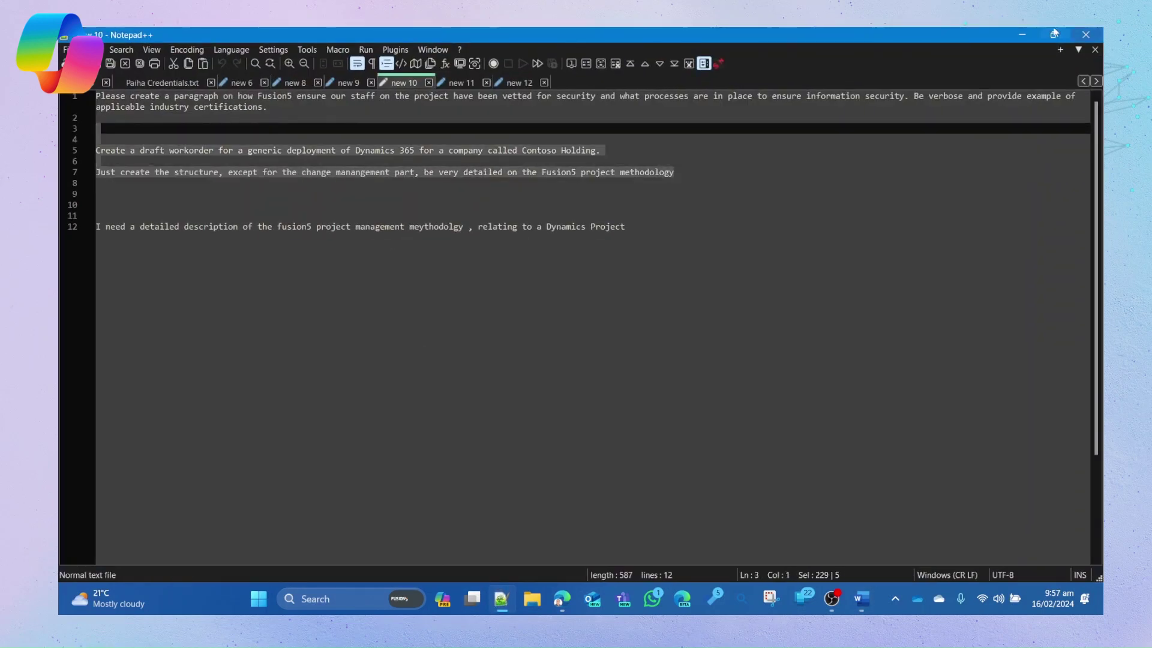
click(1022, 30)
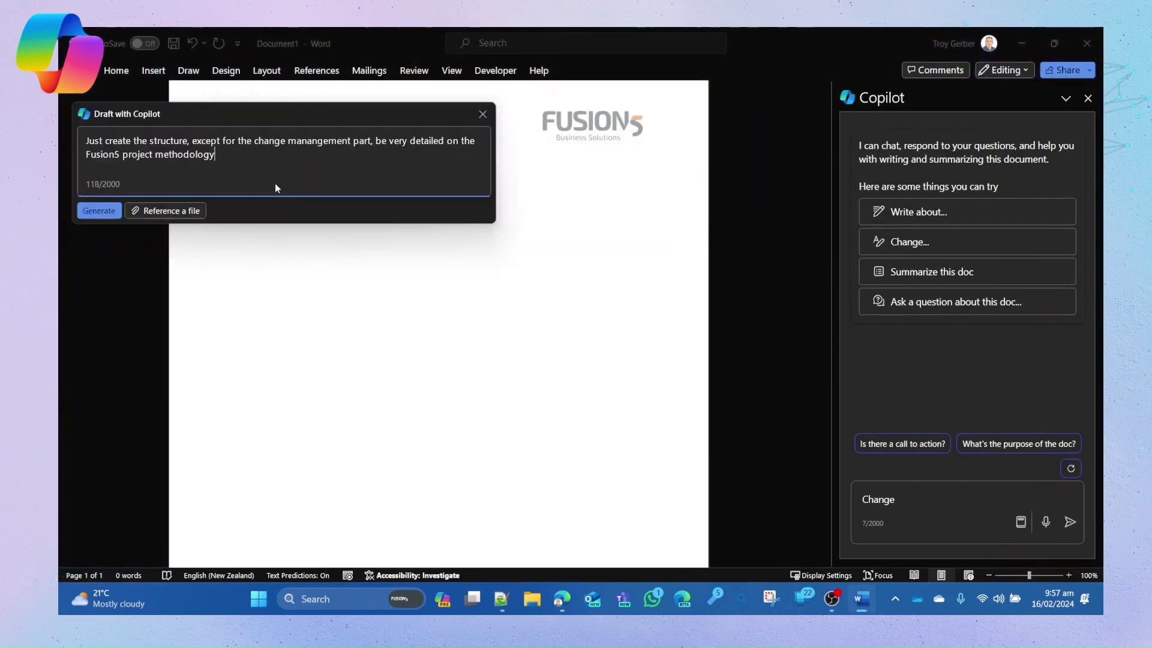
triple_click(476, 241)
key(ctrl+v)
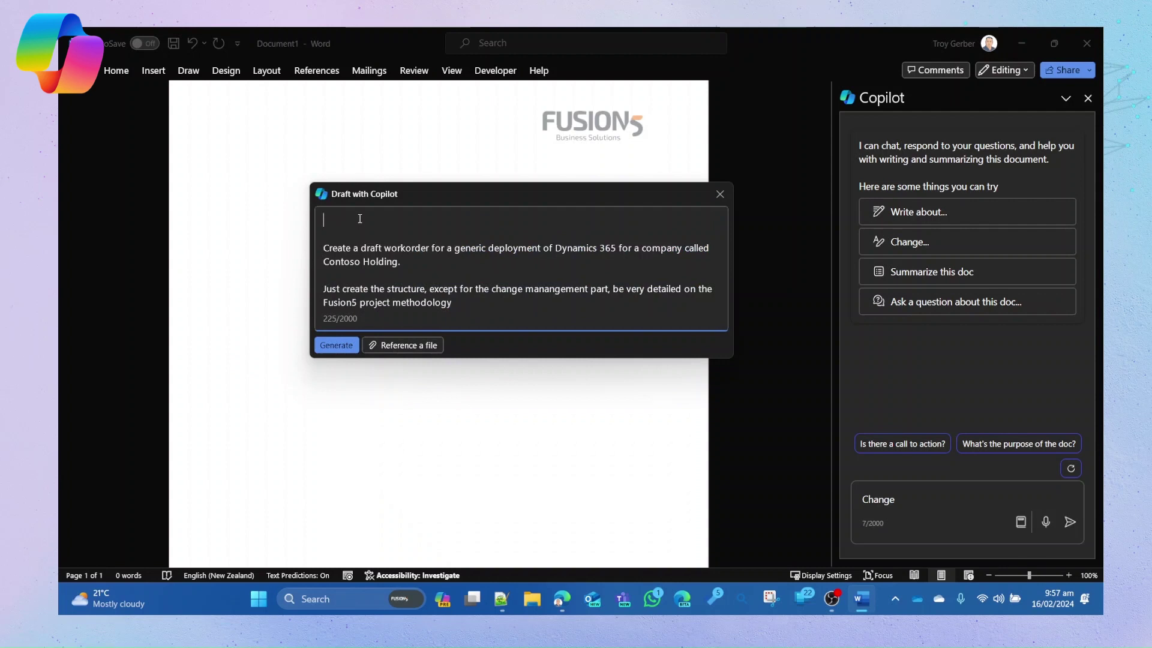
key(Delete)
key(Delete)
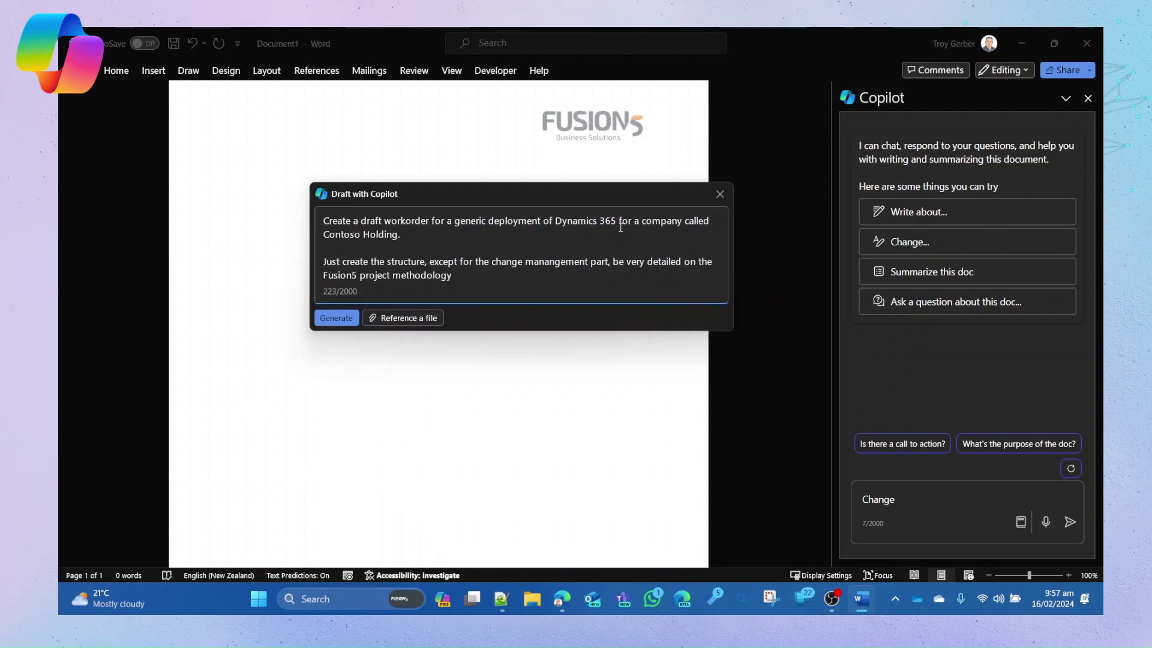
- Add "sales" after Dynamics 365 and reword the second paragraph to request a very detailed security part with "use this doc as a reference"
text(sales)
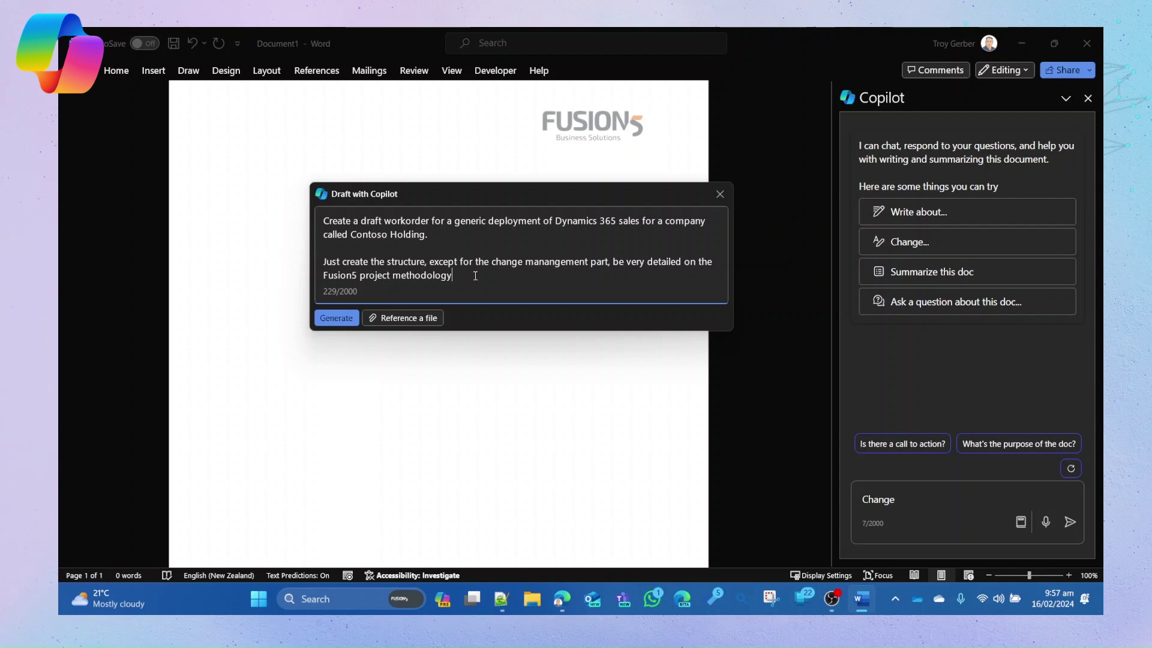
key(BackSpace)
key(BackSpace)
key(BackSpace)
key(BackSpace)
key(BackSpace)
key(BackSpace)
key(BackSpace)
key(BackSpace)
key(BackSpace)
key(BackSpace)
key(BackSpace)
key(BackSpace)
key(BackSpace)
key(BackSpace)
key(BackSpace)
key(BackSpace)
key(BackSpace)
key(BackSpace)
key(BackSpace)
key(BackSpace)
key(BackSpace)
key(BackSpace)
key(BackSpace)
key(BackSpace)
key(BackSpace)
key(BackSpace)
key(BackSpace)
key(BackSpace)
key(BackSpace)
key(BackSpace)
key(BackSpace)
key(BackSpace)
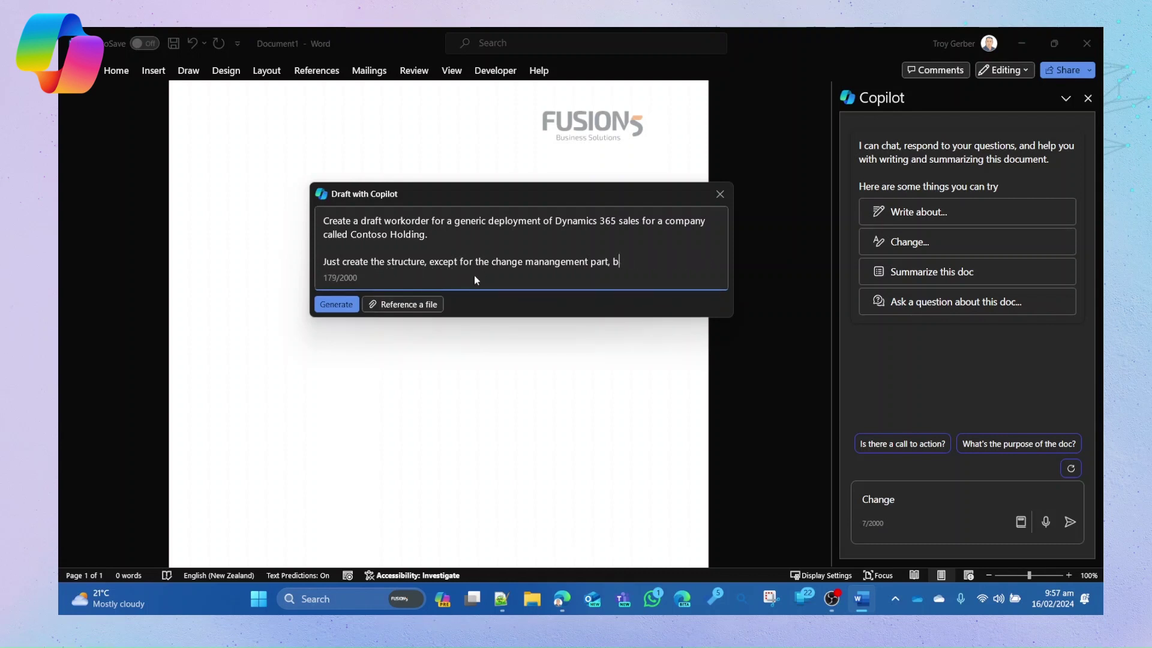
text(secuiryt)
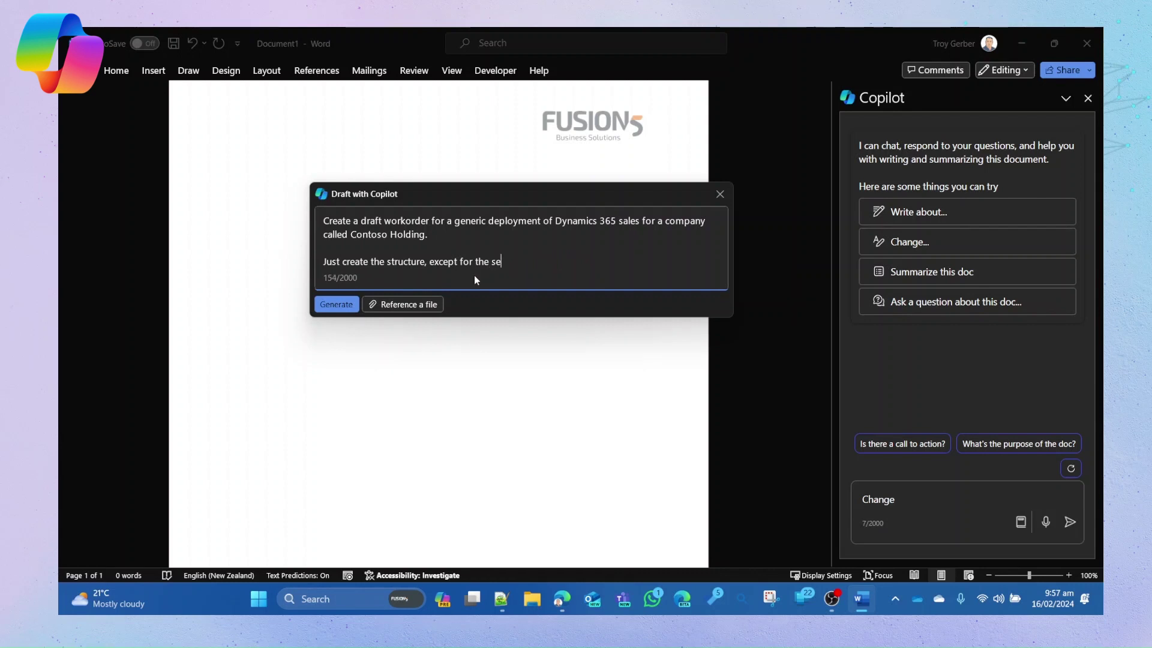
key(BackSpace)
key(BackSpace)
key(BackSpace)
key(BackSpace)
text(rty part, be very deta)
key(BackSpace)
key(BackSpace)
text(tailles)
key(BackSpace)
text(d and use this doc as a reference /)
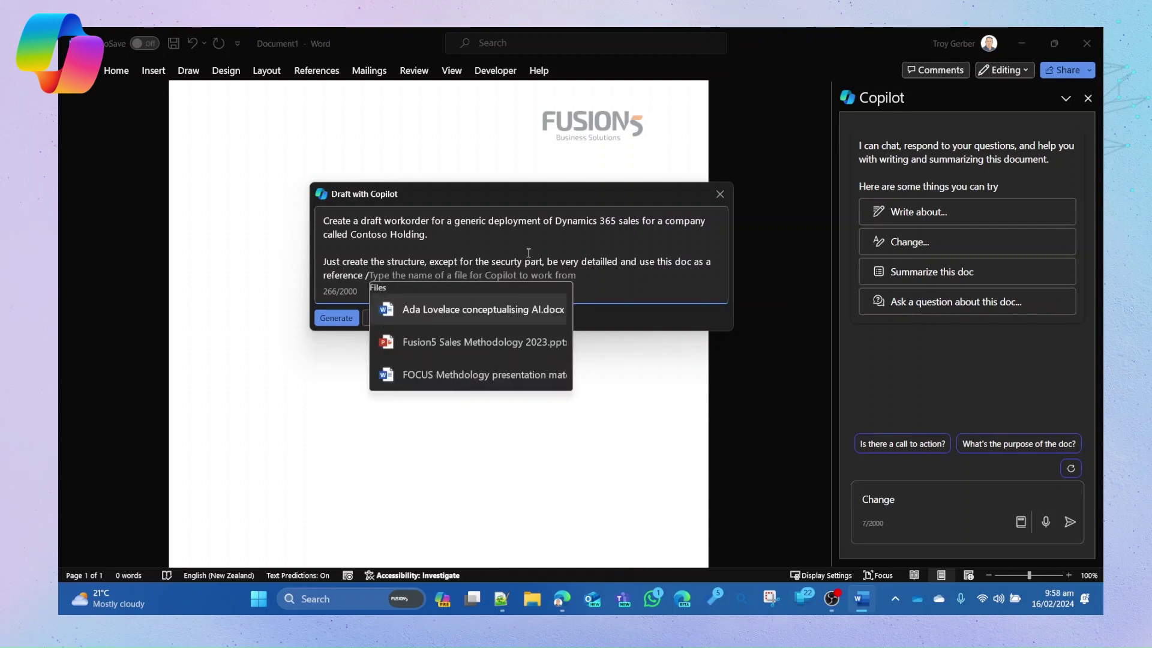
- Attach ICT Security Blog.docx as the prompt's reference file, generate the draft workorder, and stop the generation at the deliverables section
text(ICT)
click(436, 312)
click(338, 319)
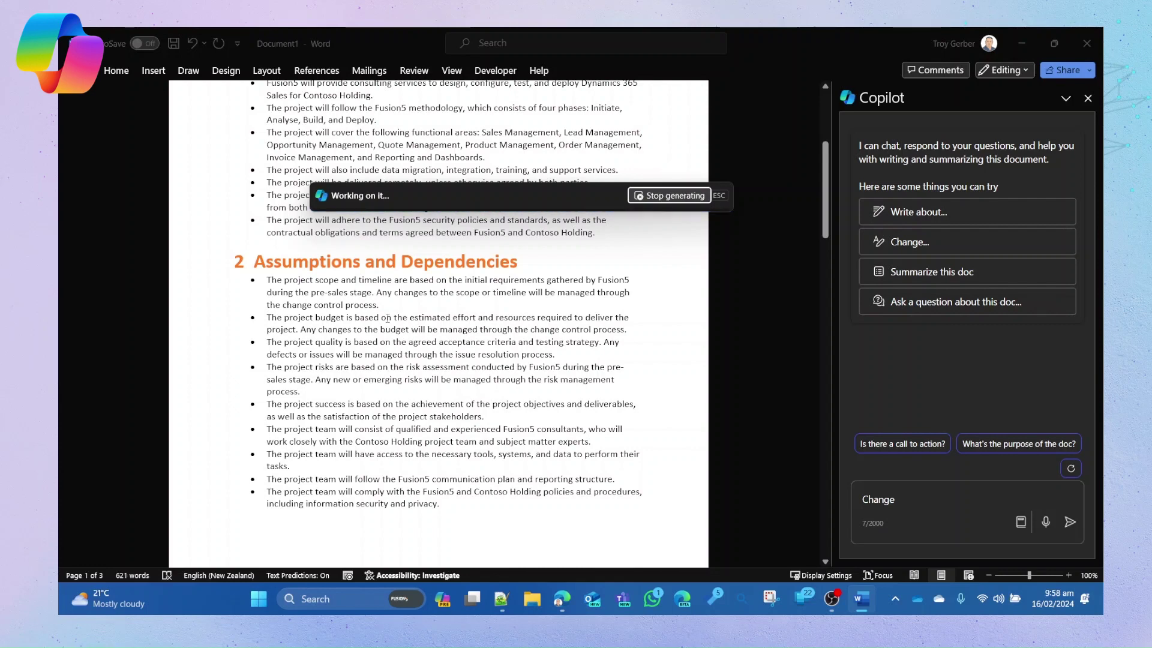
scroll(403, 335, down, 3)
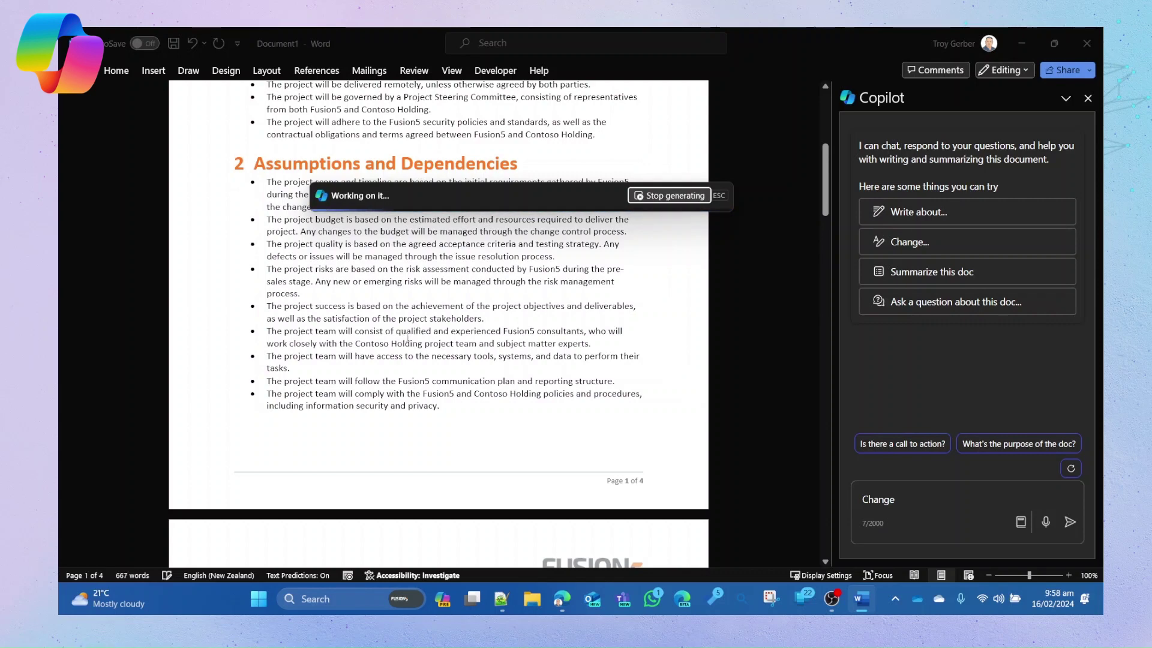
scroll(403, 334, down, 6)
scroll(408, 341, down, 6)
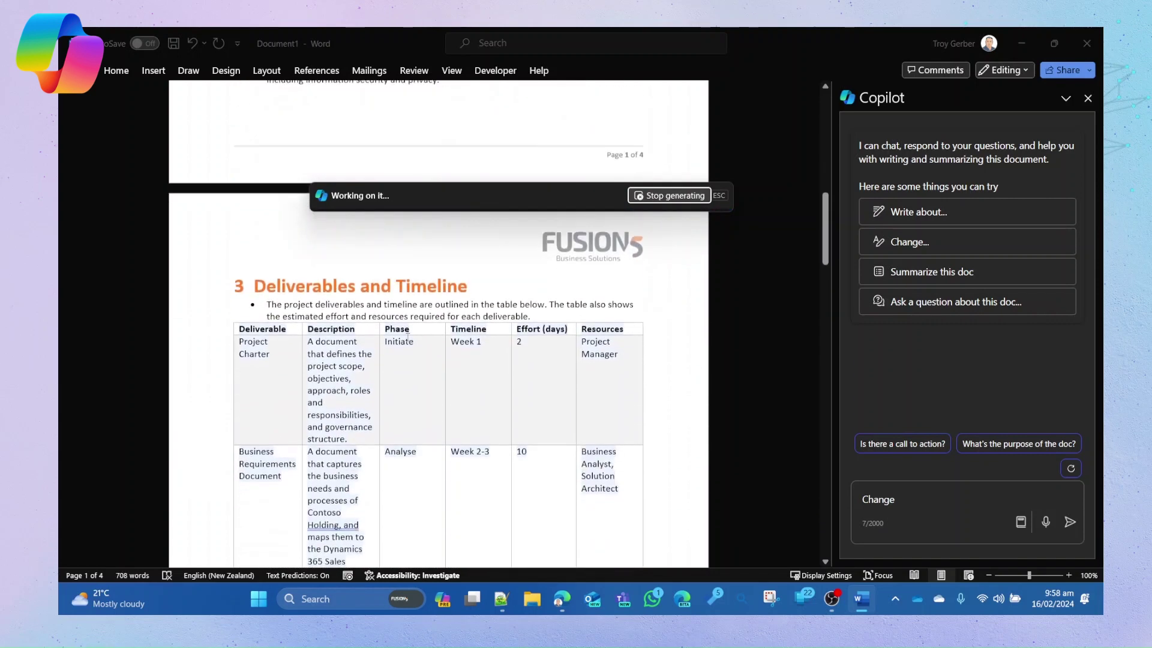
scroll(409, 342, down, 5)
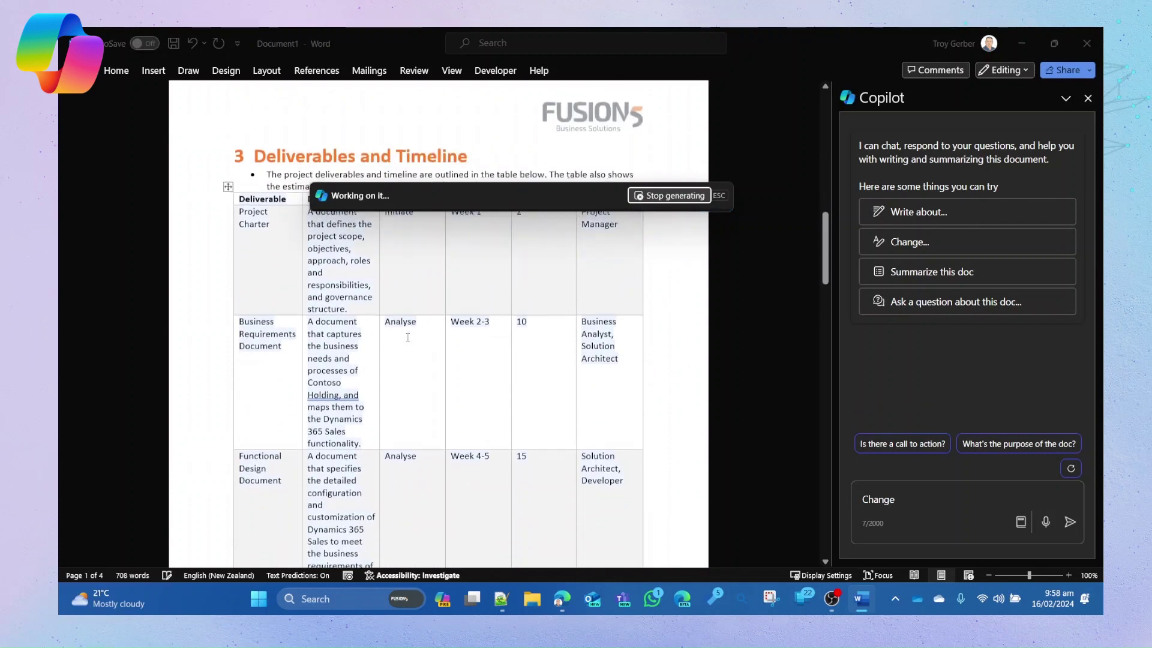
key(Escape)
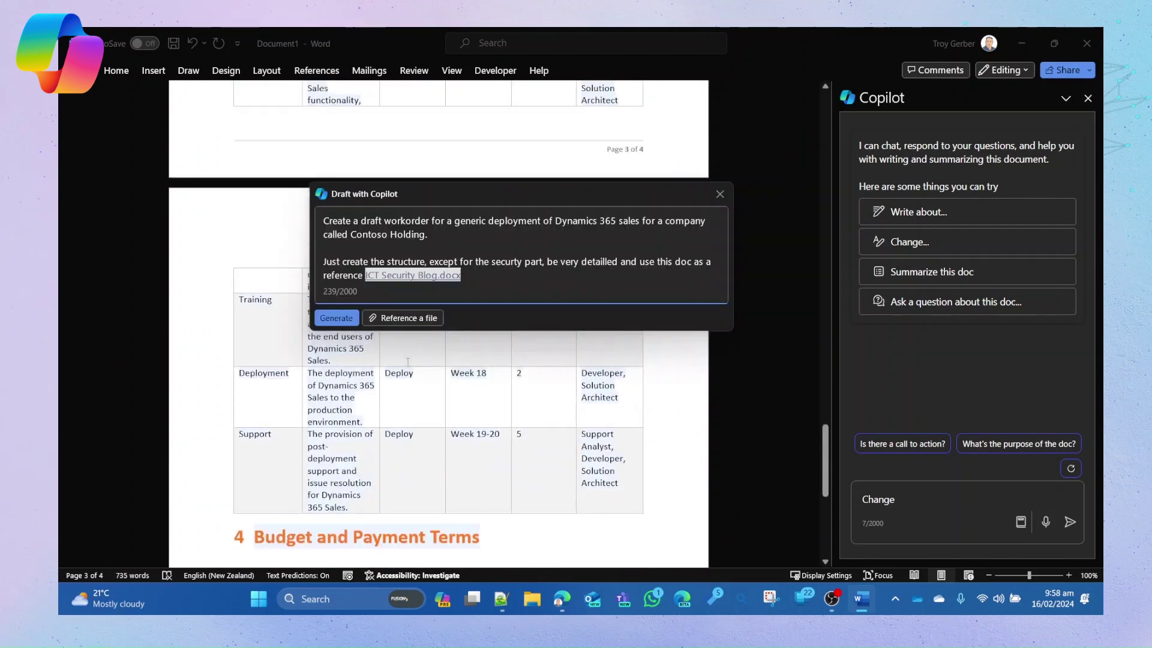
- Review the partial workorder draft and try generating it again from the same prompt
scroll(408, 360, down, 8)
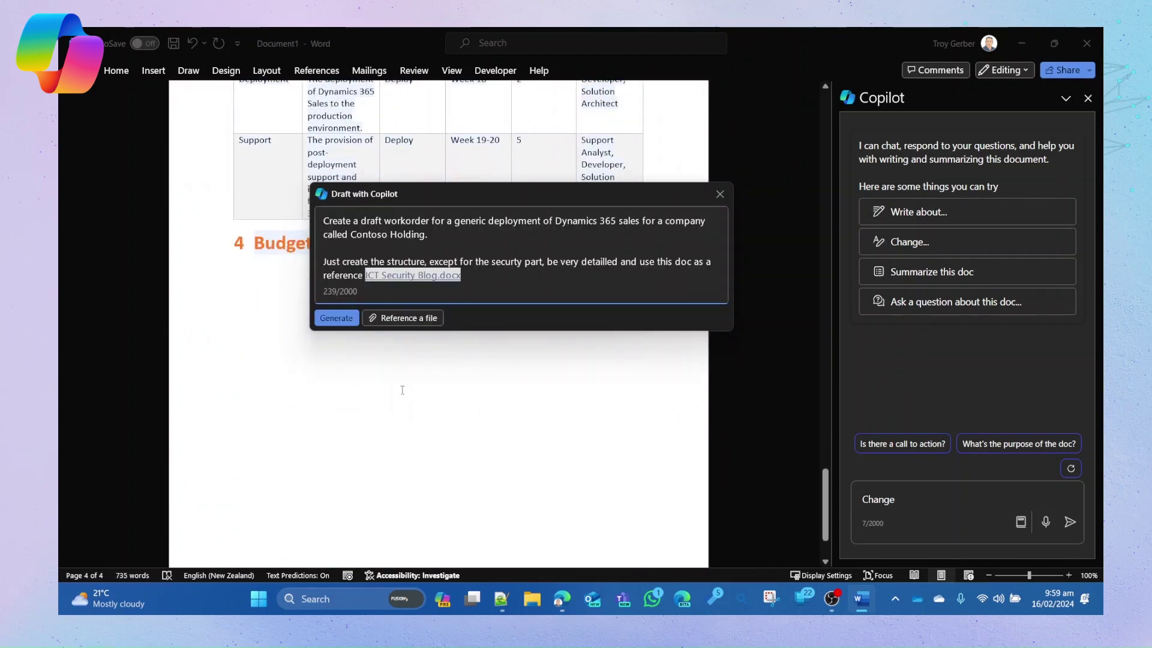
scroll(408, 393, up, 6)
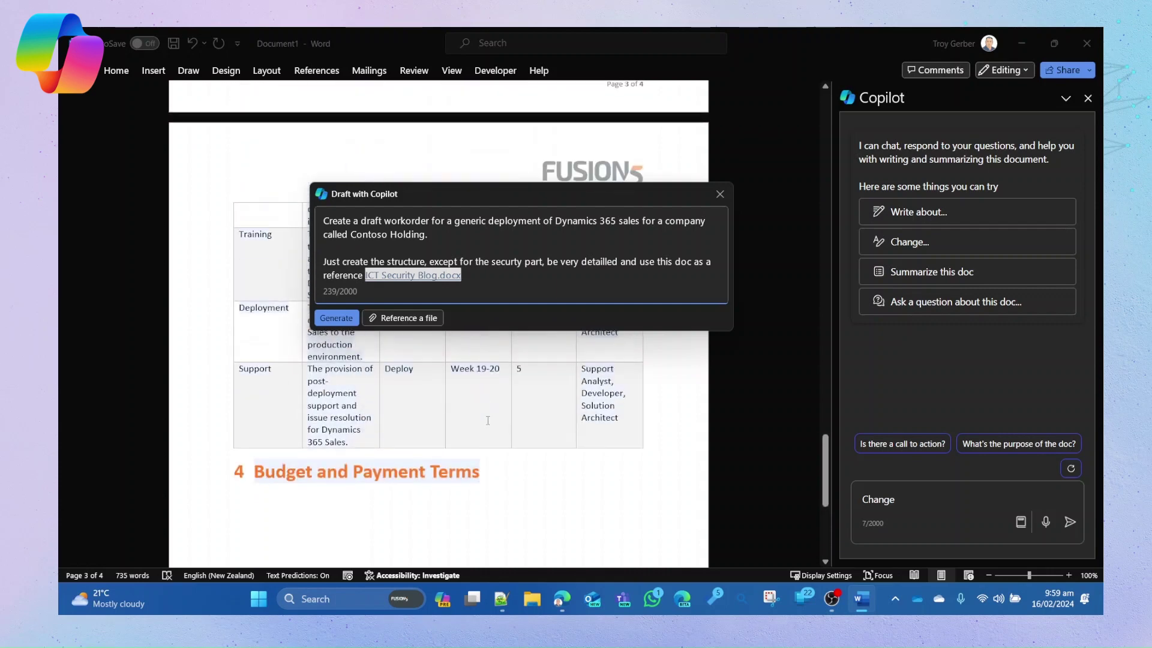
scroll(488, 421, down, 4)
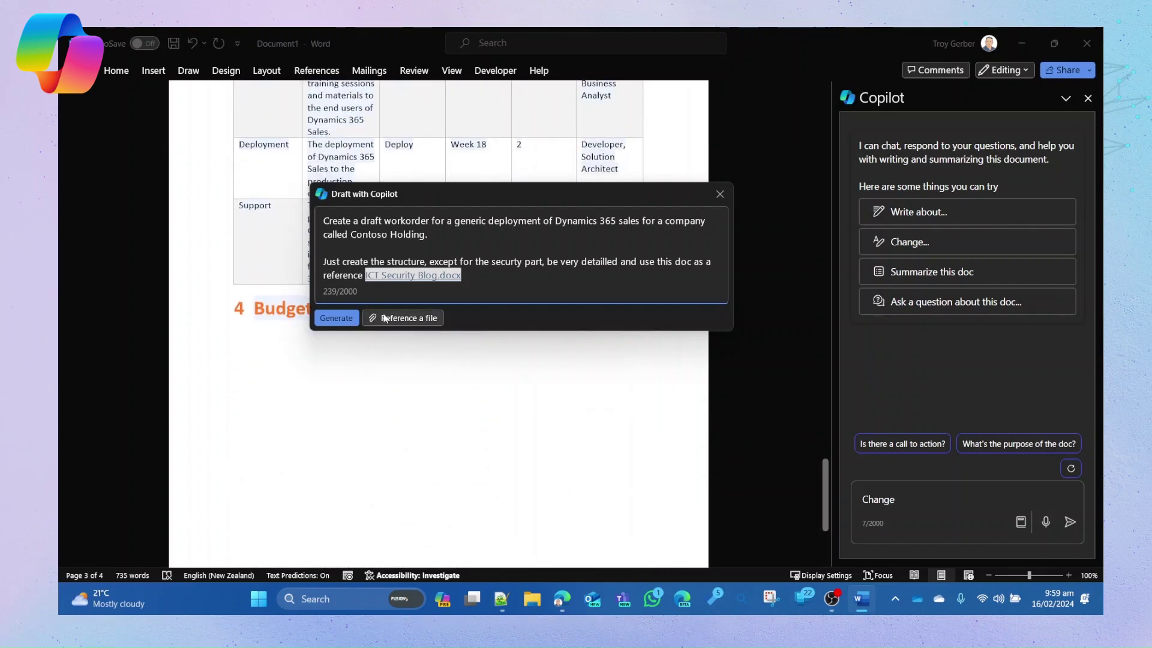
scroll(424, 379, down, 3)
scroll(424, 378, up, 10)
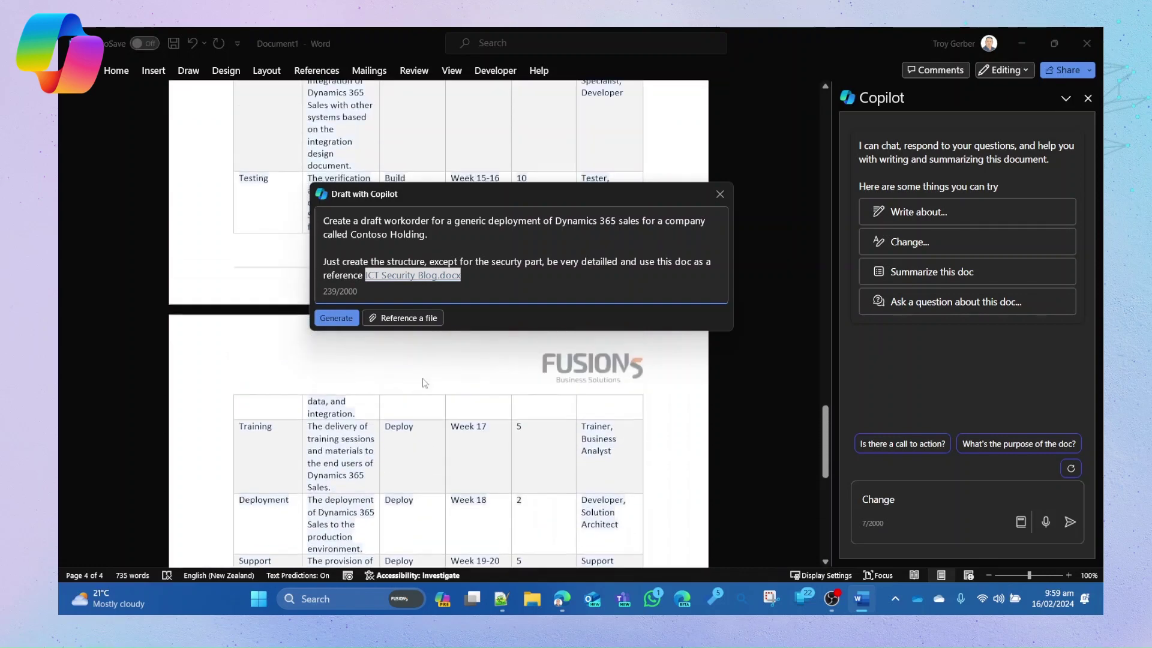
scroll(423, 383, up, 15)
click(333, 319)
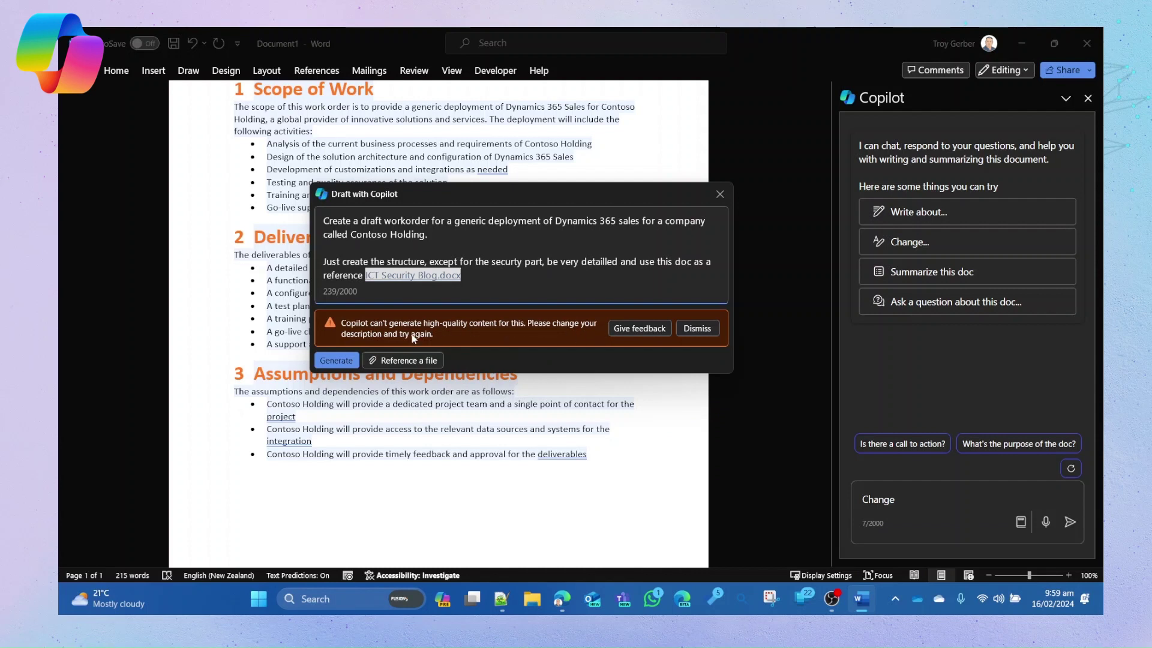
- Delete the second prompt paragraph with its file reference and generate the workorder from the Contoso Holding sentence alone
drag(488, 280, 311, 258)
key(BackSpace)
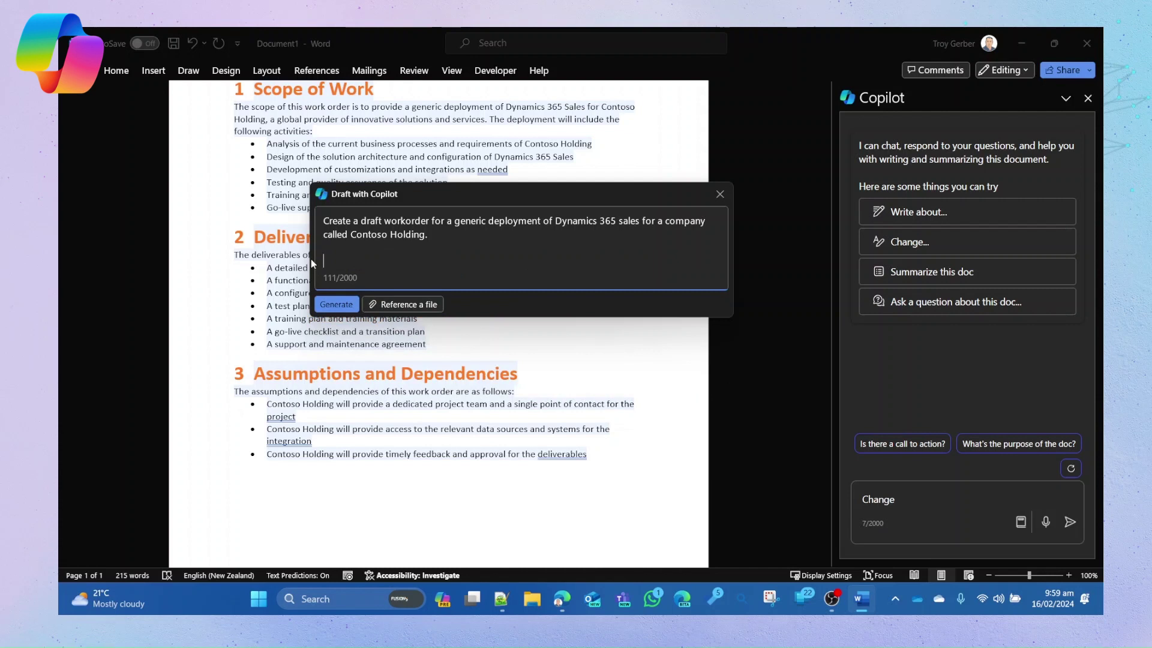
click(336, 304)
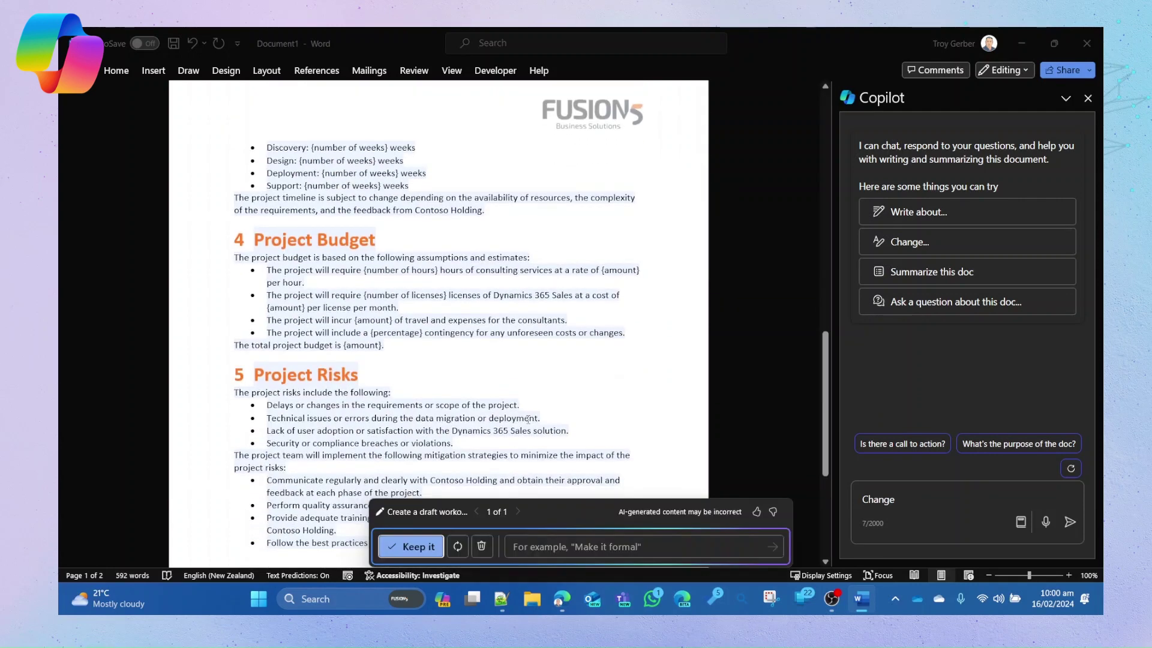
- Review the timeline, budget and risks sections of the generated workorder and keep the draft
scroll(528, 419, down, 2)
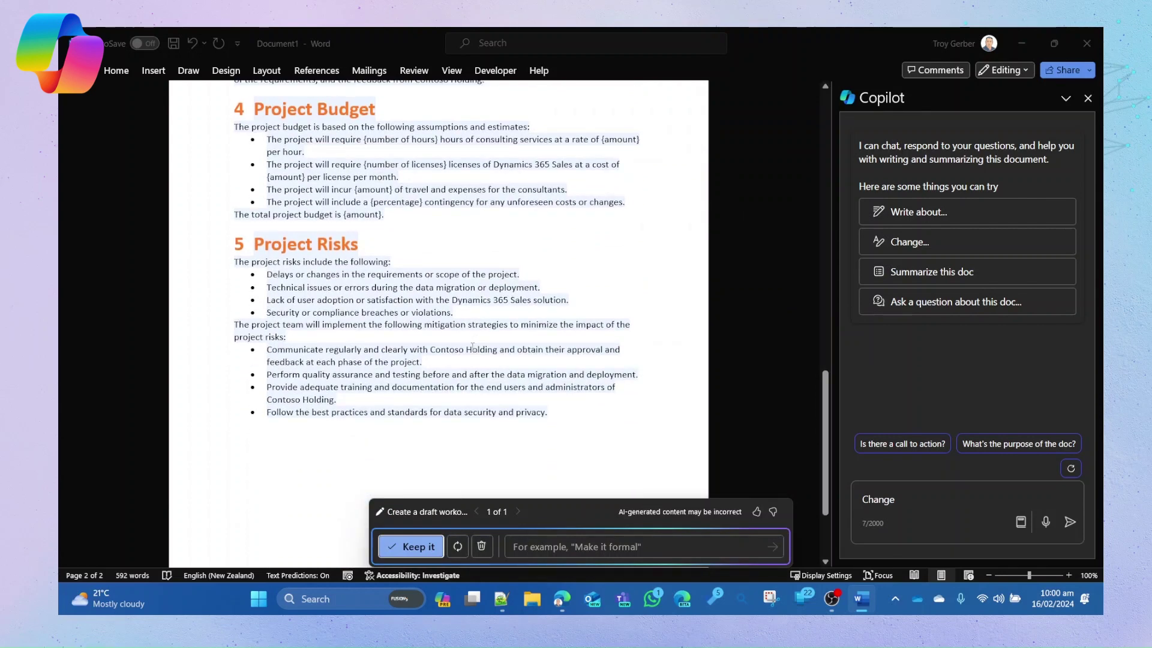
scroll(473, 348, up, 3)
scroll(473, 348, up, 5)
scroll(457, 420, down, 5)
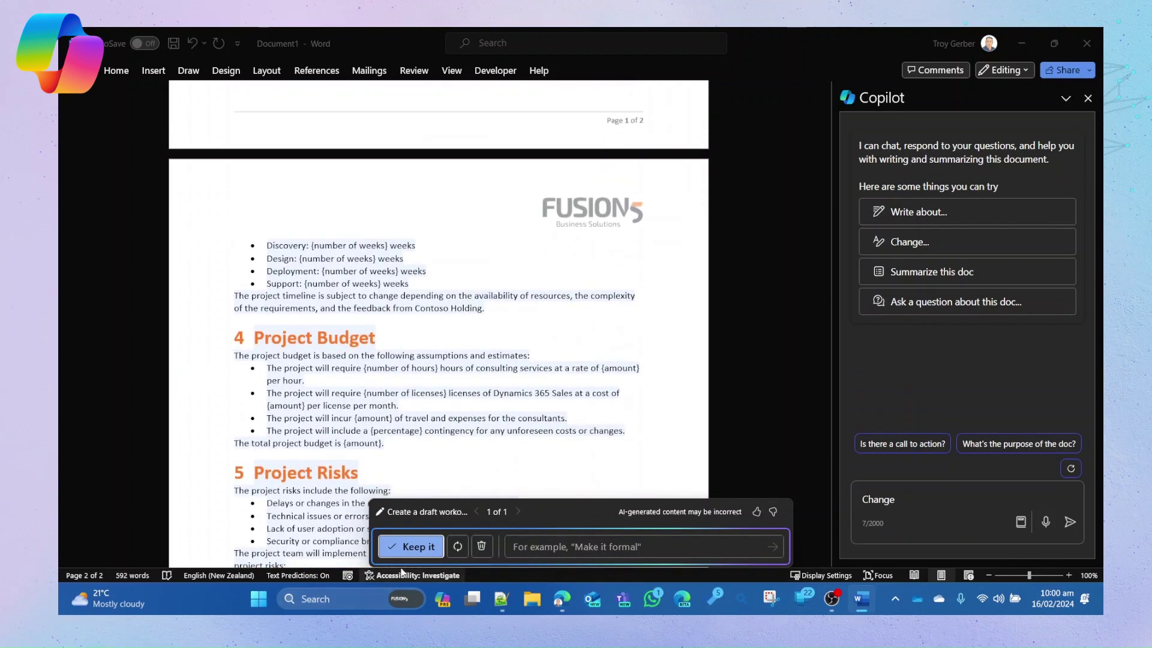
click(418, 554)
scroll(419, 448, down, 4)
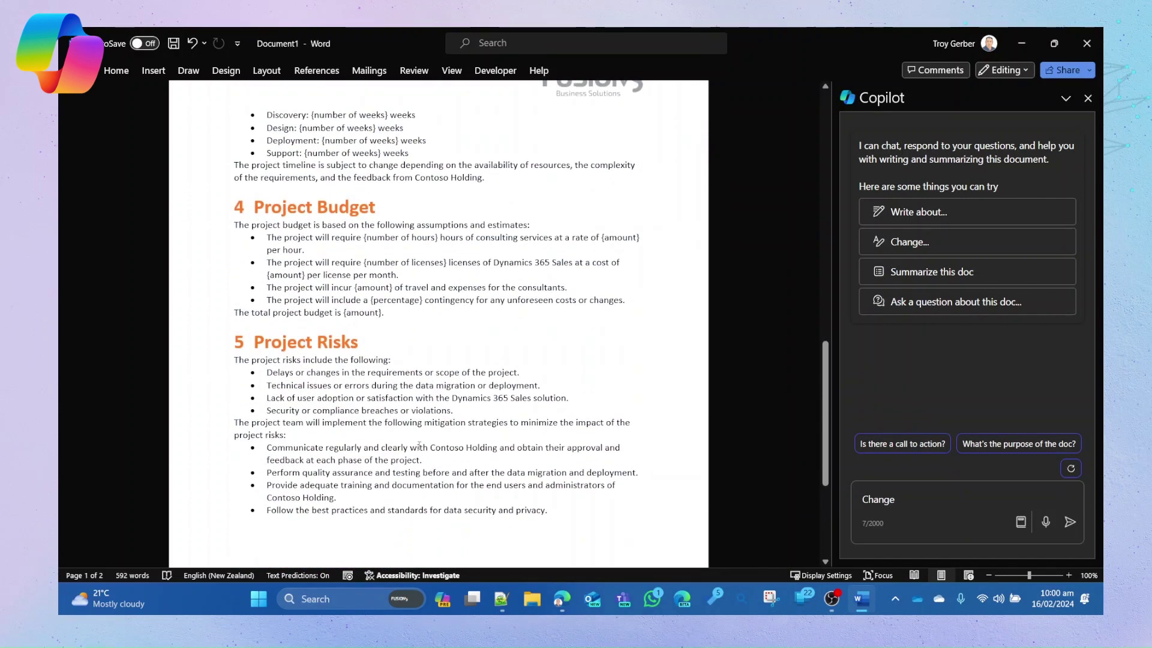
scroll(425, 454, up, 7)
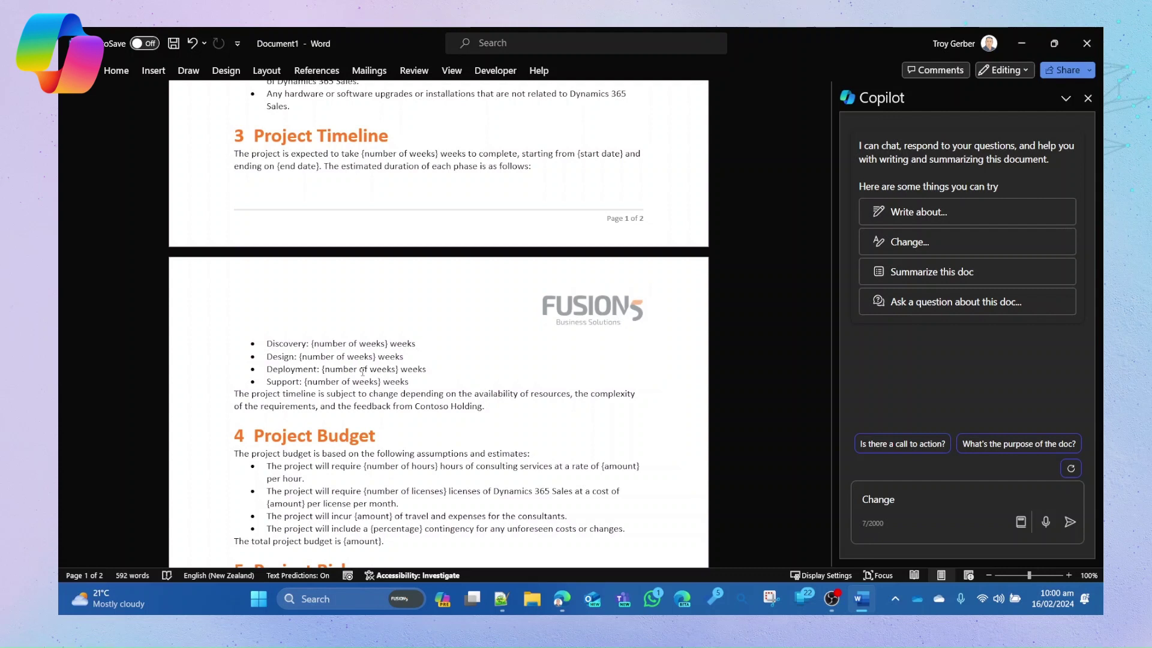
- Look through the Copilot prompt suggestions, including the examples for creating content, and return to the start of the workorder
click(1022, 527)
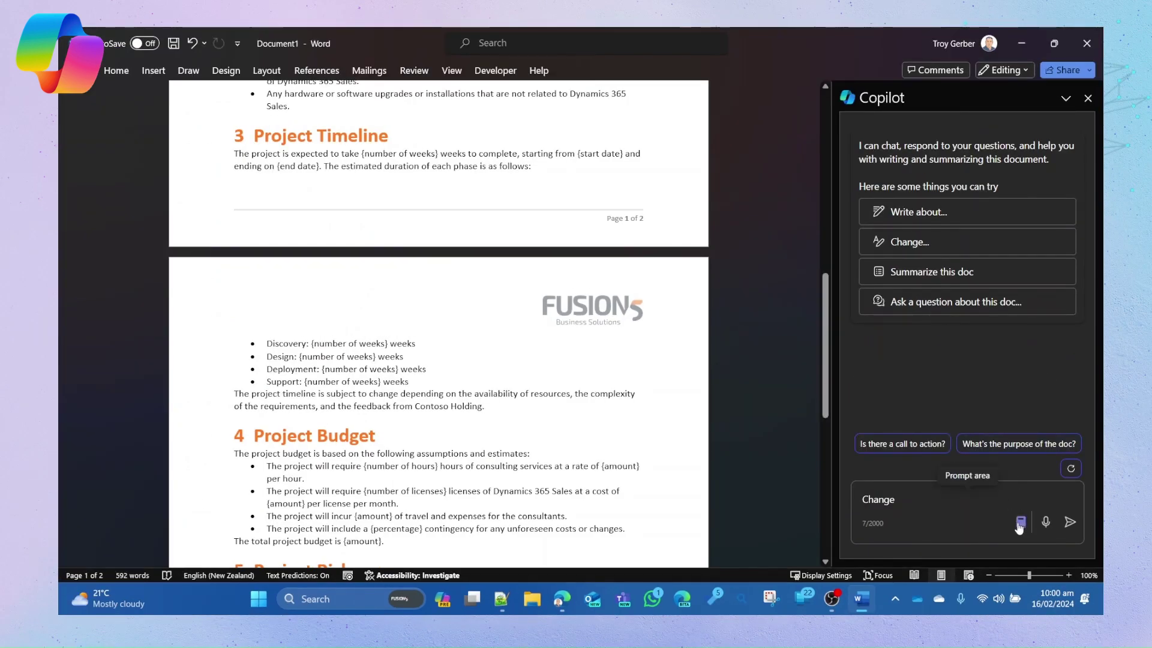
click(1022, 525)
click(1064, 383)
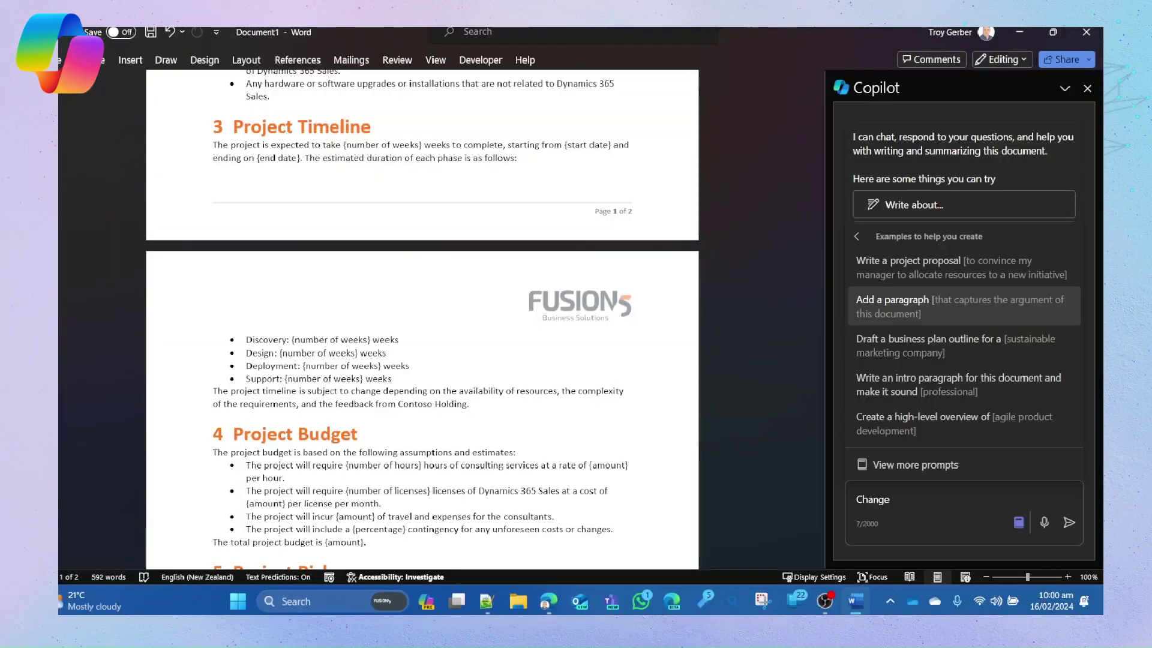
click(1018, 522)
click(934, 404)
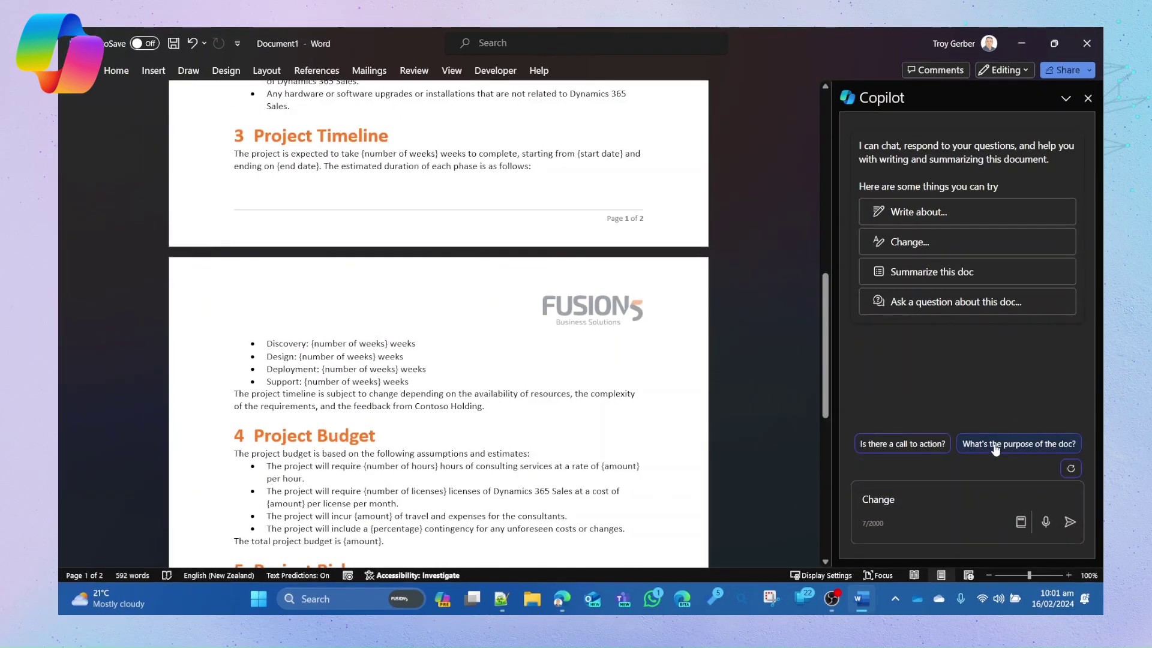
click(1020, 522)
click(936, 432)
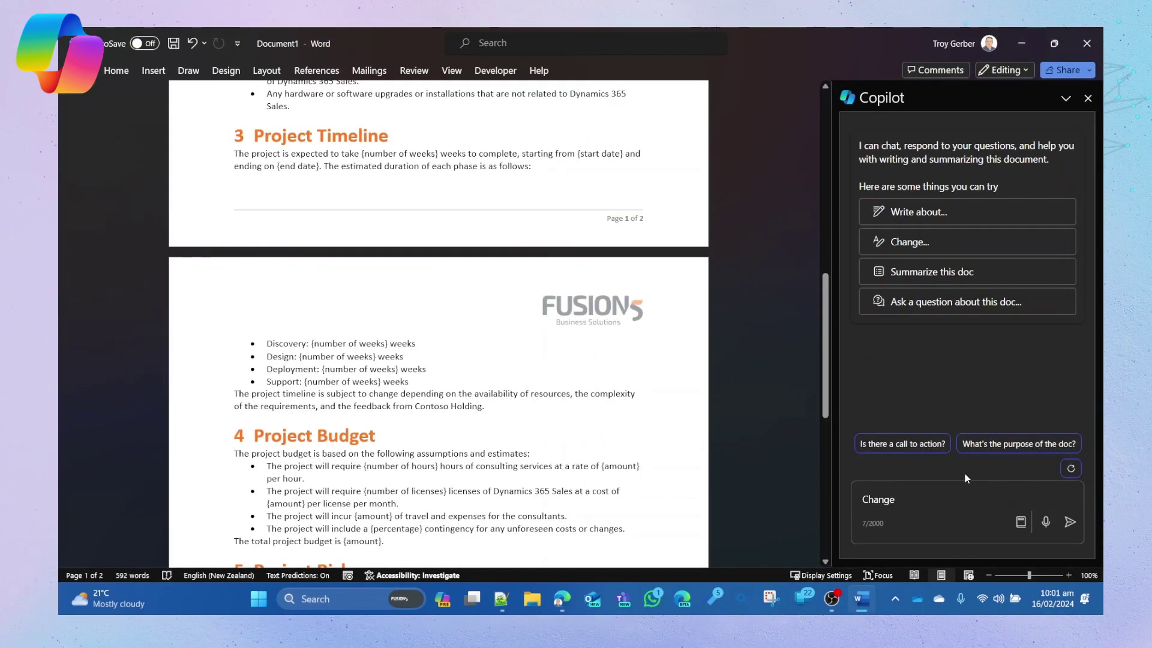
drag(824, 359, 814, 109)
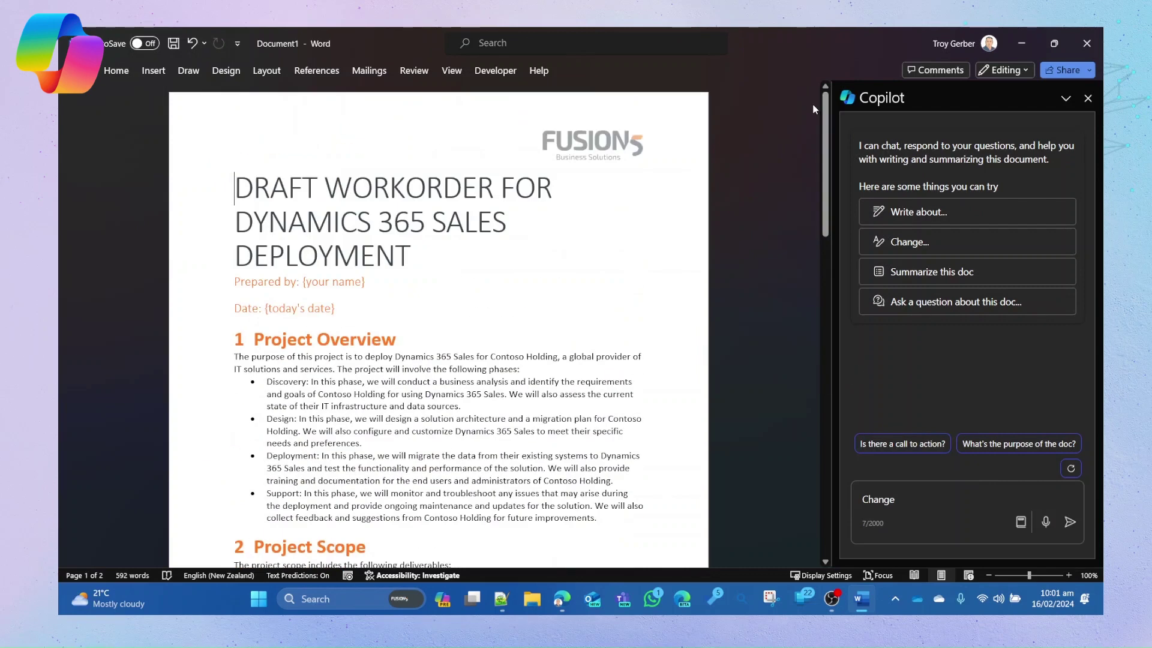